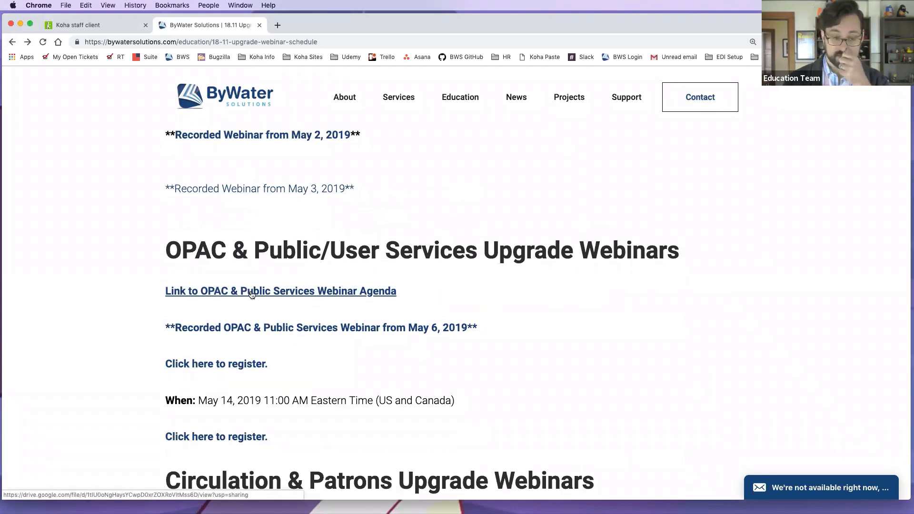
# Step: Close the ByWater webinar tab and reopen the last patron's checkout, with two overdue DVDs and 68.00 fines
pyautogui.scroll(-3, 249, 291)
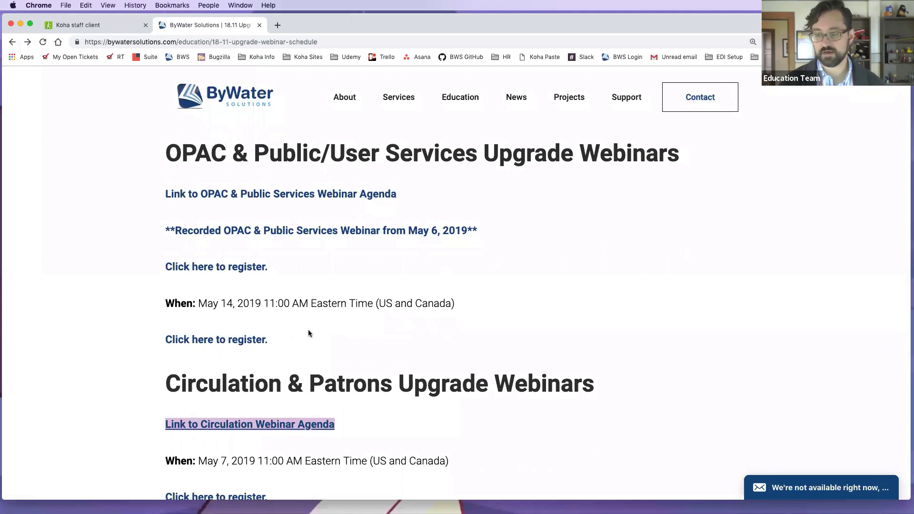
pyautogui.scroll(-3, 309, 333)
pyautogui.scroll(-5, 311, 335)
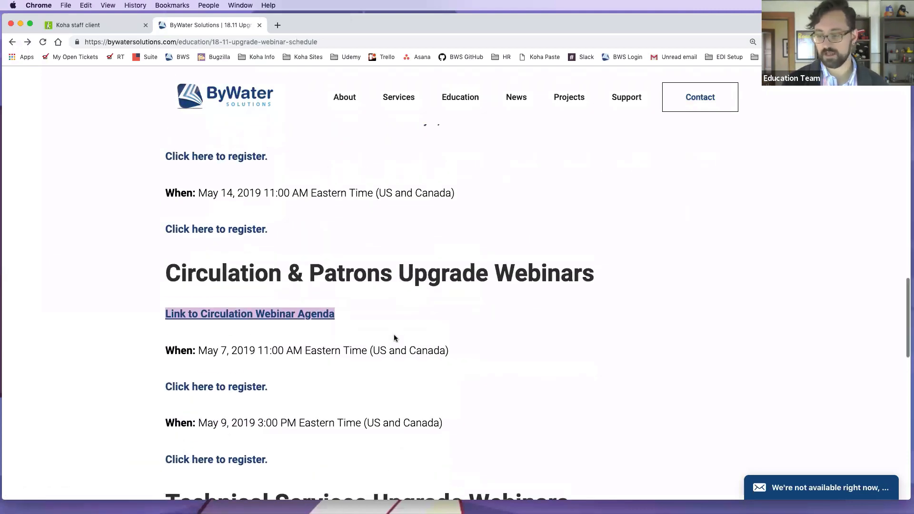
pyautogui.scroll(-1, 390, 335)
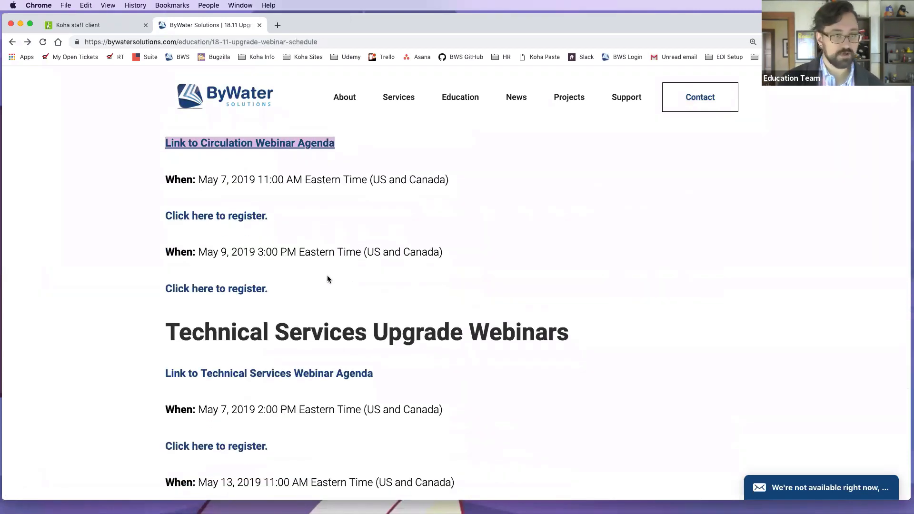
pyautogui.scroll(4, 327, 279)
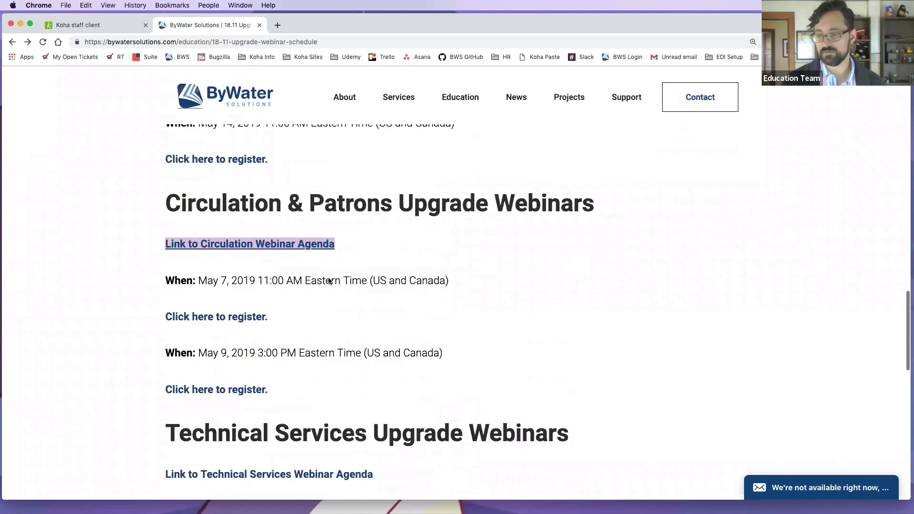
pyautogui.scroll(12, 329, 281)
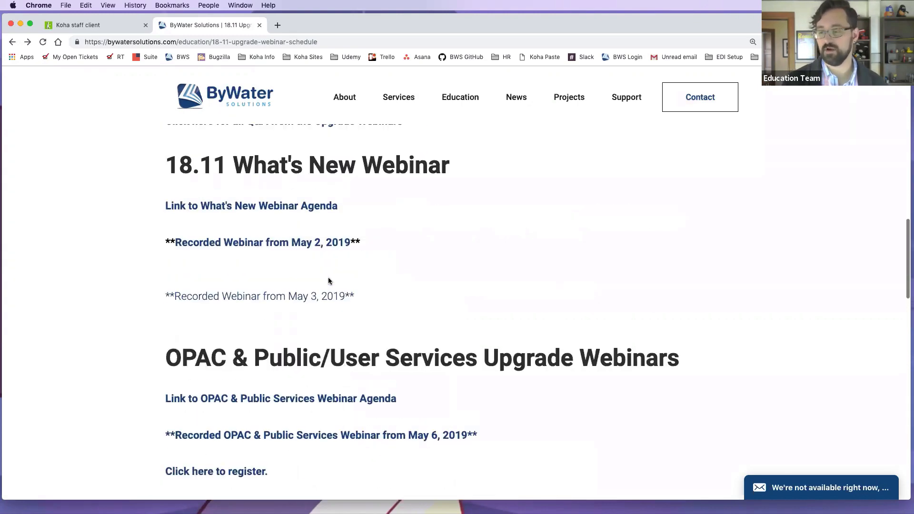
pyautogui.scroll(5, 328, 280)
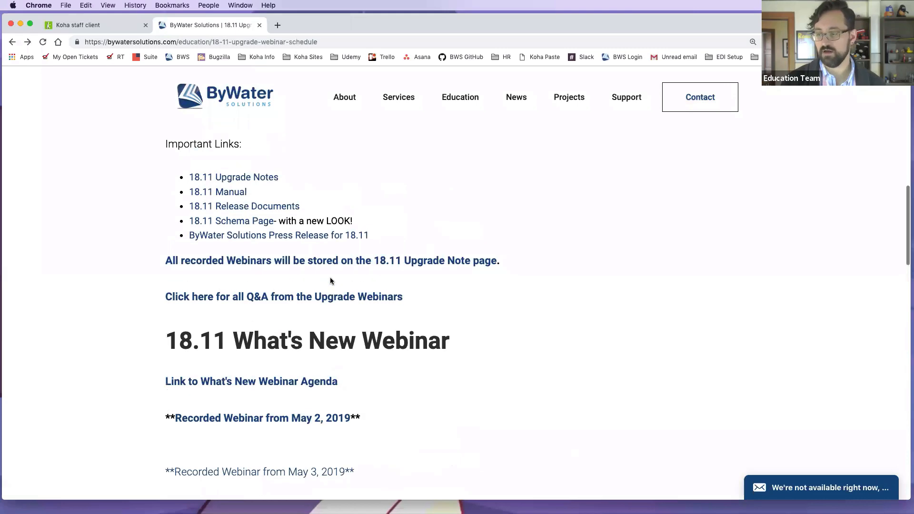
pyautogui.scroll(7, 331, 281)
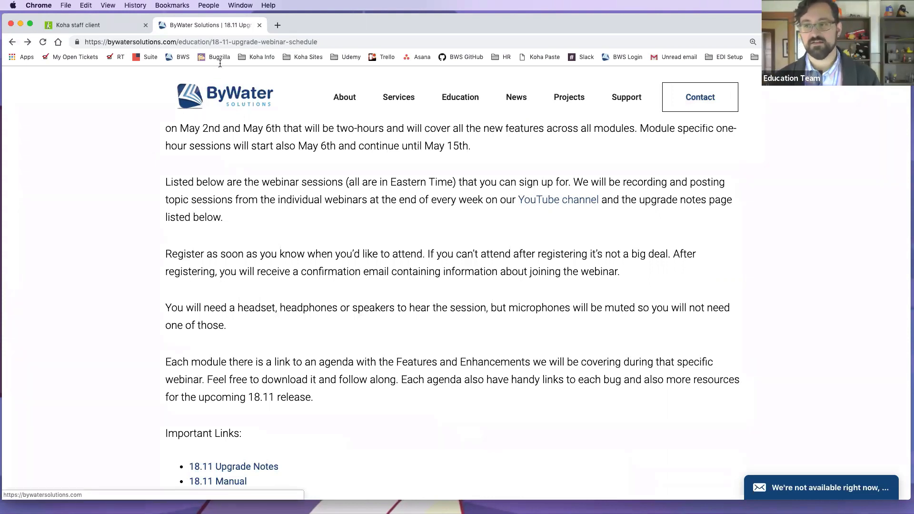
pyautogui.click(260, 25)
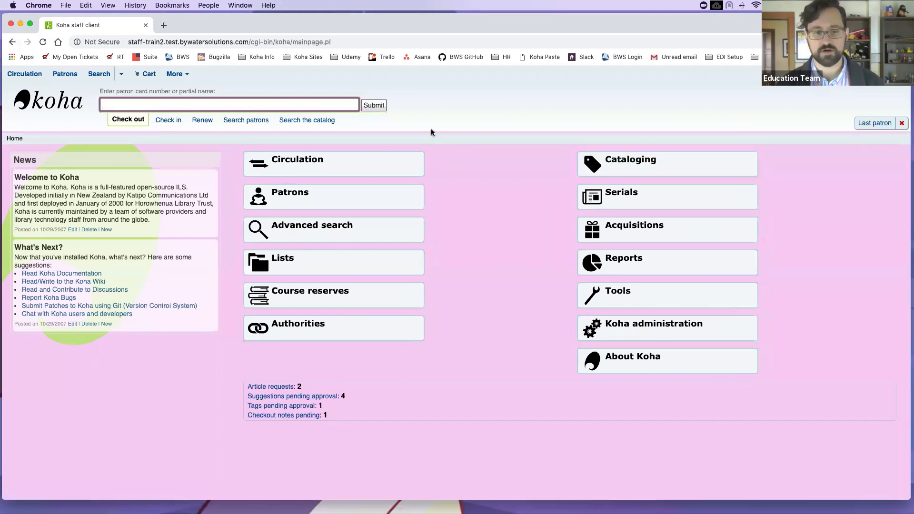
pyautogui.click(884, 124)
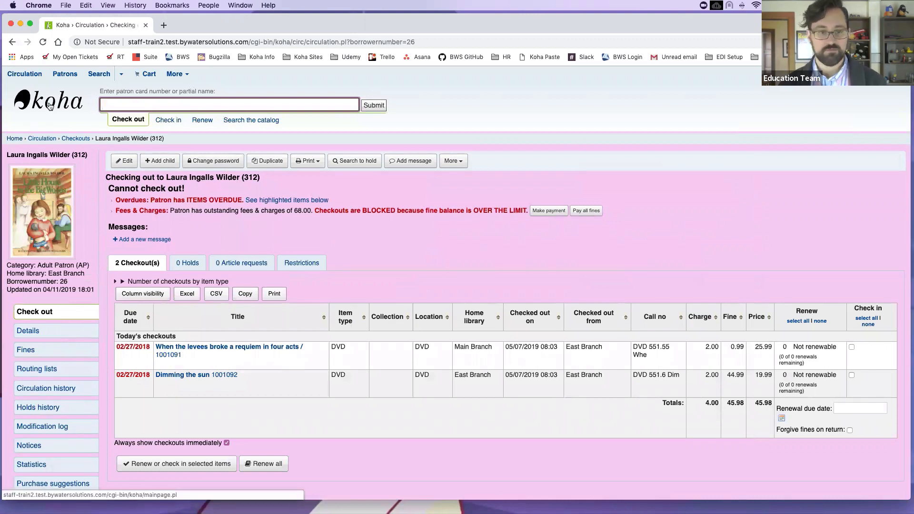
# Step: Run a catalog keyword search for 'little house big woods', returning 8 results
pyautogui.click(275, 120)
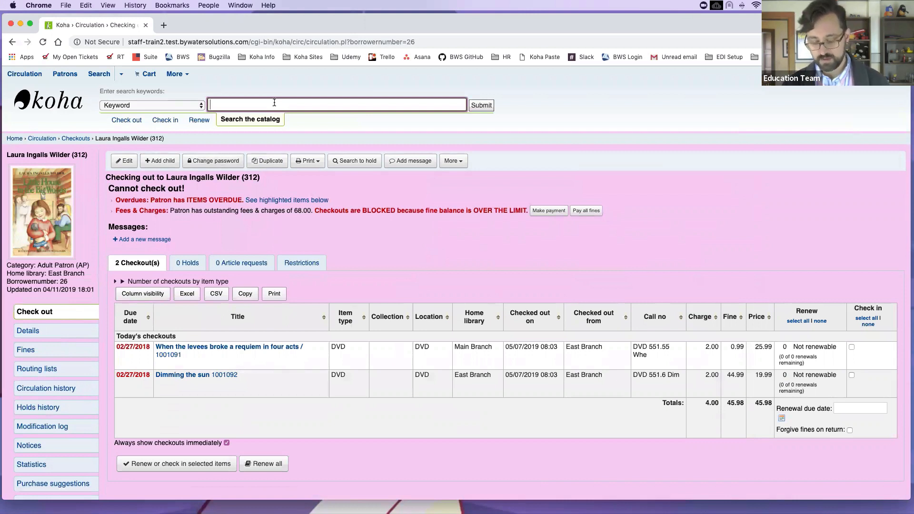
pyautogui.write('little house ')
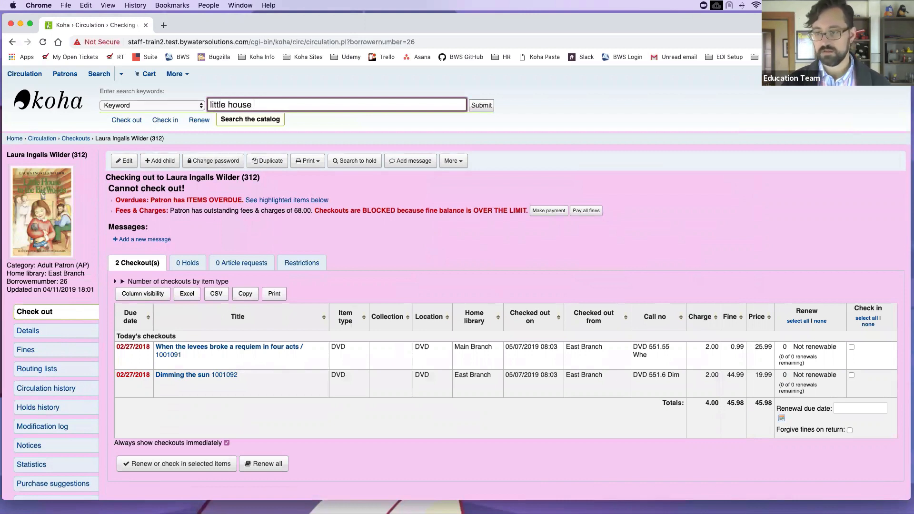
pyautogui.write('vi')
pyautogui.press('BackSpace')
pyautogui.write('ig woods')
pyautogui.press('Return')
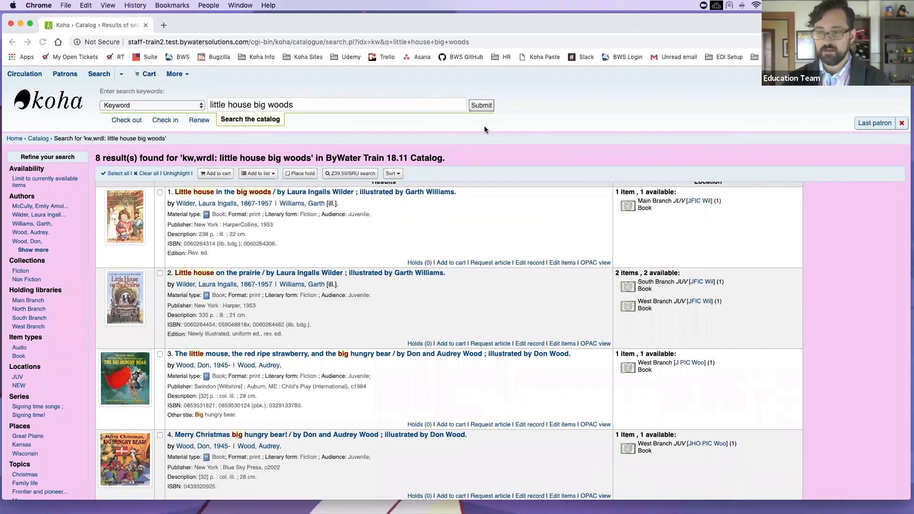
pyautogui.click(180, 74)
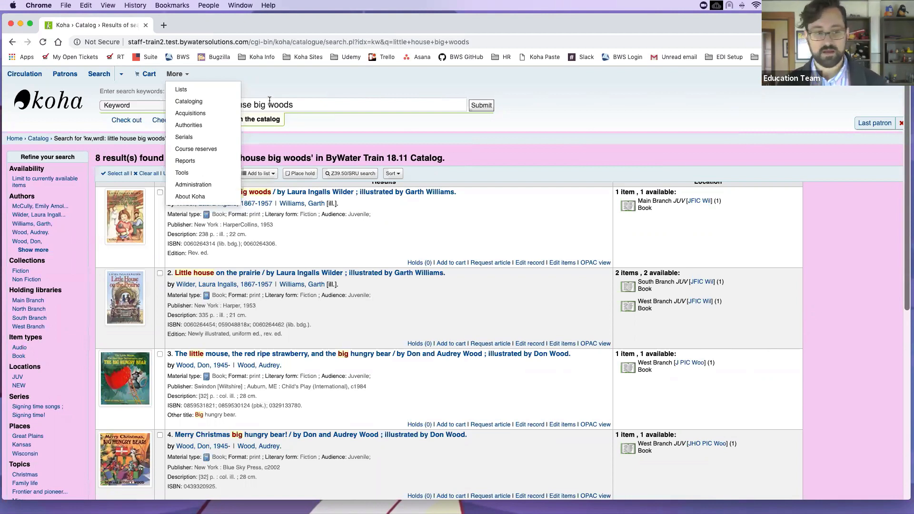
pyautogui.click(267, 77)
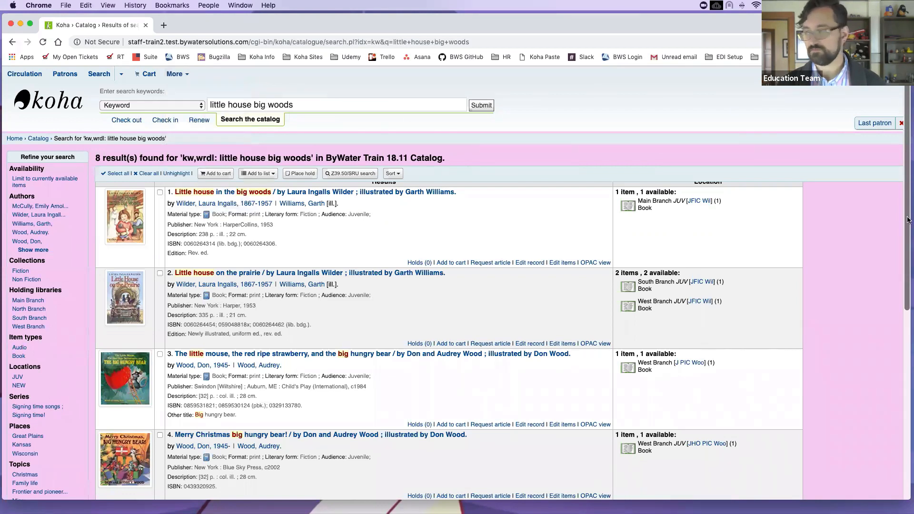
# Step: Reopen the last patron's checkout page to review the two overdue DVDs
pyautogui.click(870, 125)
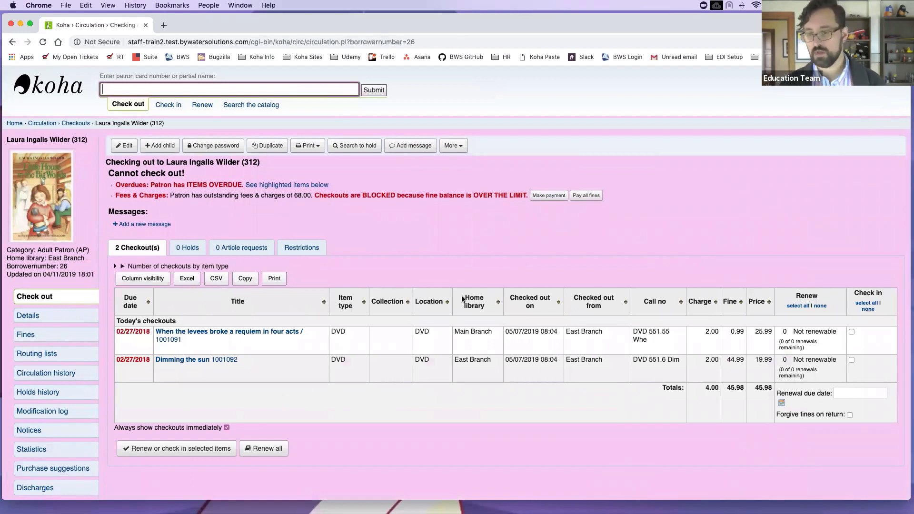
pyautogui.scroll(-1, 31, 152)
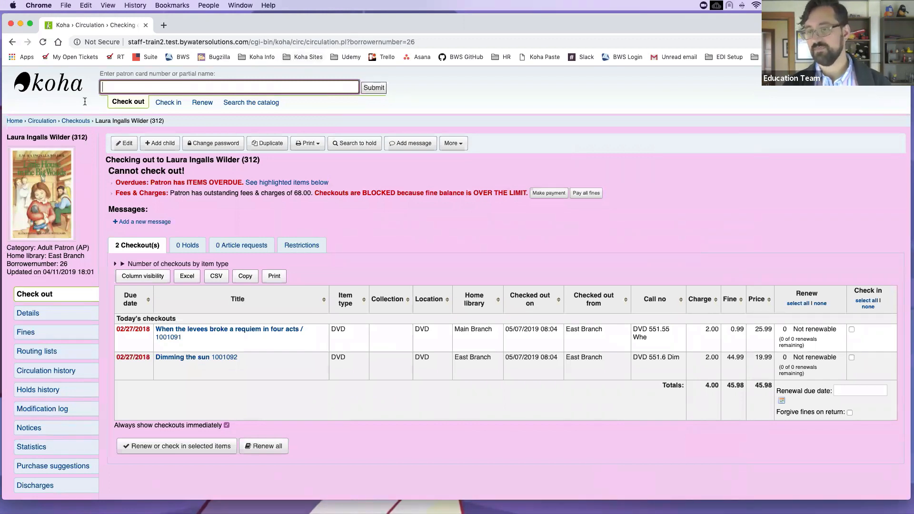
# Step: Go back to the 'little house big woods' catalog results and reposition the browser window
pyautogui.click(8, 41)
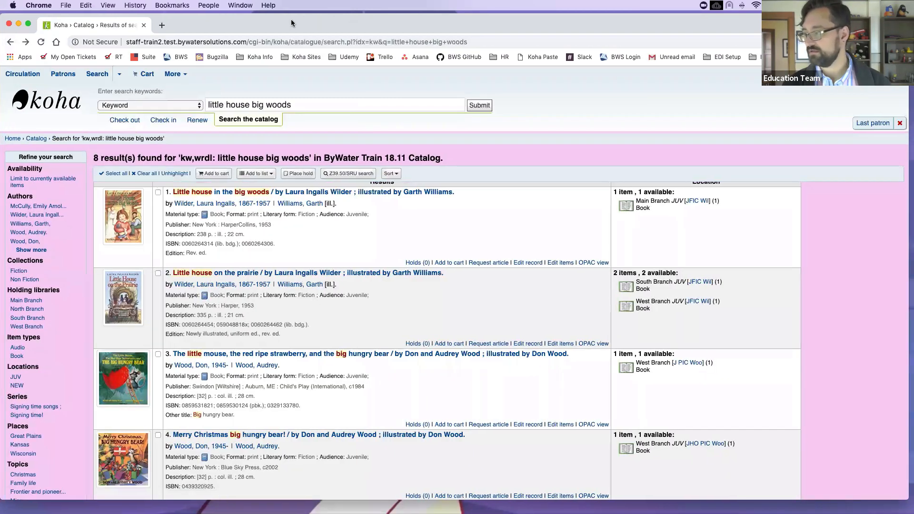
pyautogui.moveTo(210, 16); pyautogui.dragTo(1, 9)
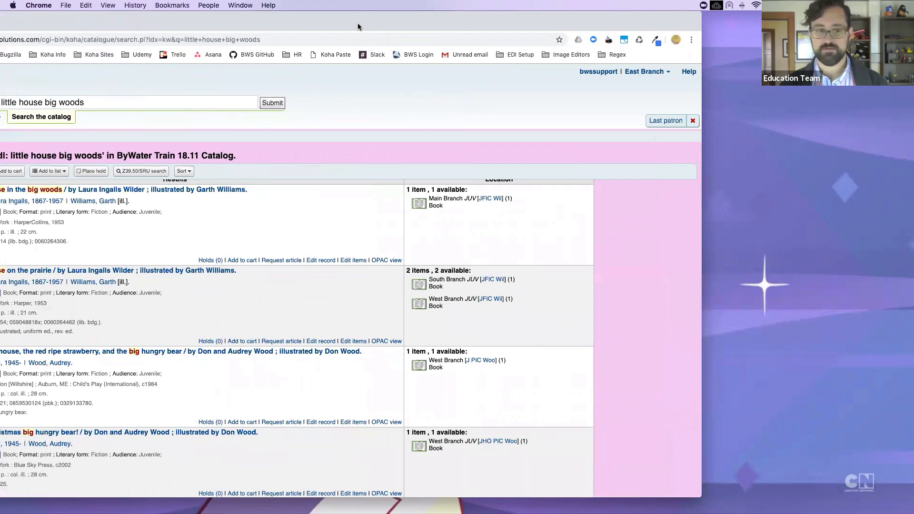
pyautogui.moveTo(319, 14); pyautogui.dragTo(528, 20)
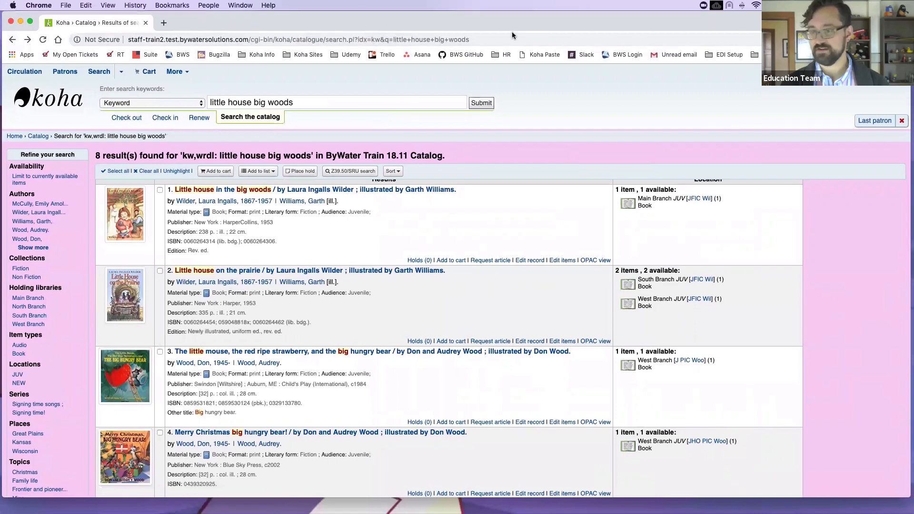
# Step: Open the last patron's details page with messaging preferences and library-use information
pyautogui.click(881, 122)
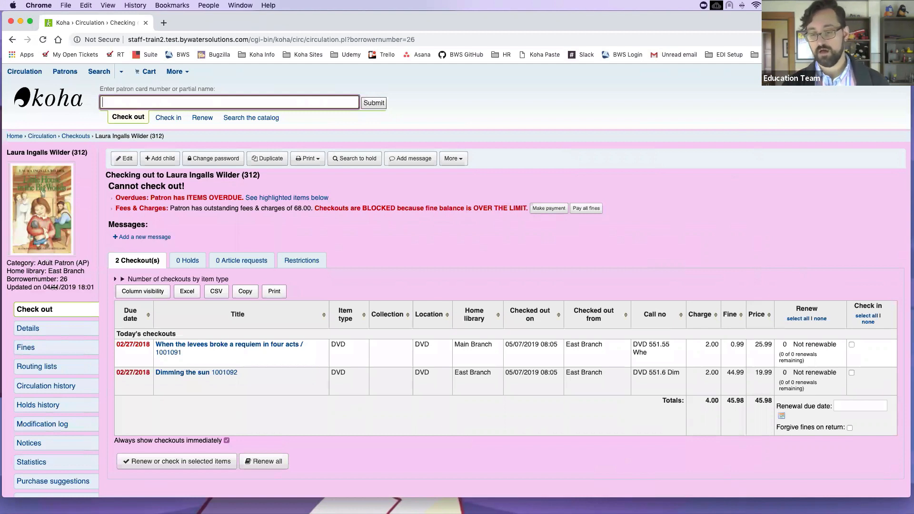
pyautogui.click(29, 334)
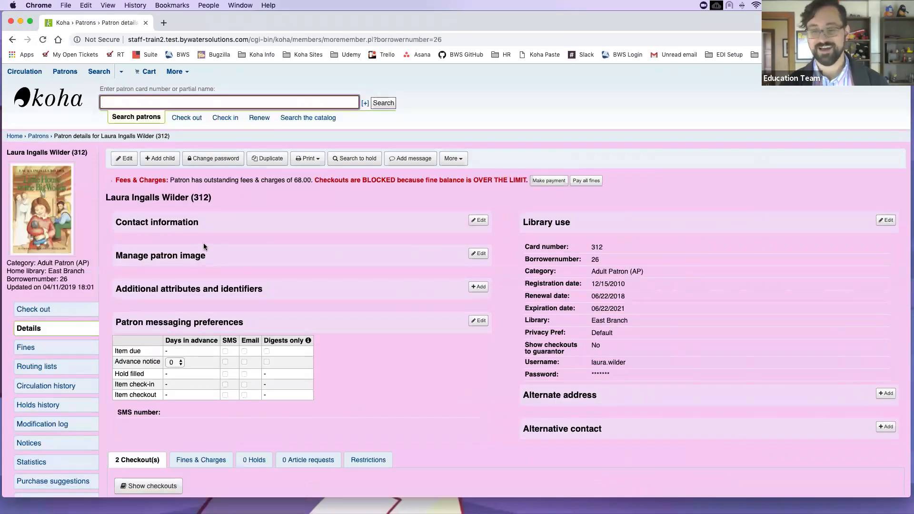
# Step: Go from the patron's details page to Koha Administration via the More menu
pyautogui.click(125, 234)
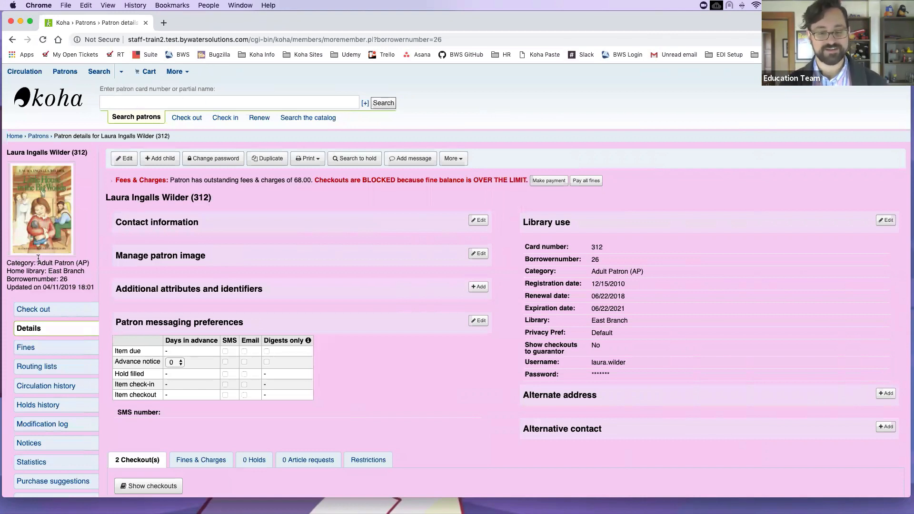
pyautogui.click(175, 71)
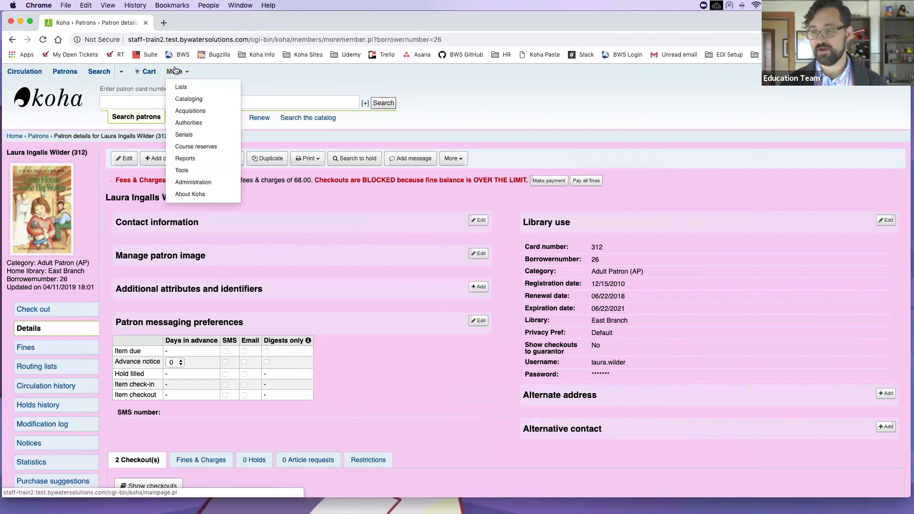
pyautogui.click(211, 183)
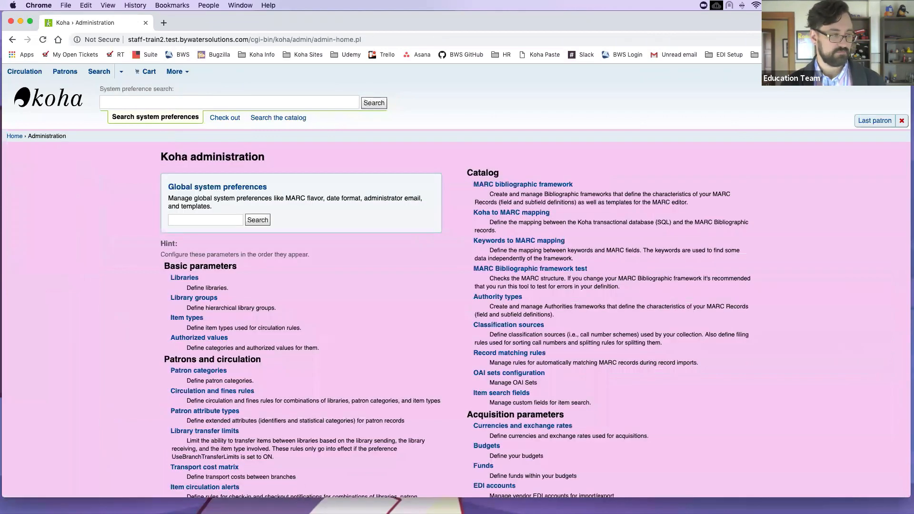
# Step: Try locating 'details' on the Administration page with the browser's find
pyautogui.click(218, 221)
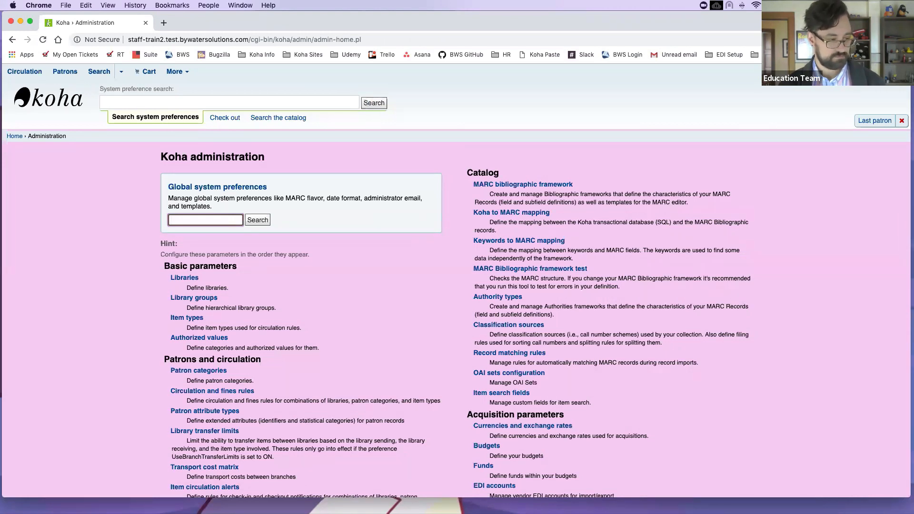
pyautogui.press('super+f')
pyautogui.write('detaiols')
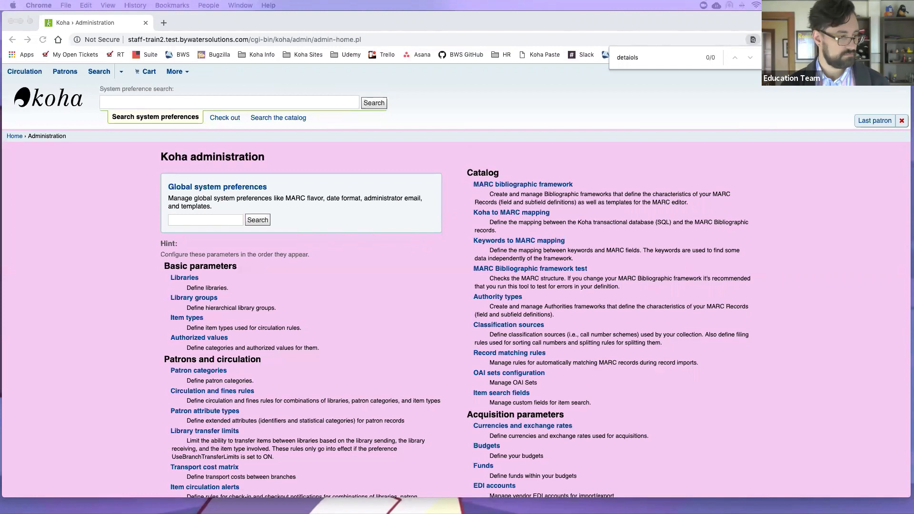
pyautogui.scroll(-1, 224, 214)
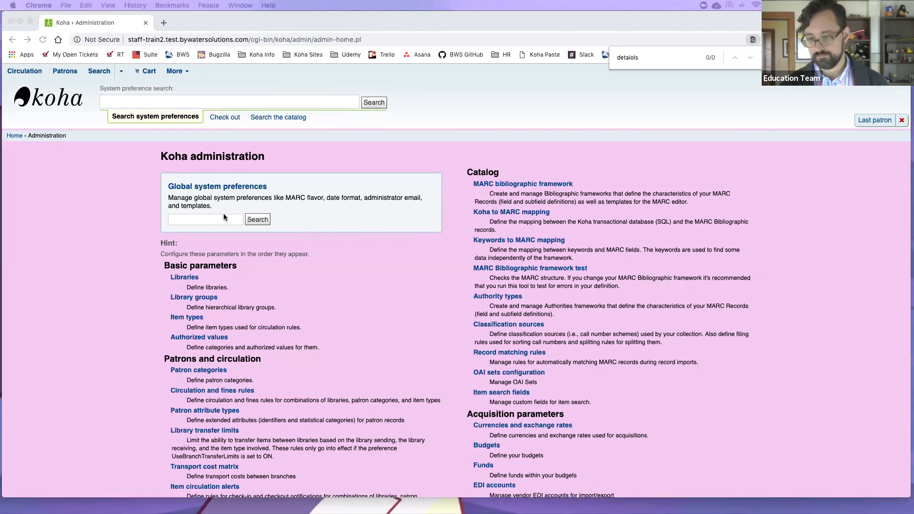
pyautogui.click(223, 214)
pyautogui.scroll(-1, 224, 217)
# Step: Search the global system preferences for 'patron detail', correcting the typo
pyautogui.click(224, 215)
pyautogui.write('patron')
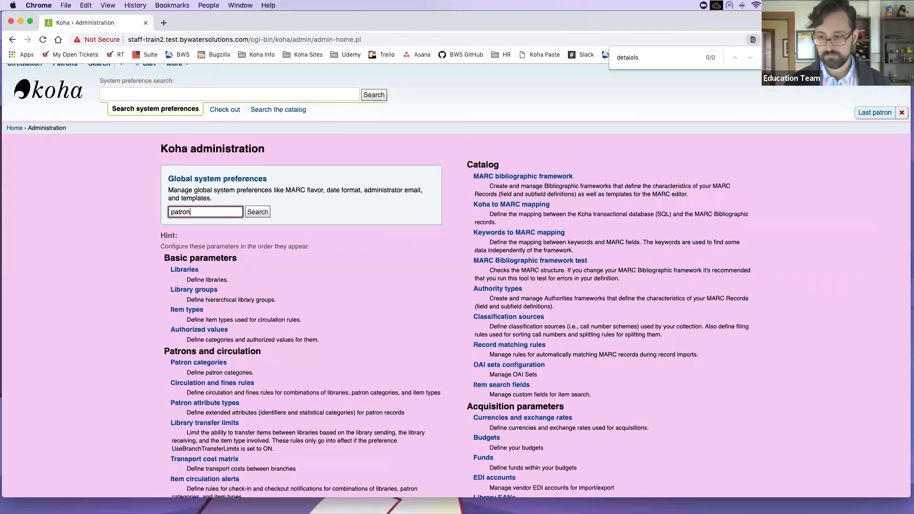
pyautogui.write(' detati')
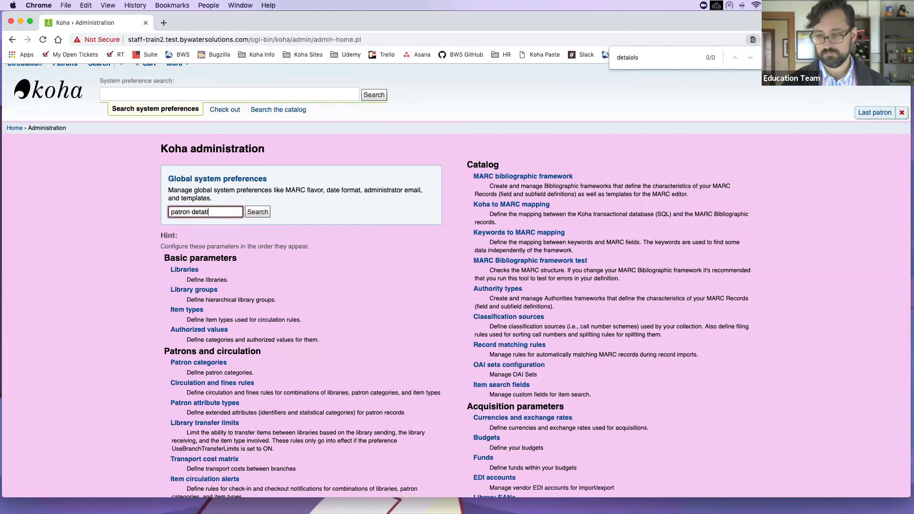
pyautogui.press('BackSpace')
pyautogui.press('BackSpace')
pyautogui.press('BackSpace')
pyautogui.write('il')
pyautogui.press('Return')
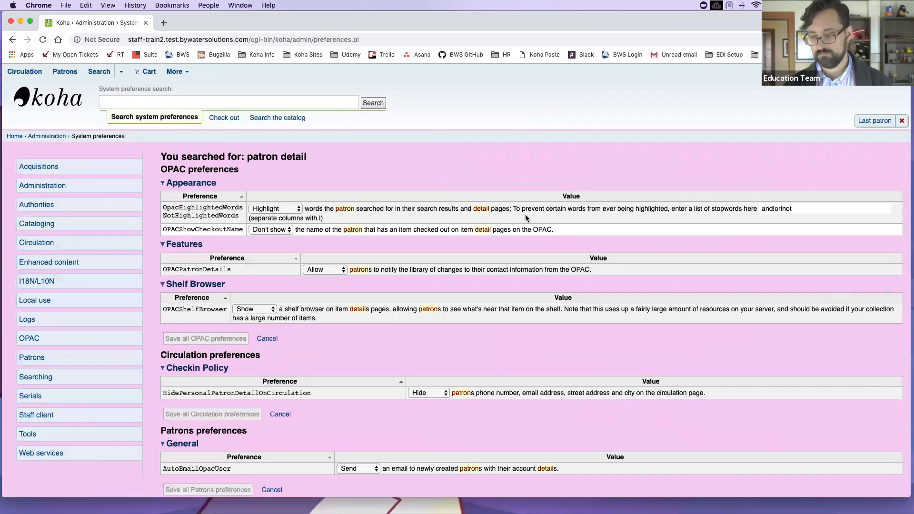
# Step: Point out HidePersonalPatronDetailOnCirculation under Checkin Policy, then return to the preference search box
pyautogui.scroll(-5, 214, 262)
pyautogui.doubleClick(213, 263)
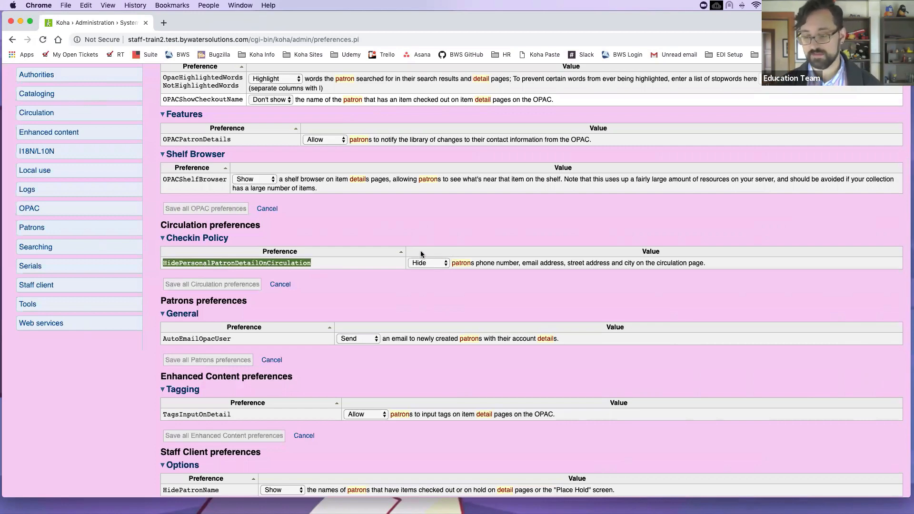
pyautogui.scroll(3, 245, 163)
pyautogui.click(220, 102)
# Step: Search preferences for 'last patron' and highlight showLastPatron, set to Show
pyautogui.write('last patron')
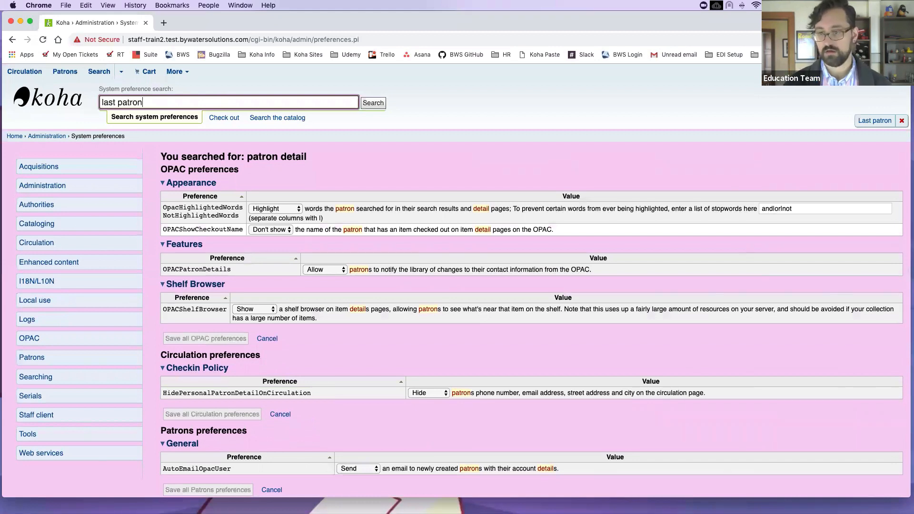
pyautogui.press('Return')
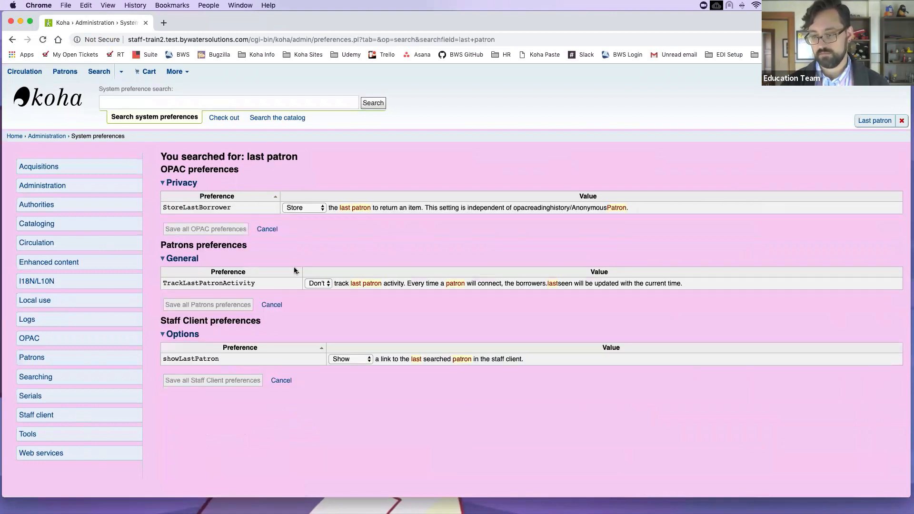
pyautogui.doubleClick(178, 360)
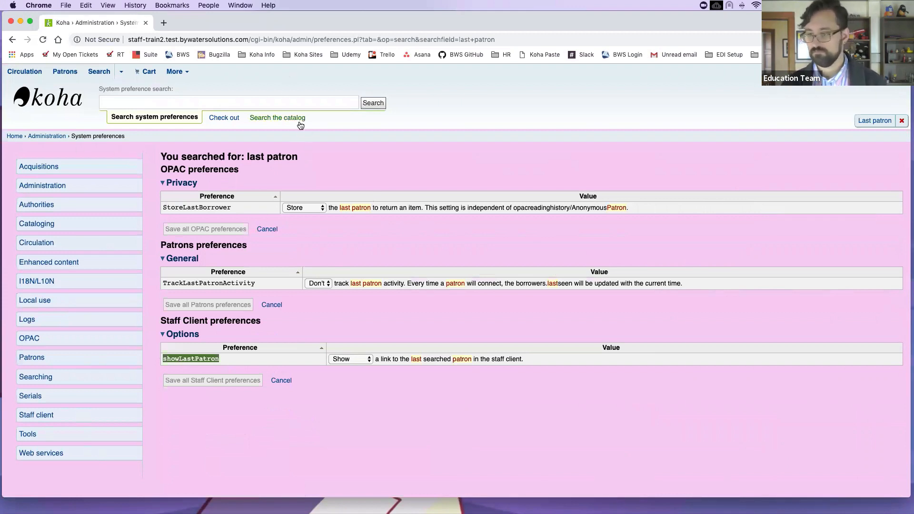
# Step: Search Check out by the patron's surname and open the adult patron's details page
pyautogui.click(233, 119)
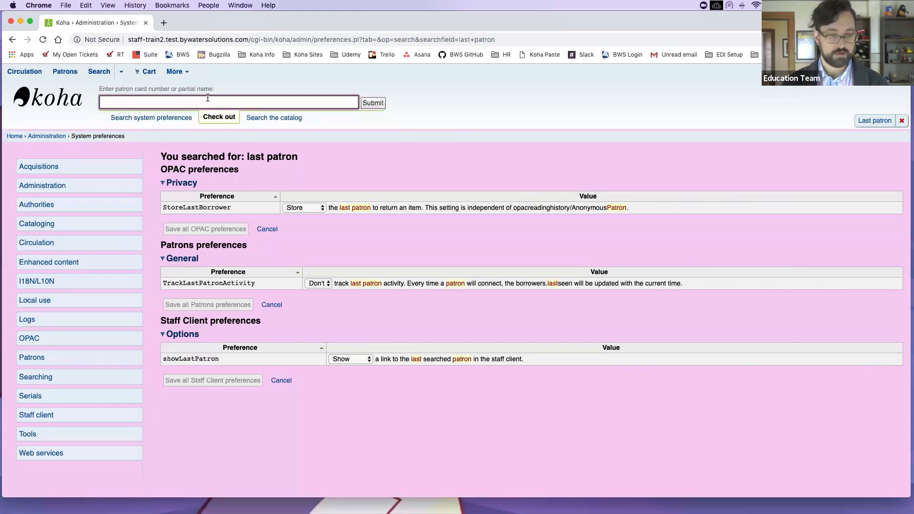
pyautogui.write('weasley')
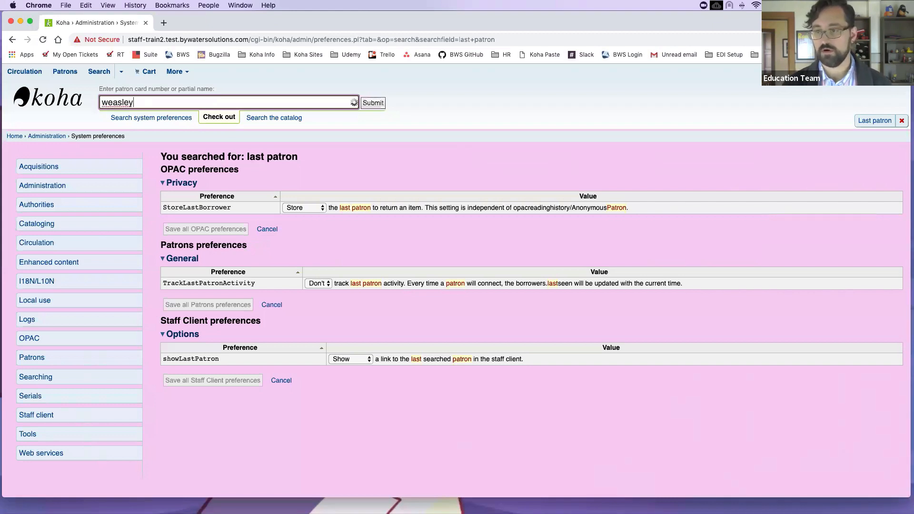
pyautogui.press('Return')
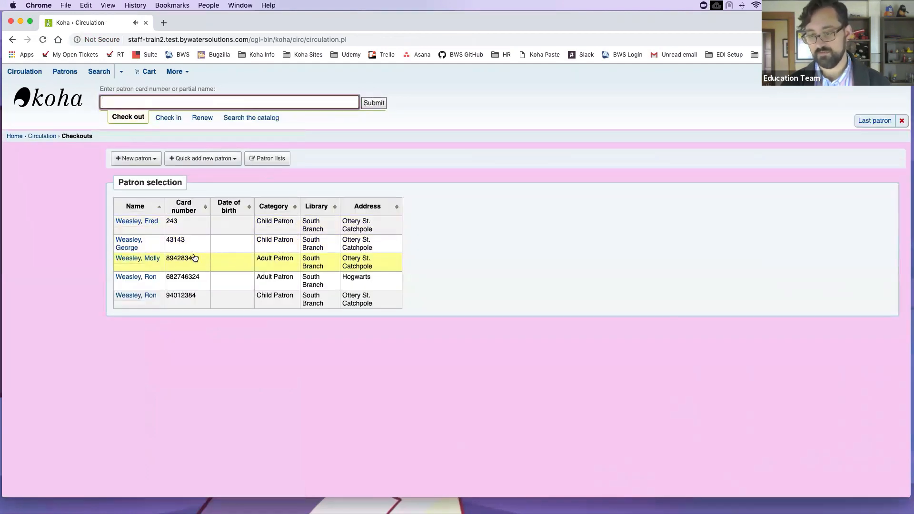
pyautogui.click(153, 260)
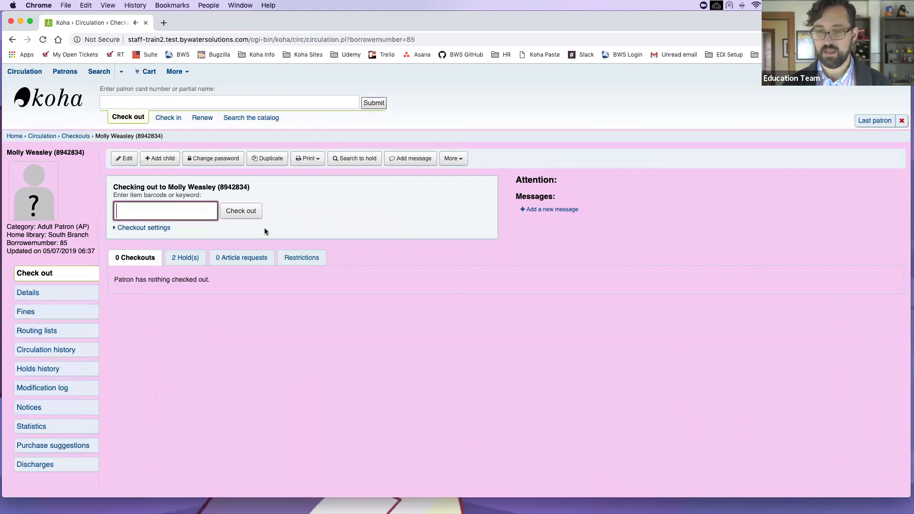
pyautogui.click(50, 294)
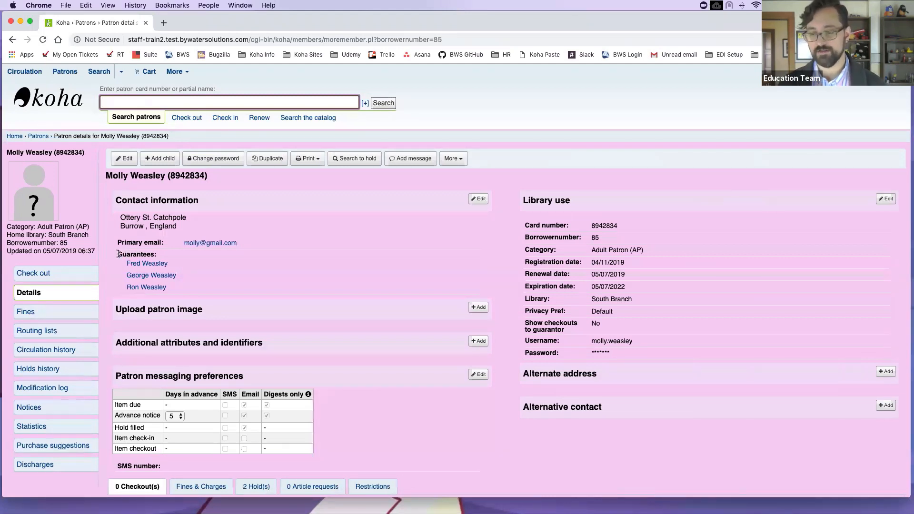
# Step: Point out the patron's three guarantees and the renewal date 05/07/2019
pyautogui.moveTo(118, 254); pyautogui.dragTo(209, 280)
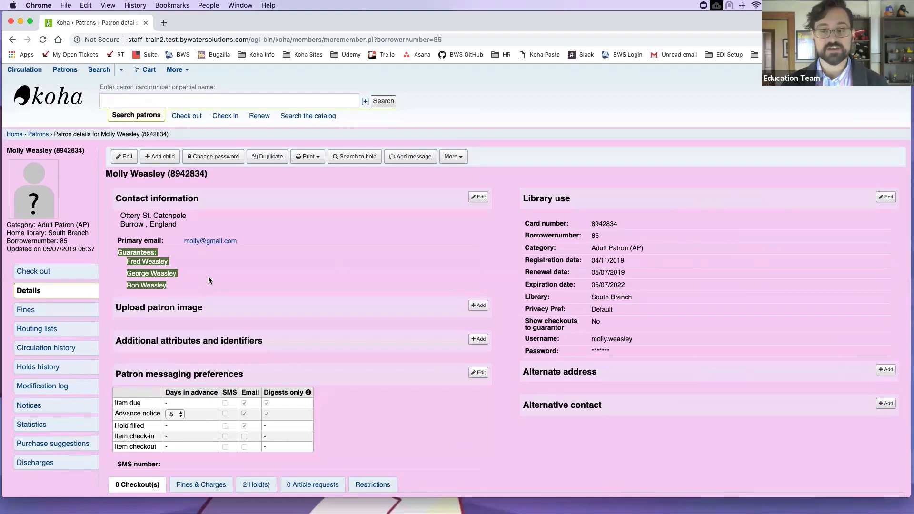
pyautogui.click(251, 258)
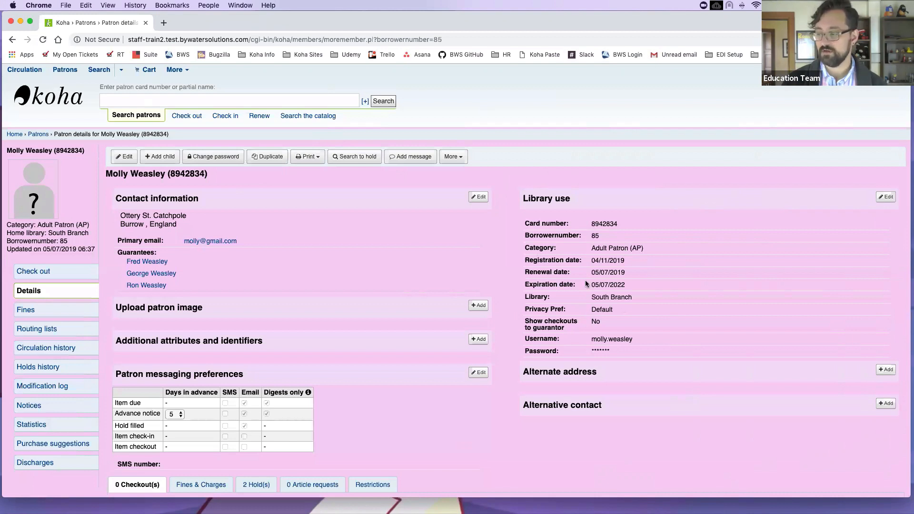
pyautogui.tripleClick(543, 270)
pyautogui.click(542, 270)
pyautogui.moveTo(631, 272); pyautogui.dragTo(524, 268)
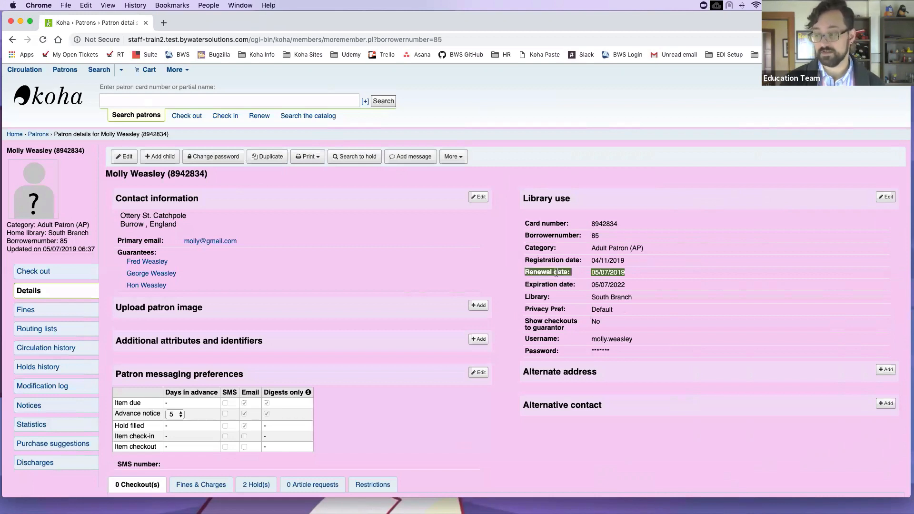
pyautogui.click(636, 273)
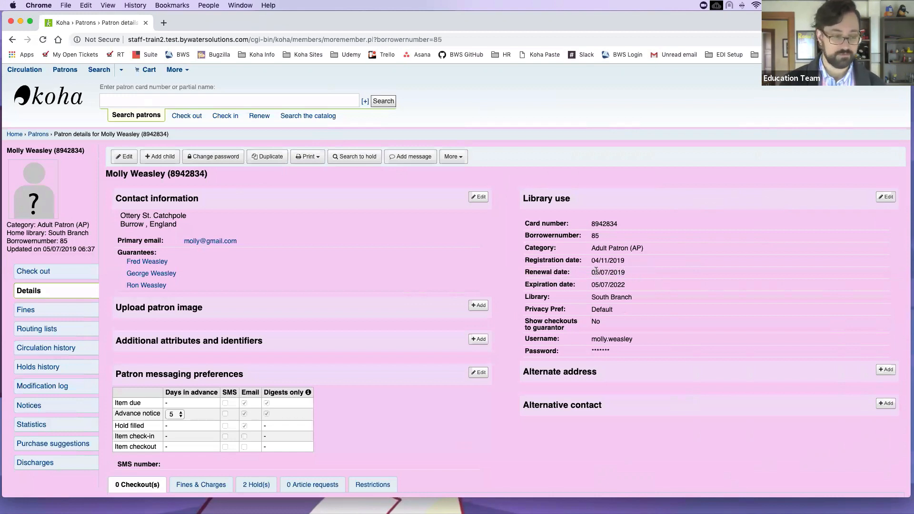
# Step: Point out the record's last-updated time and bring up the contact information edit form
pyautogui.scroll(1, 609, 262)
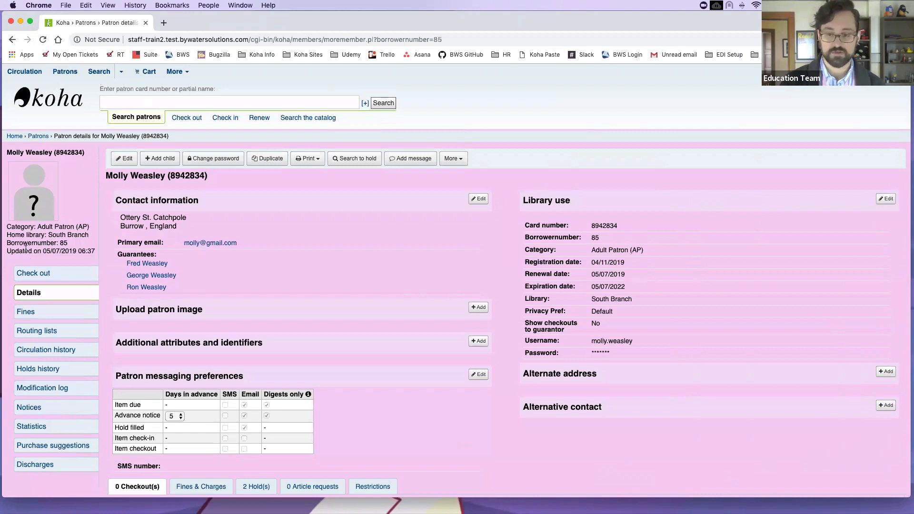
pyautogui.moveTo(6, 250); pyautogui.dragTo(95, 251)
pyautogui.click(95, 259)
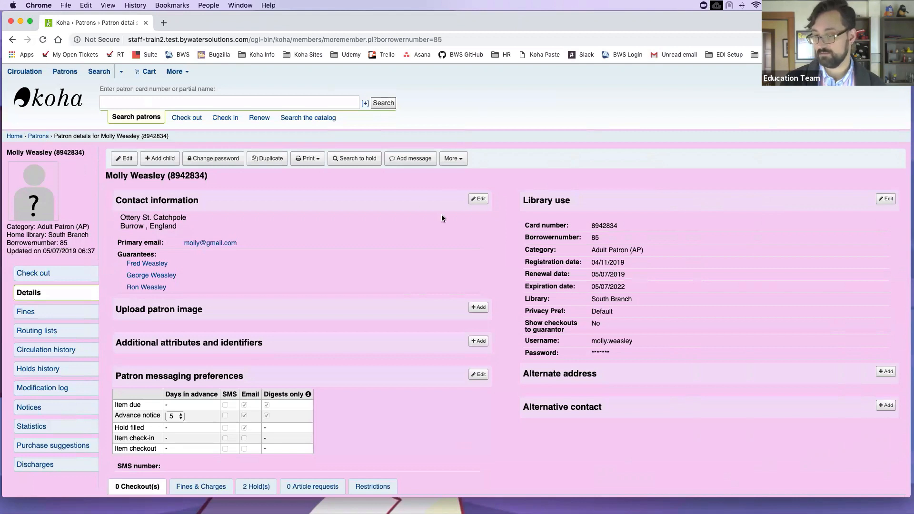
pyautogui.click(480, 203)
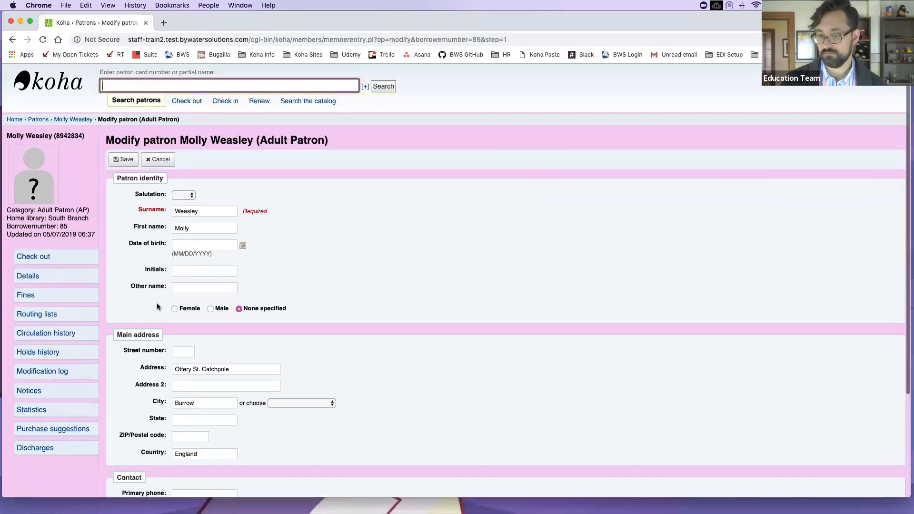
# Step: Enter the patron's initials in the Initials field and save the record
pyautogui.scroll(-1, 157, 307)
pyautogui.click(184, 257)
pyautogui.write('MW')
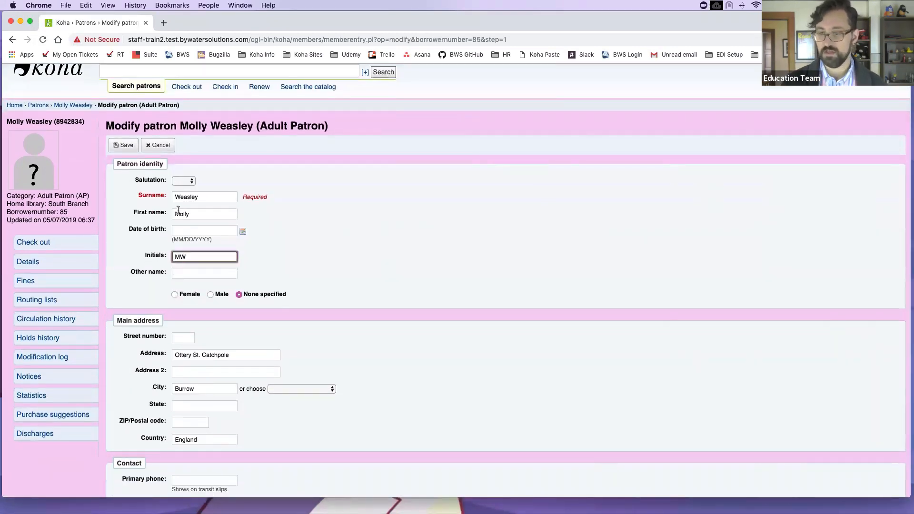
pyautogui.click(128, 145)
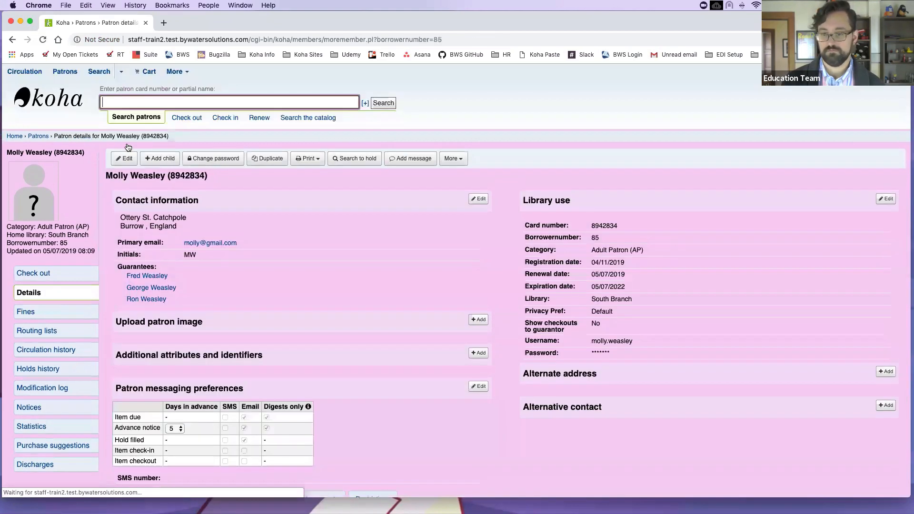
# Step: Highlight the record's refreshed last-updated time of 08:09
pyautogui.moveTo(94, 251); pyautogui.dragTo(57, 251)
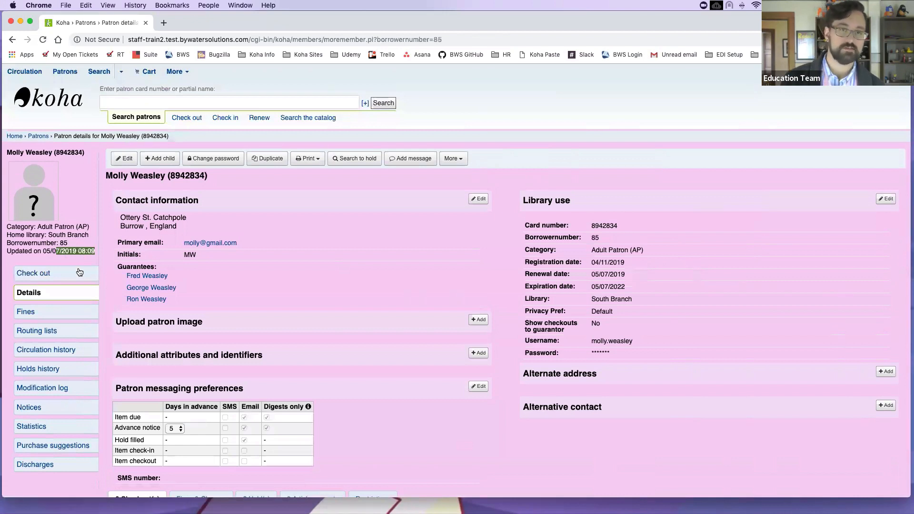
pyautogui.click(89, 253)
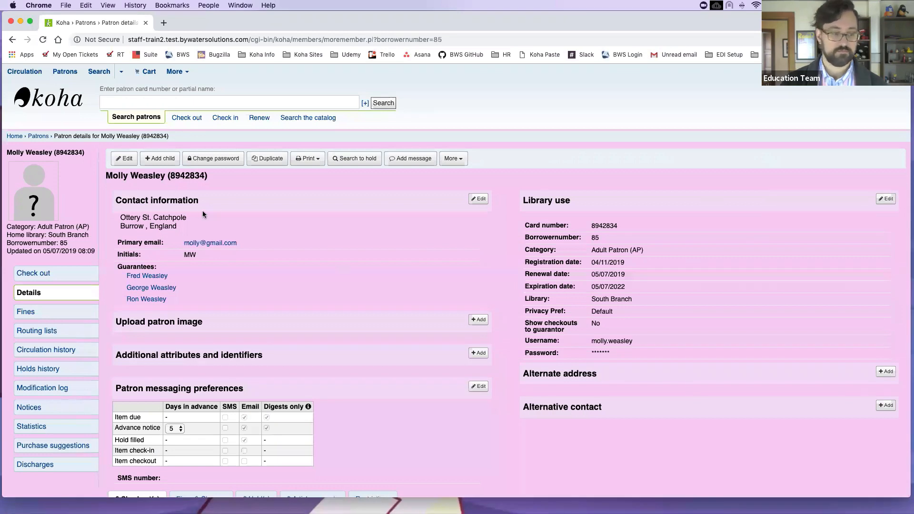
pyautogui.scroll(-1, 120, 221)
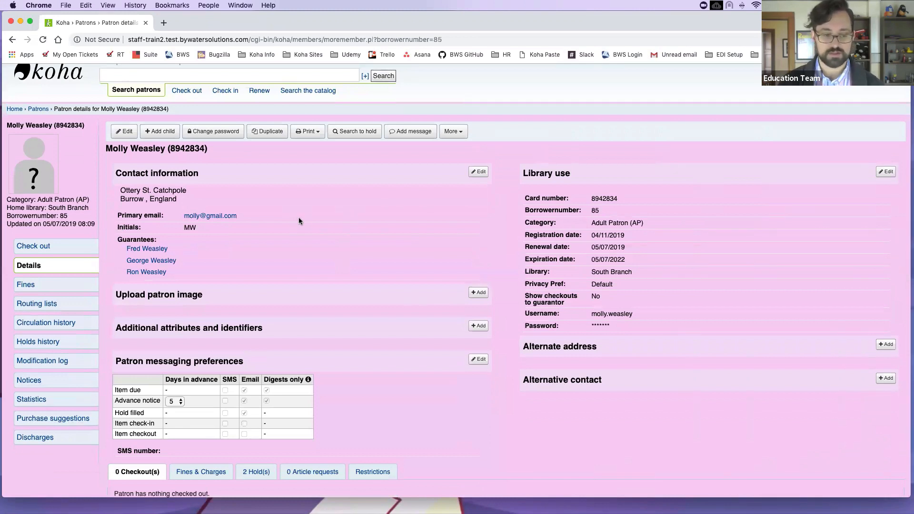
pyautogui.scroll(1, 295, 215)
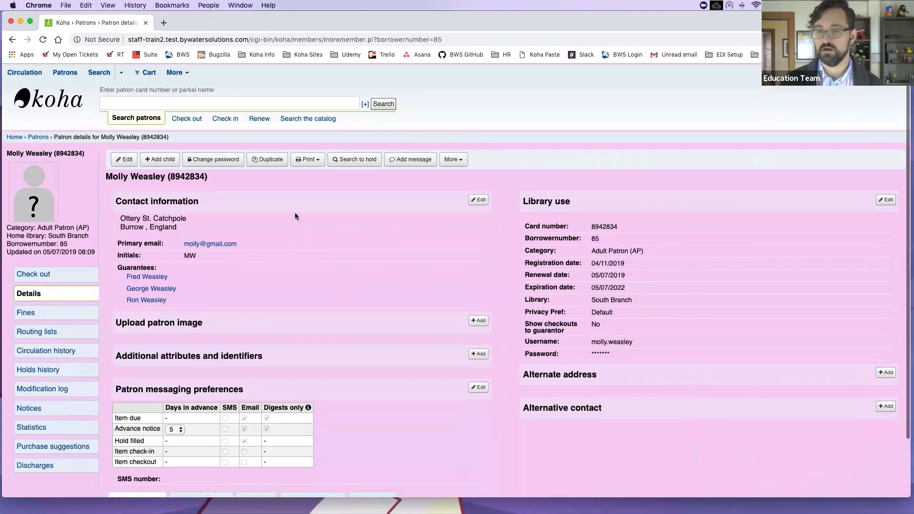
pyautogui.click(187, 73)
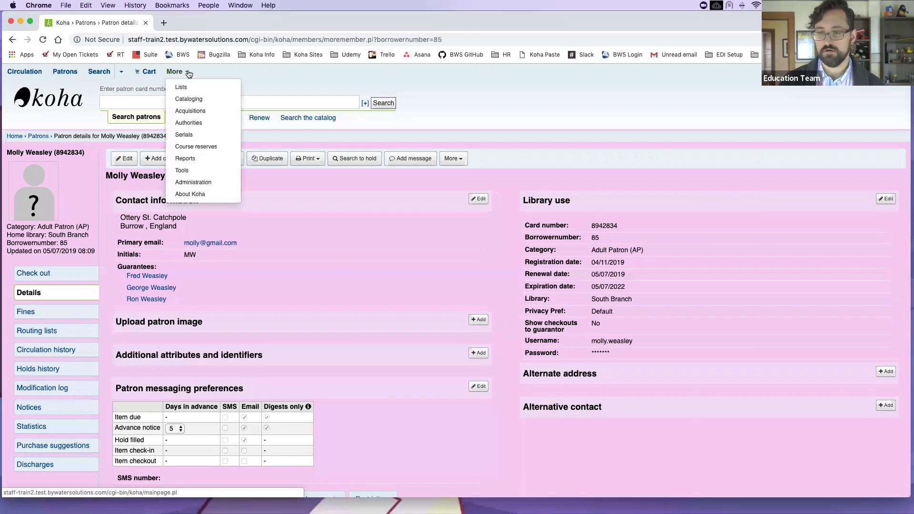
pyautogui.click(186, 172)
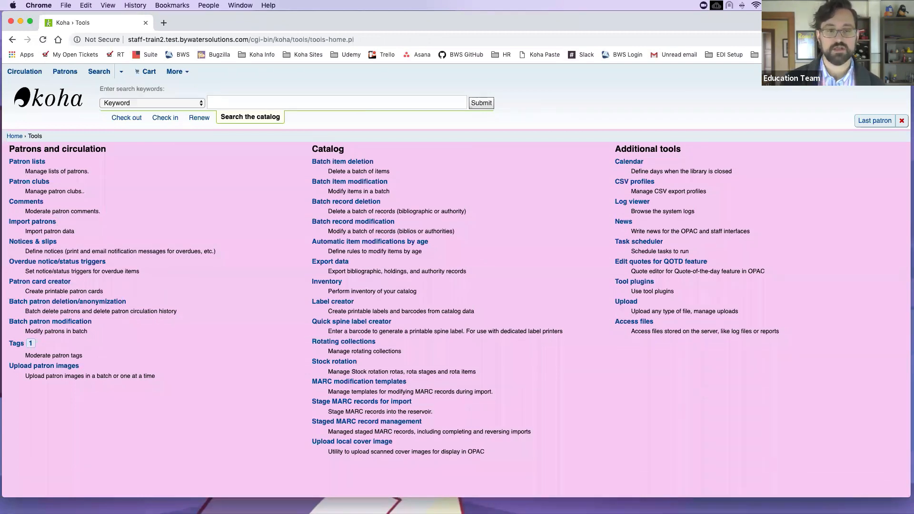
pyautogui.click(13, 40)
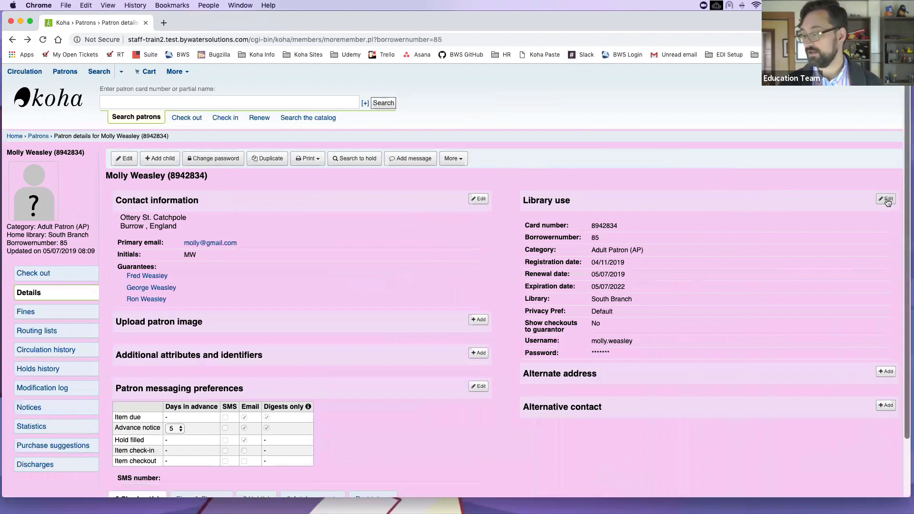
# Step: Set a new password for the patron, confirm it in the second field, and save
pyautogui.click(217, 161)
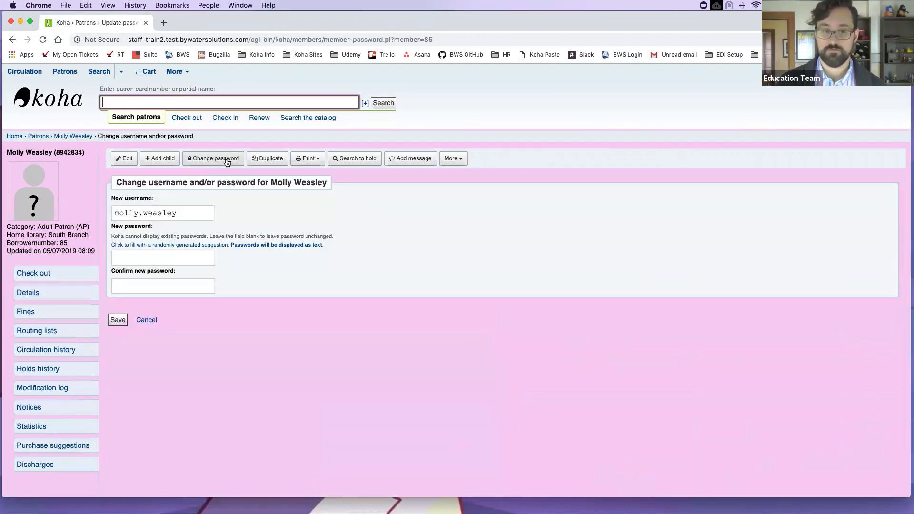
pyautogui.click(170, 259)
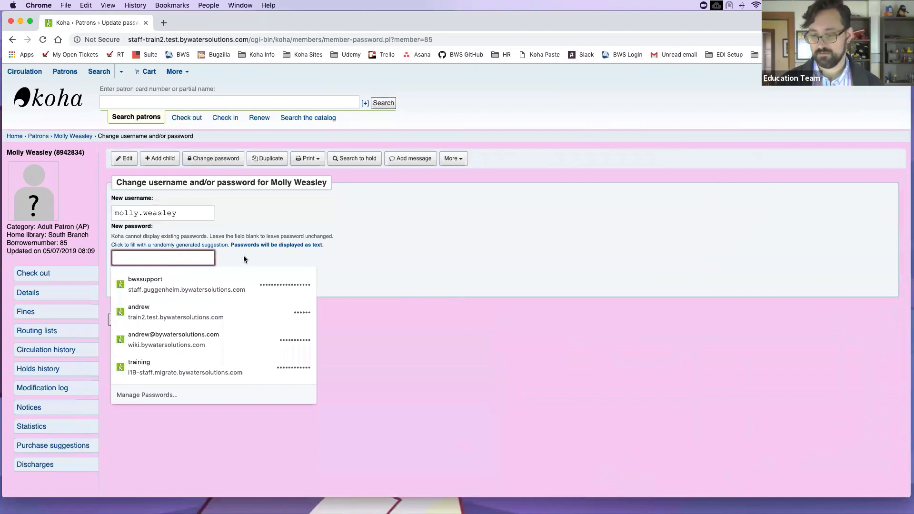
pyautogui.write('12345')
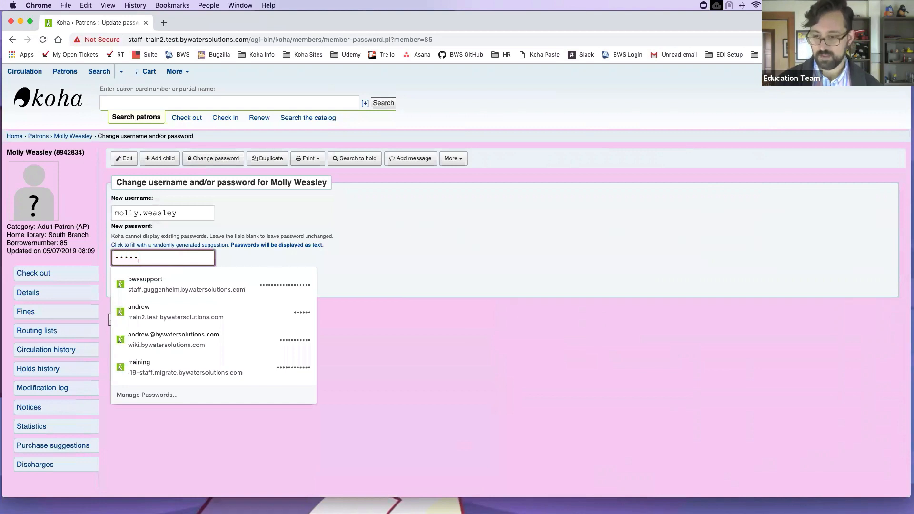
pyautogui.press('Tab')
pyautogui.write('12345')
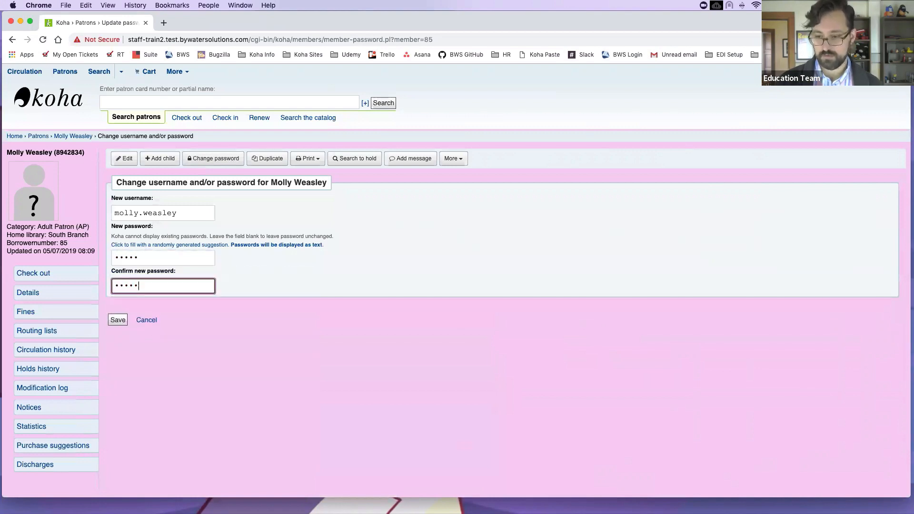
pyautogui.click(116, 321)
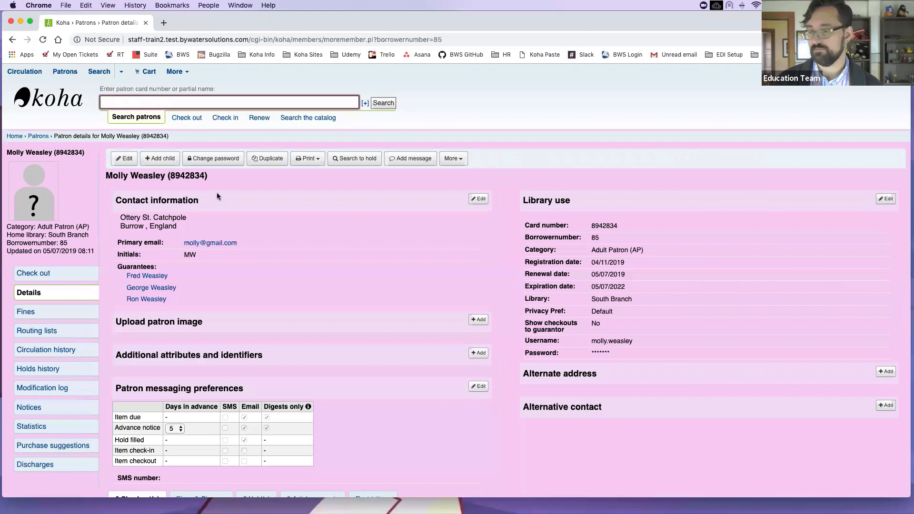
# Step: Go to More > Tools > Stock rotation to list the New Books rota
pyautogui.click(184, 74)
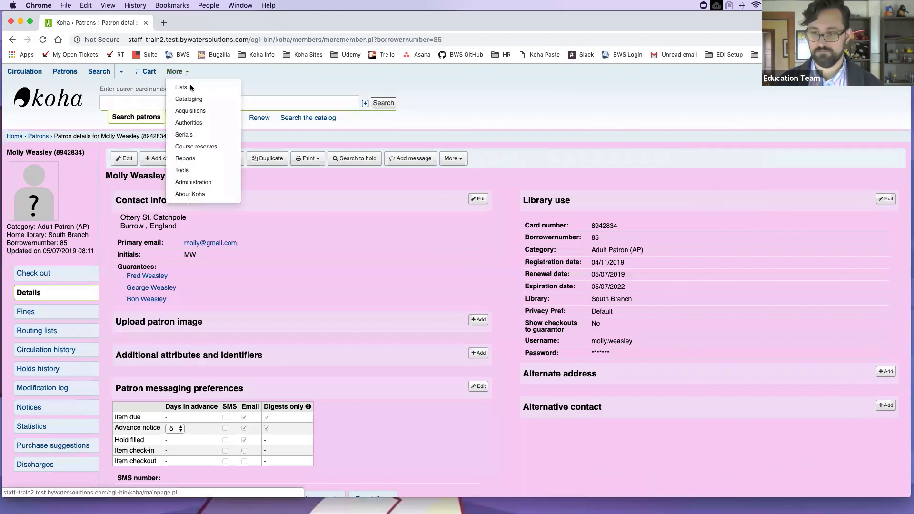
pyautogui.click(194, 171)
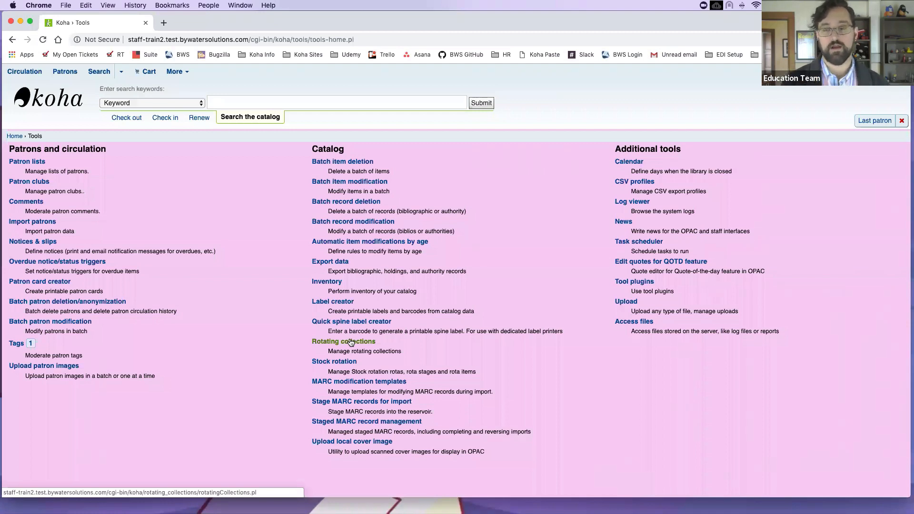
pyautogui.click(345, 364)
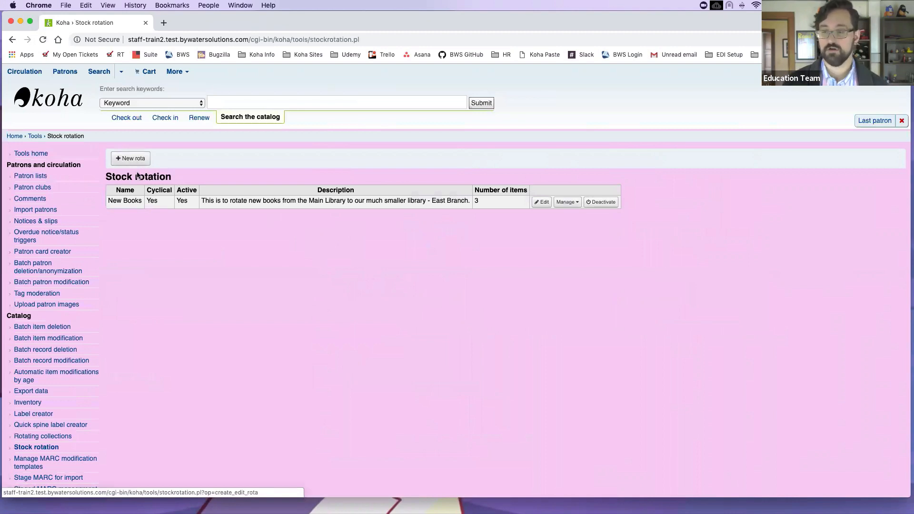
# Step: Highlight the active New Books rota and bring up its stages for management
pyautogui.moveTo(107, 200); pyautogui.dragTo(166, 201)
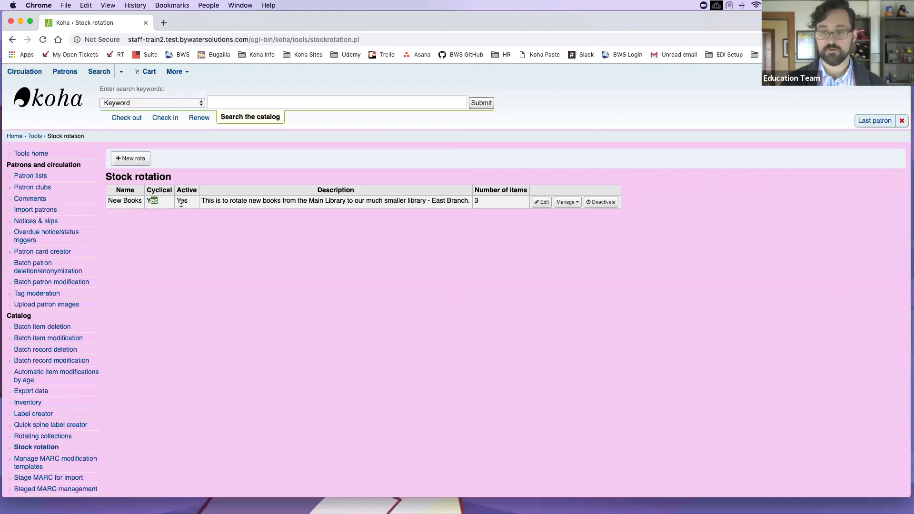
pyautogui.doubleClick(182, 201)
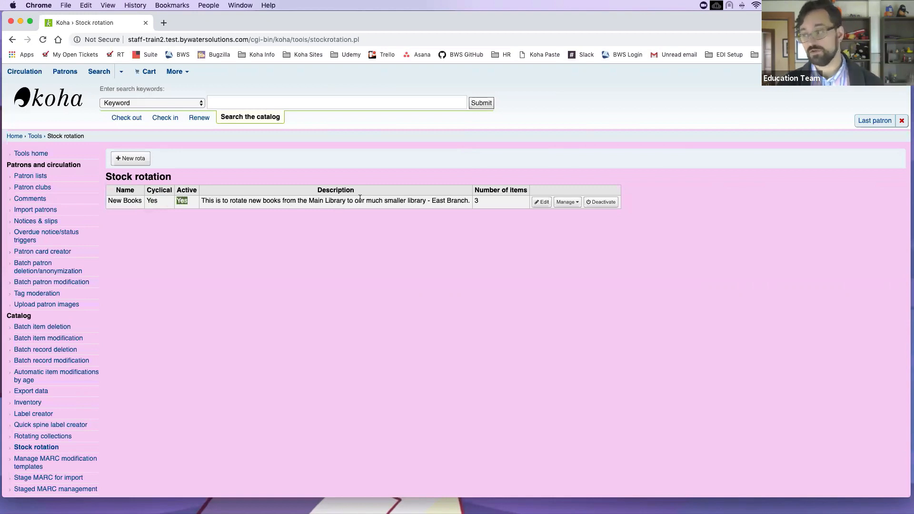
pyautogui.click(565, 204)
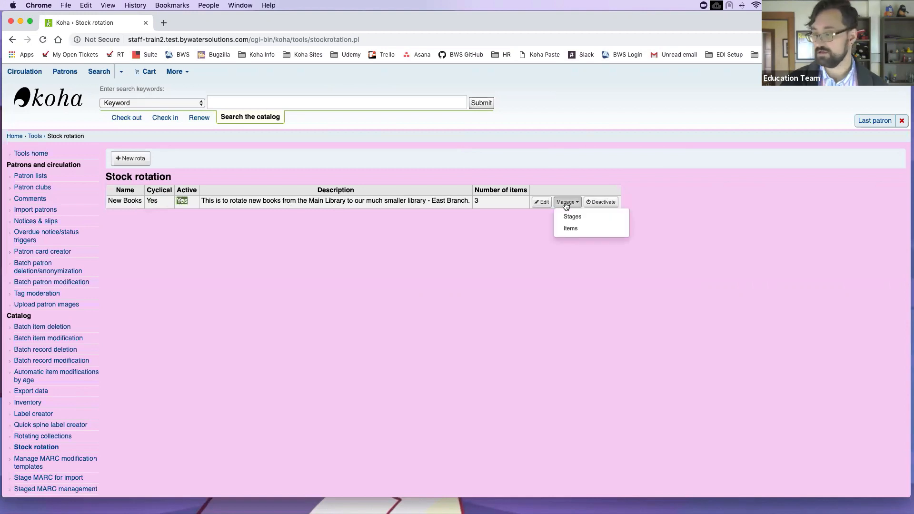
pyautogui.click(590, 221)
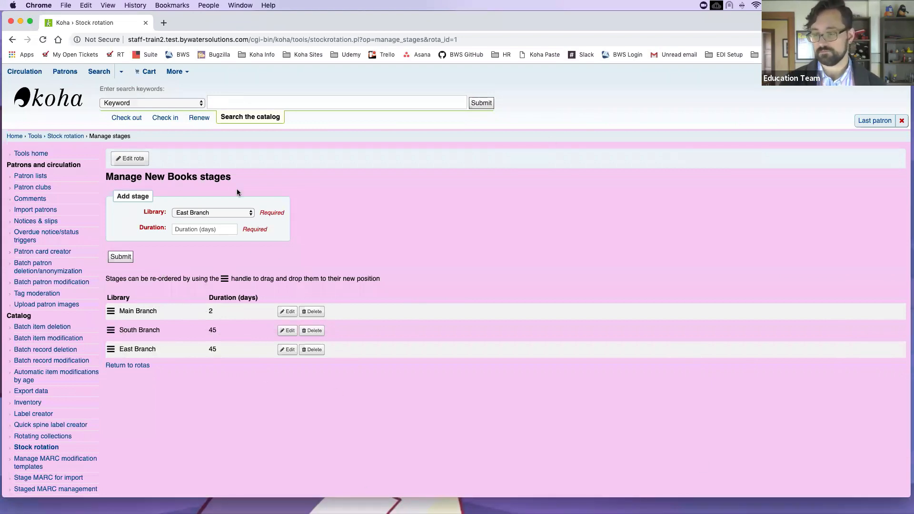
# Step: Fill in a 2-day NorthEast Campus Branch stage, move East Branch above South Branch, and go back
pyautogui.click(236, 214)
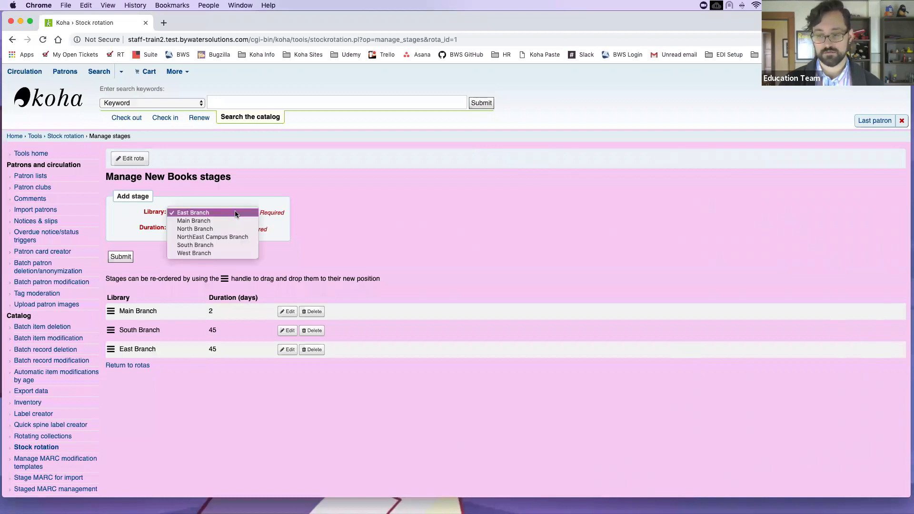
pyautogui.click(232, 237)
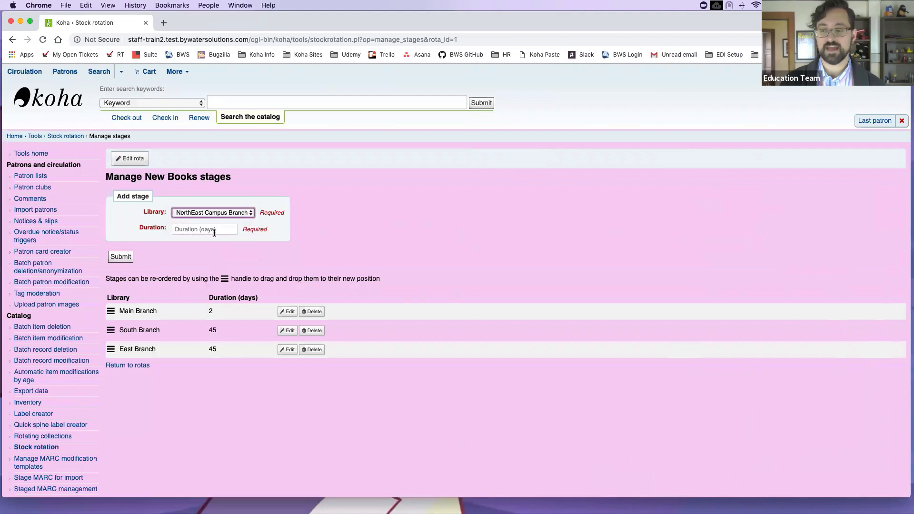
pyautogui.click(214, 230)
pyautogui.write('2')
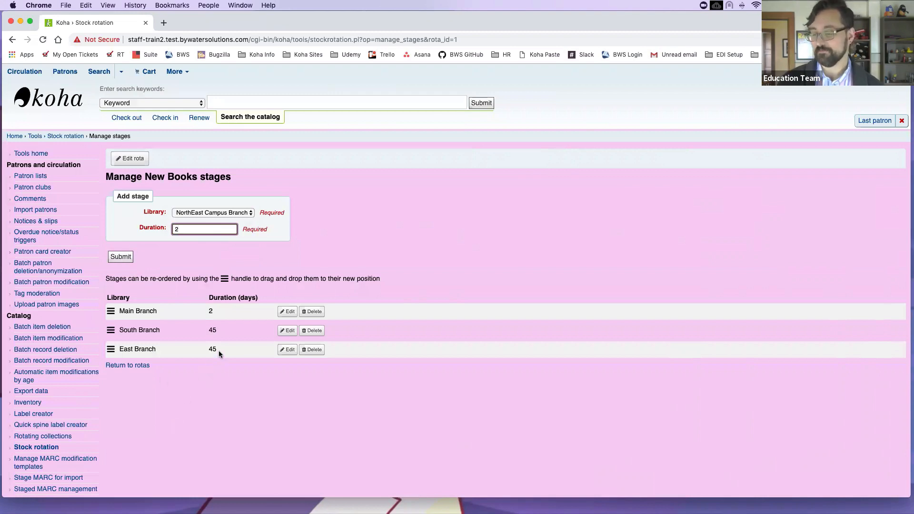
pyautogui.moveTo(111, 349); pyautogui.dragTo(127, 337)
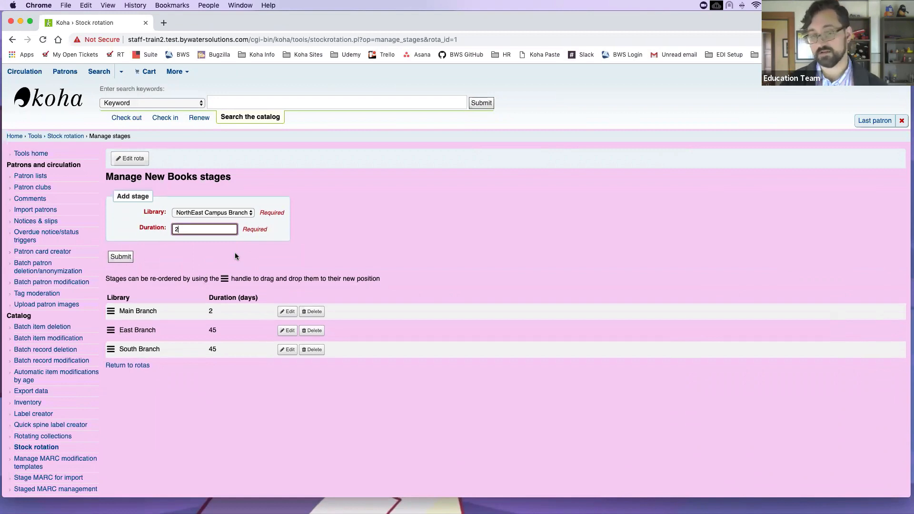
pyautogui.click(19, 42)
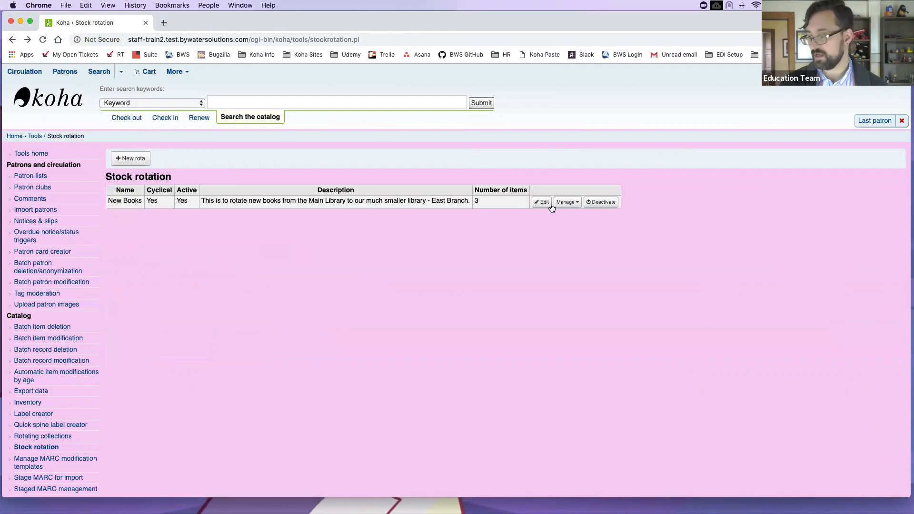
# Step: Show the New Books rota's items via Manage > Items and review their Main Branch stage
pyautogui.click(567, 202)
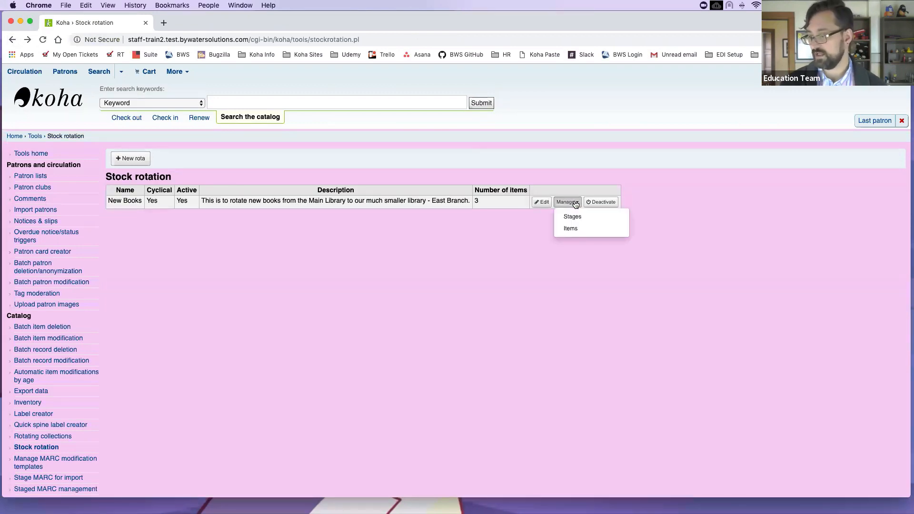
pyautogui.click(580, 233)
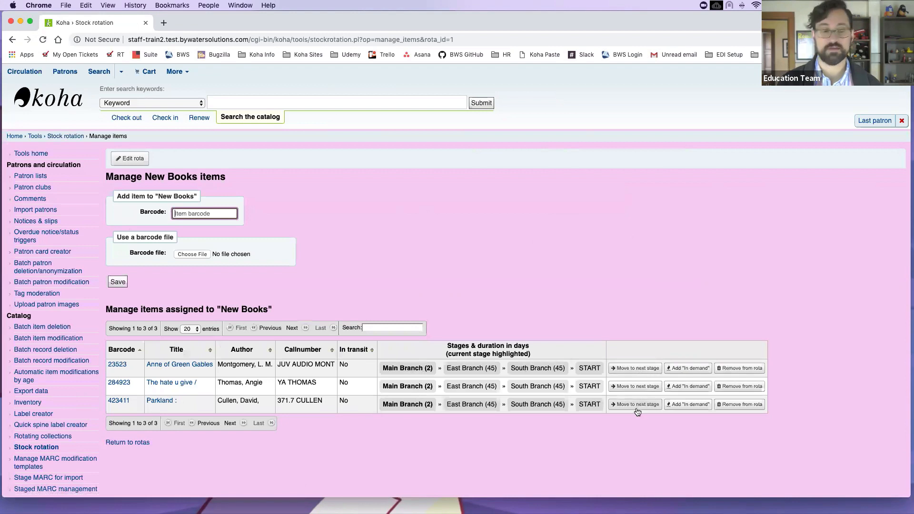
pyautogui.scroll(-1, 476, 378)
pyautogui.scroll(1, 475, 378)
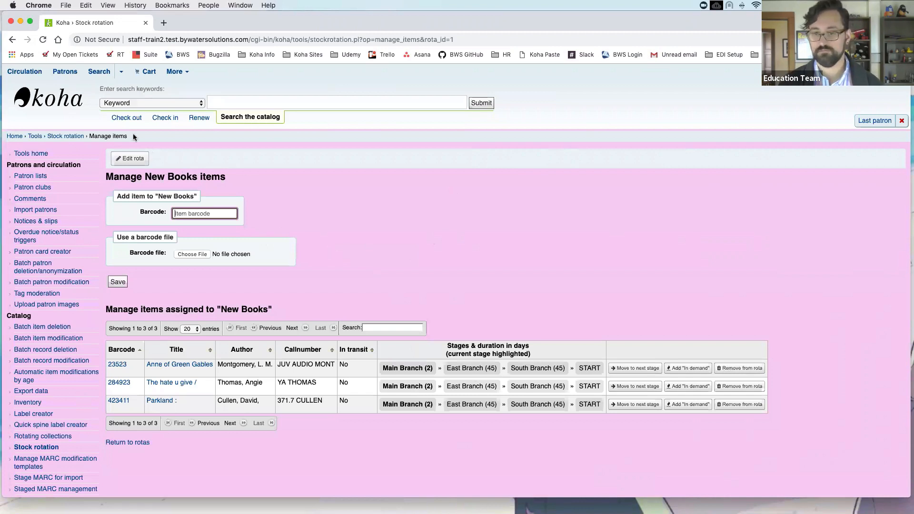
pyautogui.scroll(-1, 131, 124)
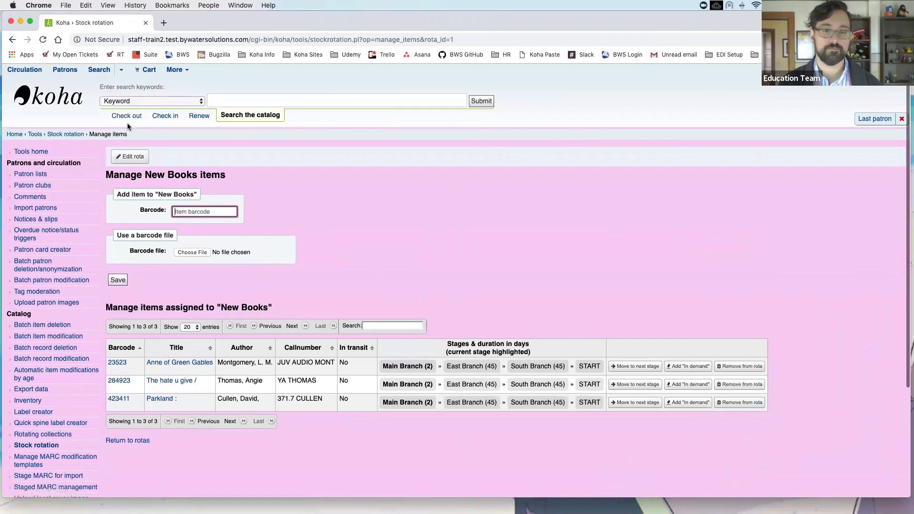
pyautogui.scroll(-2, 114, 131)
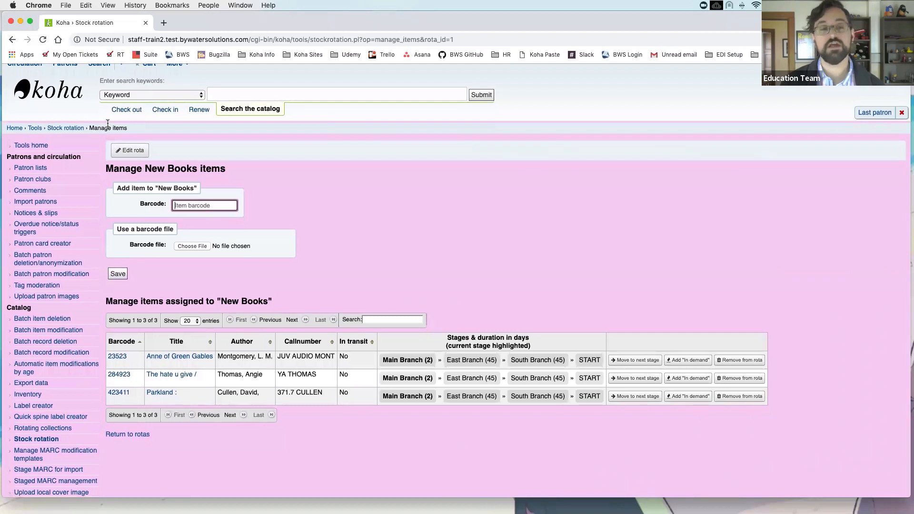
pyautogui.scroll(1, 190, 286)
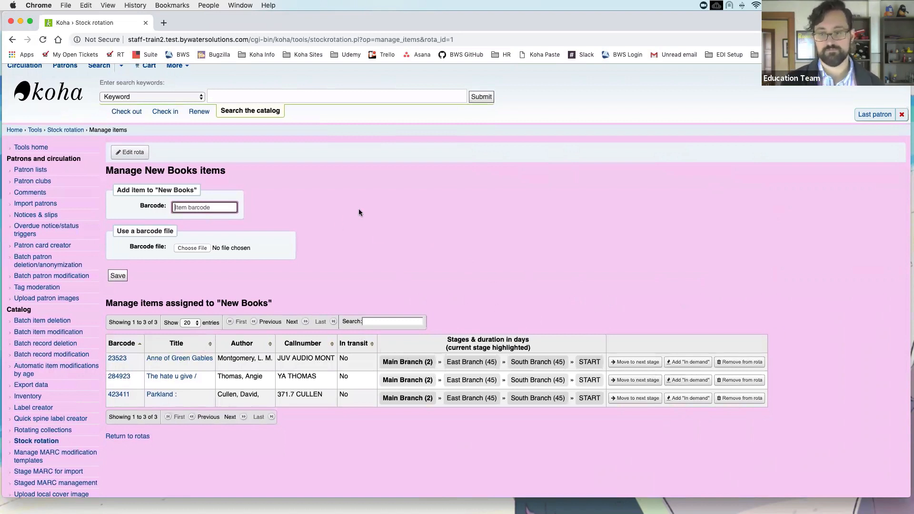
pyautogui.scroll(-1, 359, 213)
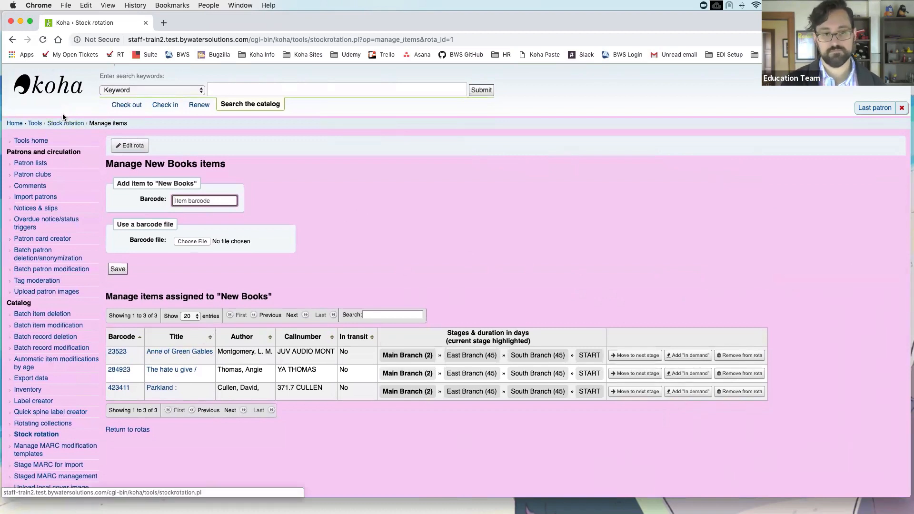
pyautogui.scroll(2, 62, 113)
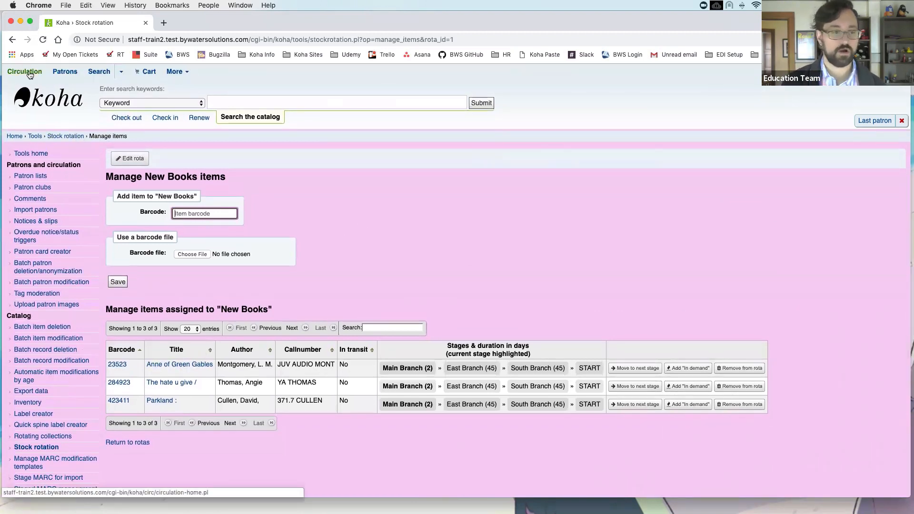
pyautogui.click(27, 72)
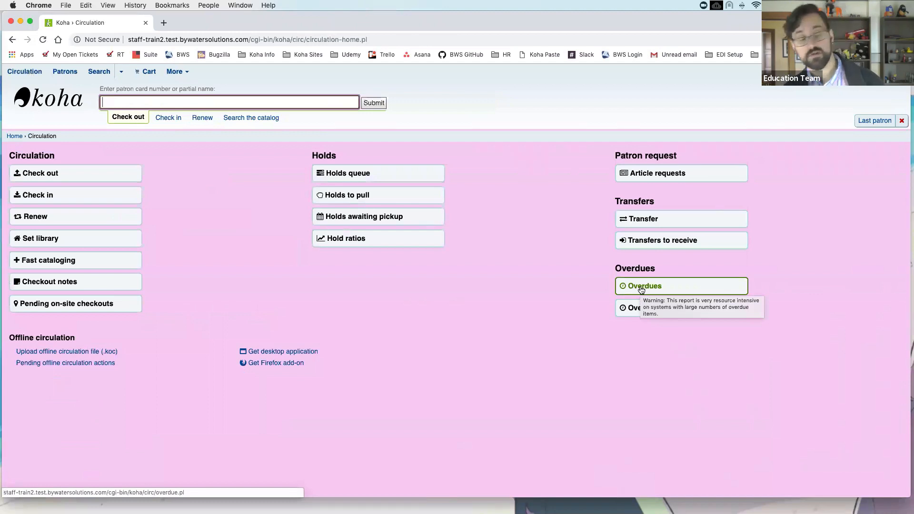
pyautogui.click(671, 288)
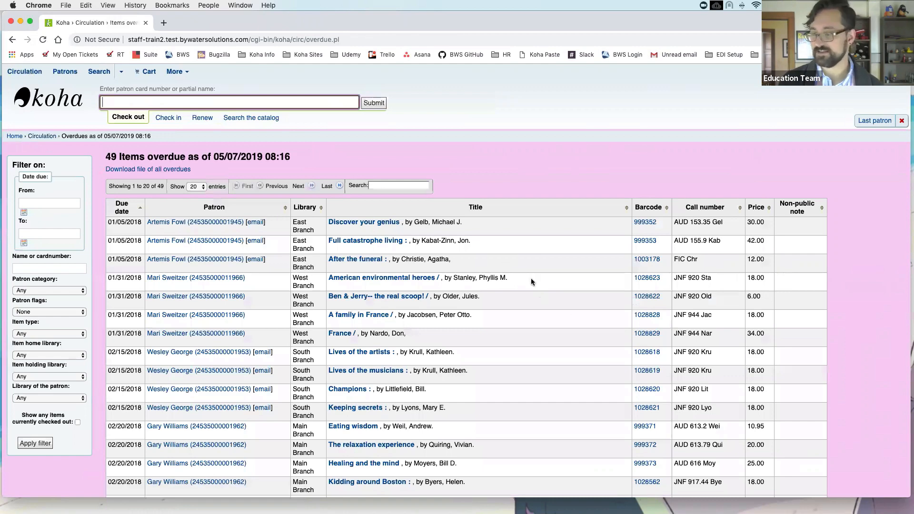
pyautogui.scroll(-3, 527, 285)
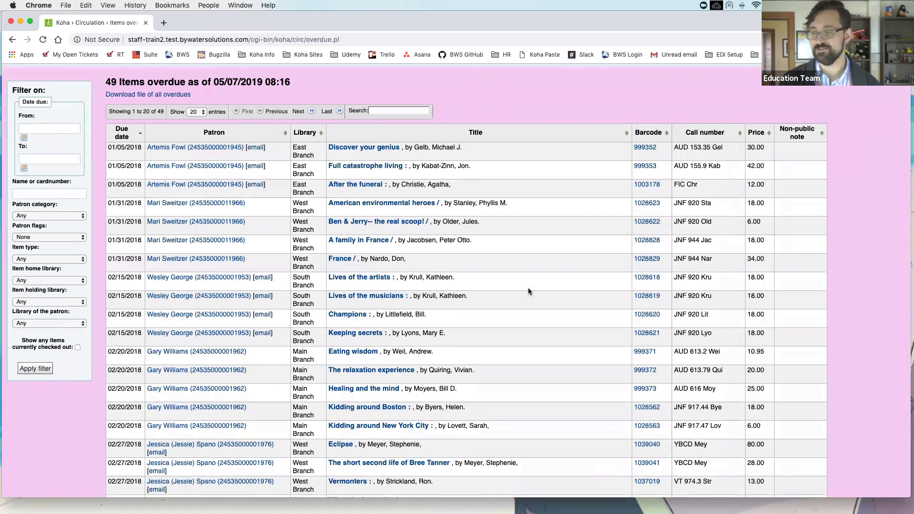
pyautogui.scroll(-1, 527, 291)
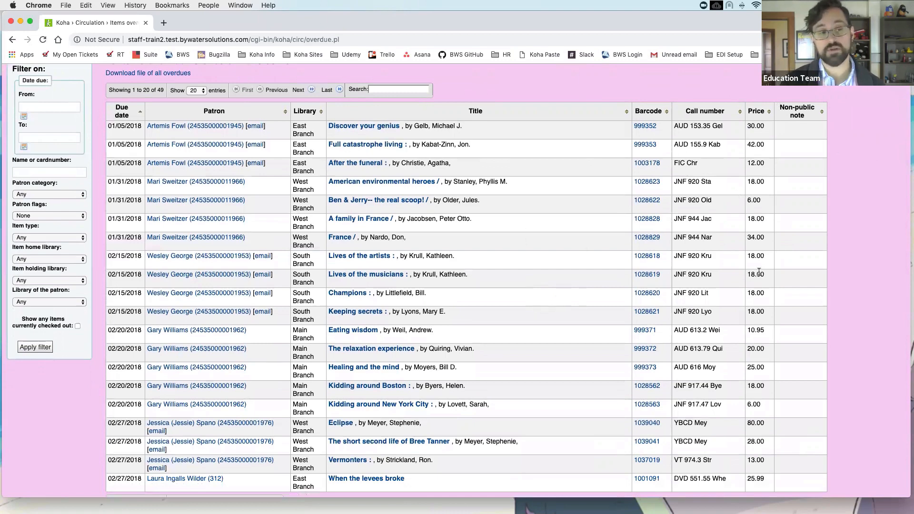
pyautogui.scroll(-2, 846, 403)
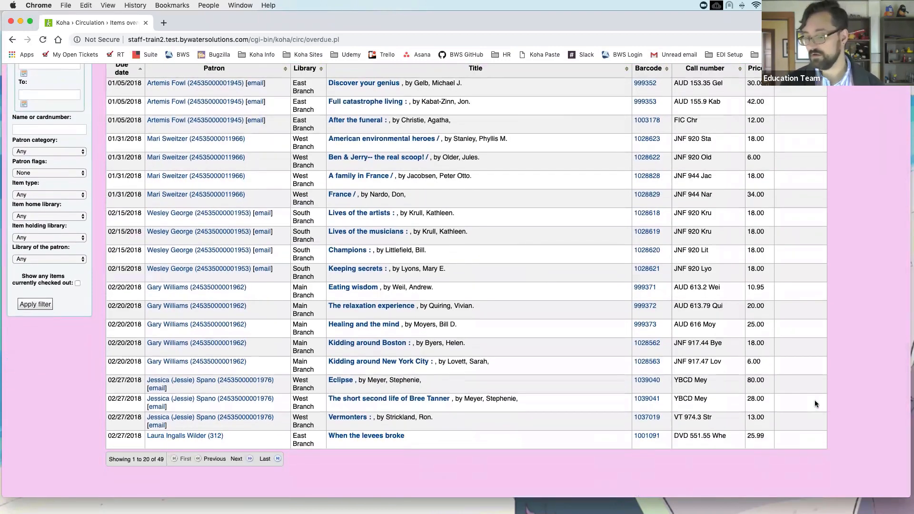
pyautogui.scroll(3, 816, 400)
pyautogui.scroll(-1, 823, 291)
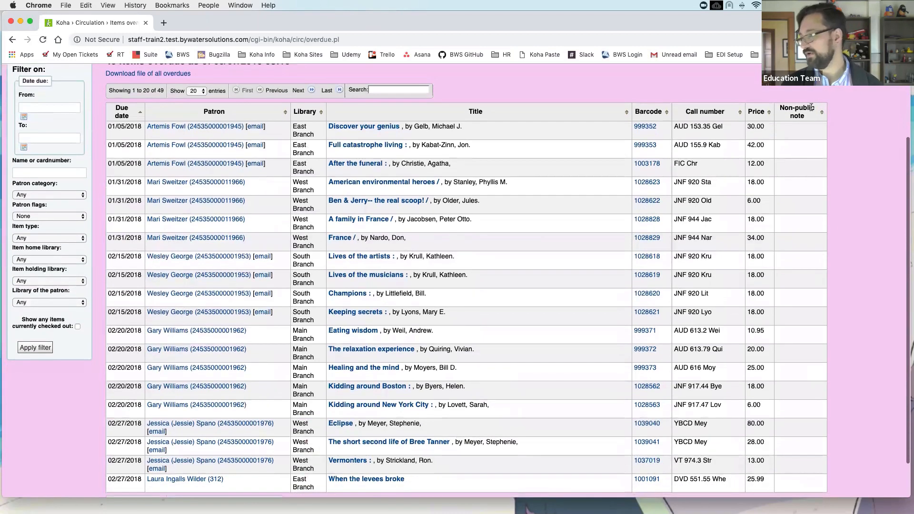
# Step: Sort the 49 overdue items by Non-public note and highlight the FUND: gift note
pyautogui.click(809, 109)
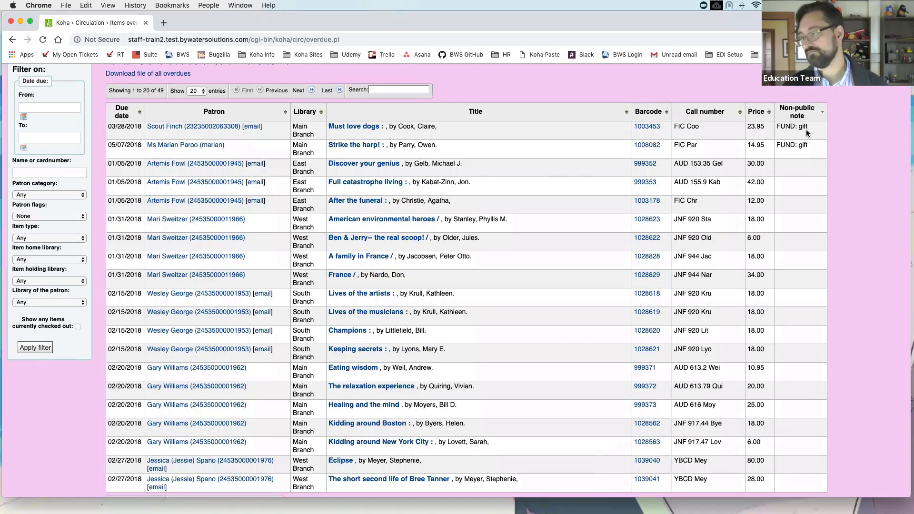
pyautogui.moveTo(782, 127); pyautogui.dragTo(809, 128)
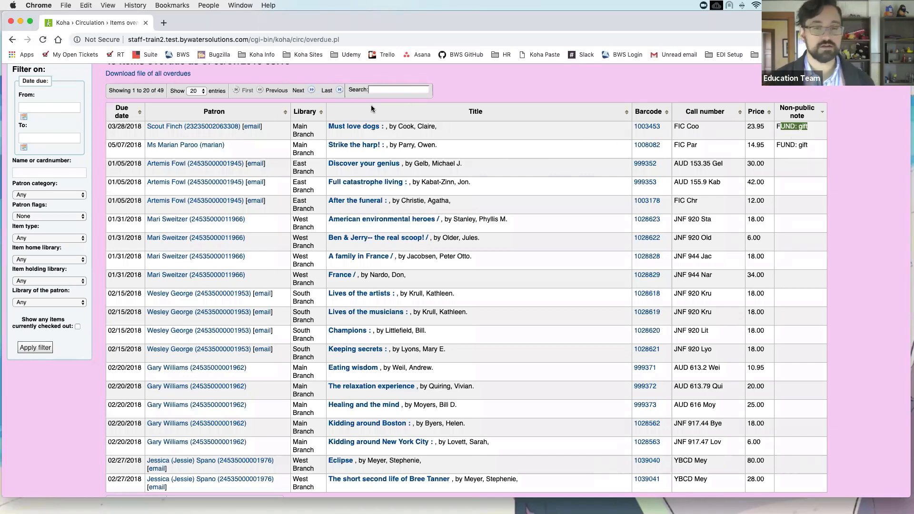
pyautogui.scroll(1, 403, 114)
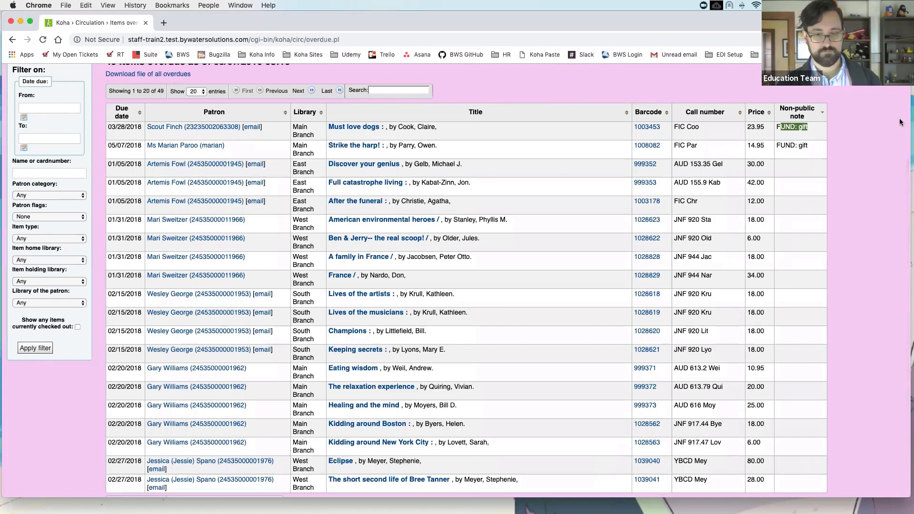
pyautogui.scroll(3, 649, 97)
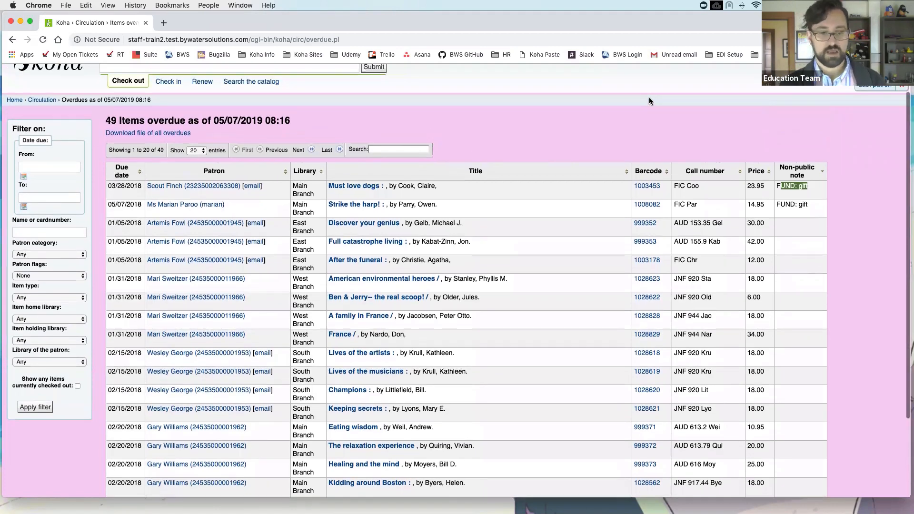
pyautogui.scroll(-1, 578, 119)
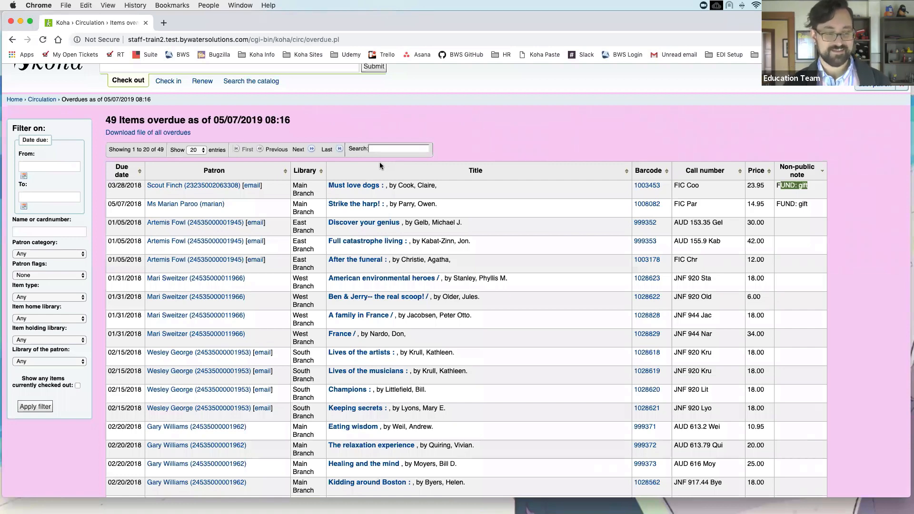
pyautogui.scroll(2, 222, 157)
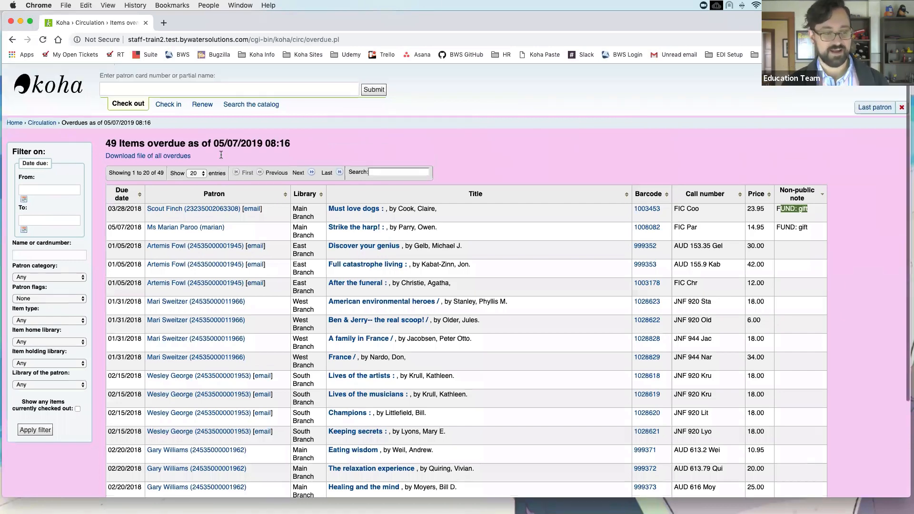
pyautogui.scroll(1, 221, 155)
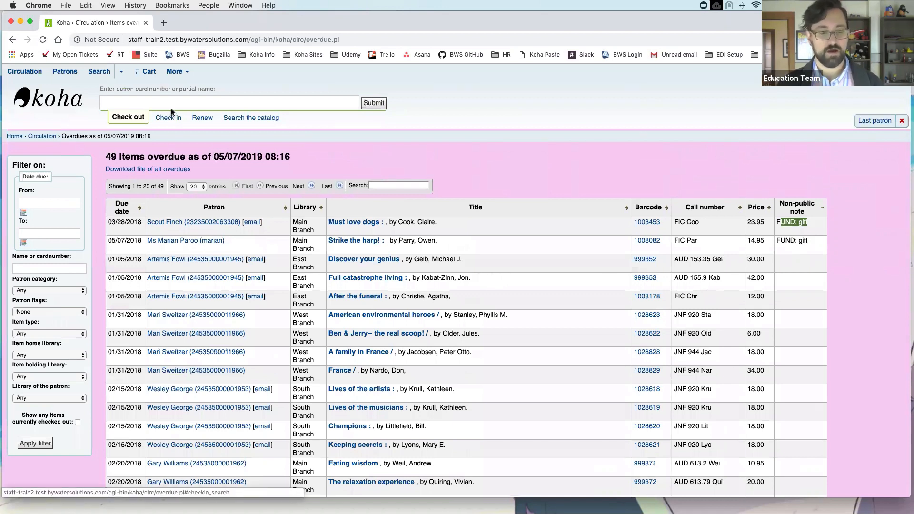
# Step: Search Administration's system preferences for 'block renewa' to list ItemsDeniedRenewal and related settings
pyautogui.click(185, 75)
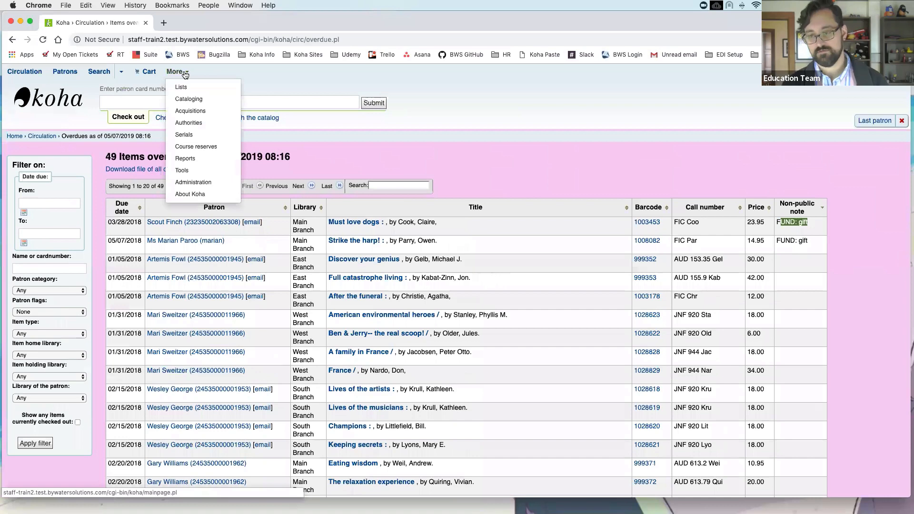
pyautogui.click(207, 176)
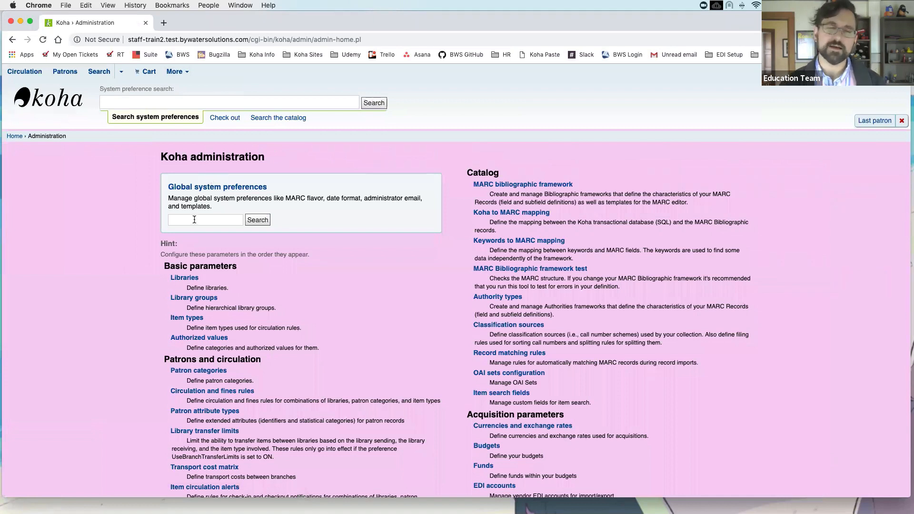
pyautogui.click(194, 220)
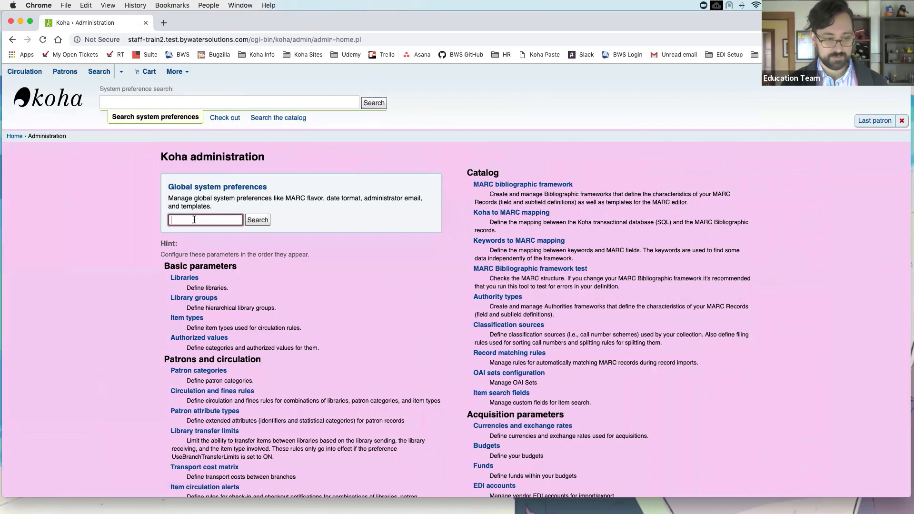
pyautogui.write('block renewa')
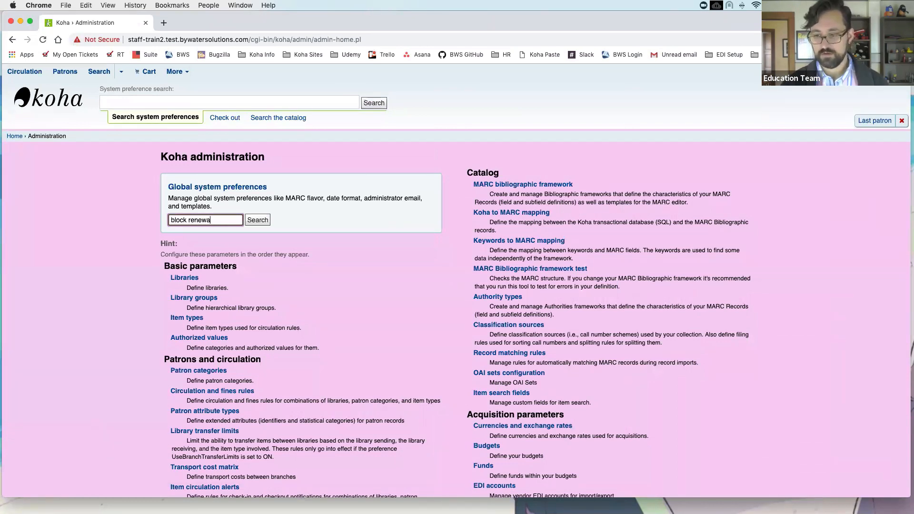
pyautogui.press('Return')
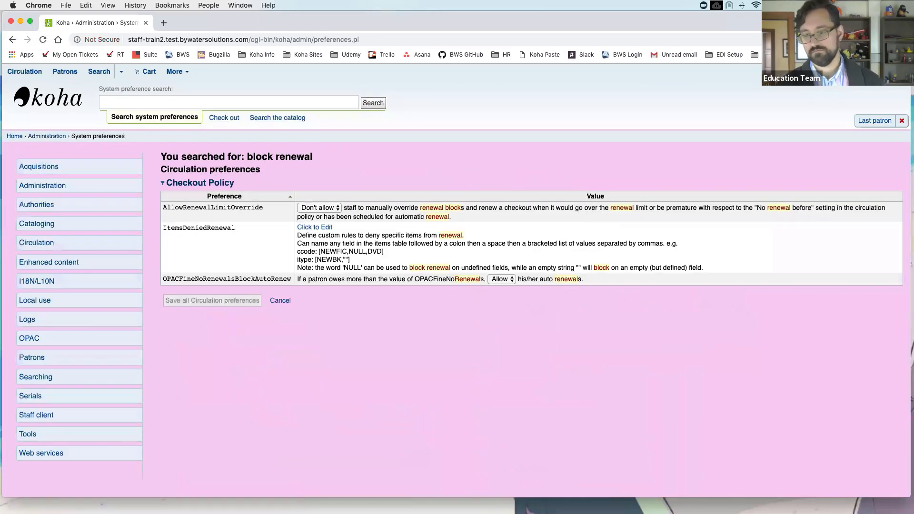
# Step: Expand ItemsDeniedRenewal to show its rule ccode: [BOARDBOOK], then switch to the Check out search
pyautogui.click(319, 229)
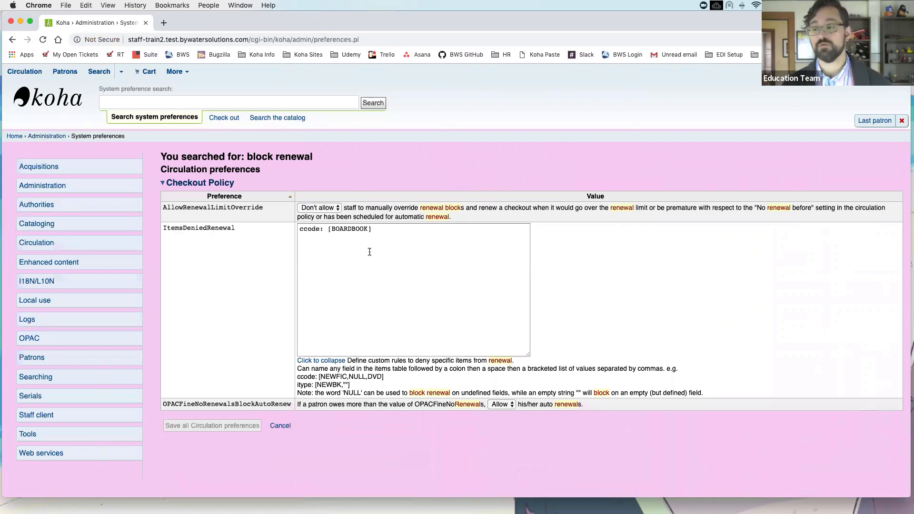
pyautogui.moveTo(302, 230); pyautogui.dragTo(320, 230)
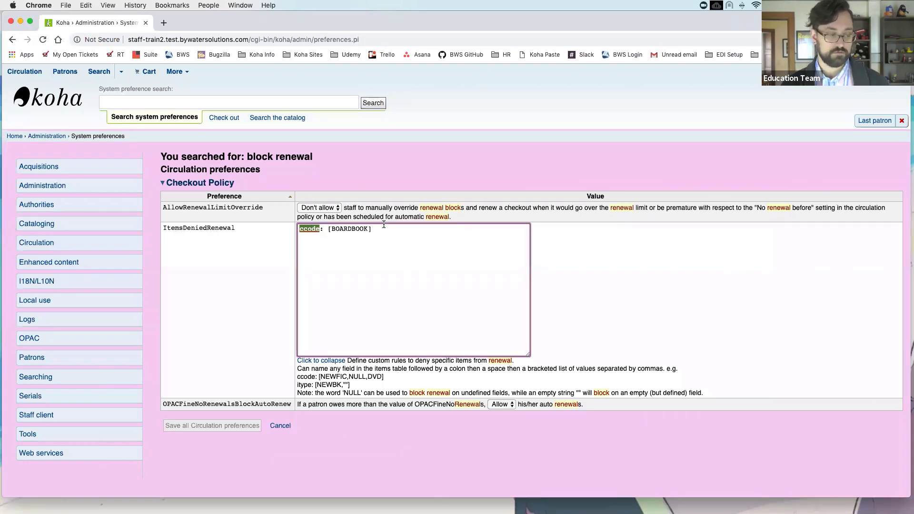
pyautogui.click(401, 293)
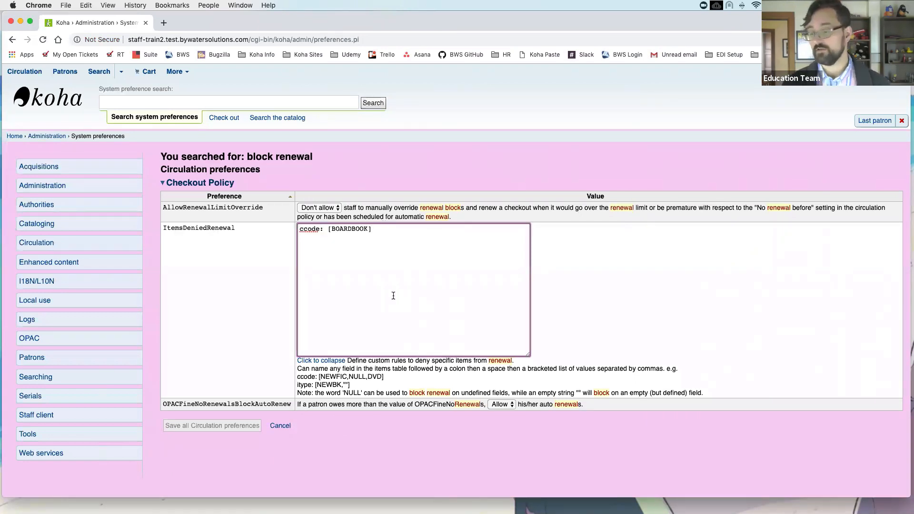
pyautogui.click(296, 379)
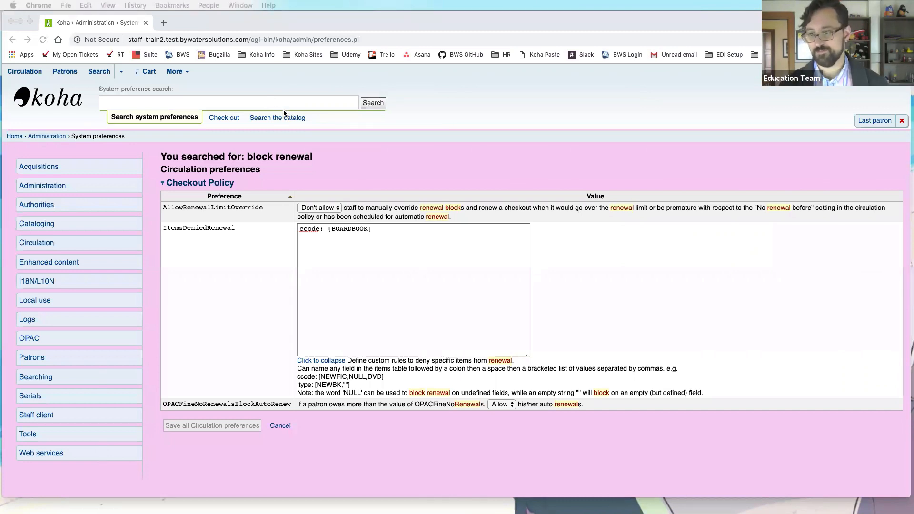
pyautogui.click(220, 118)
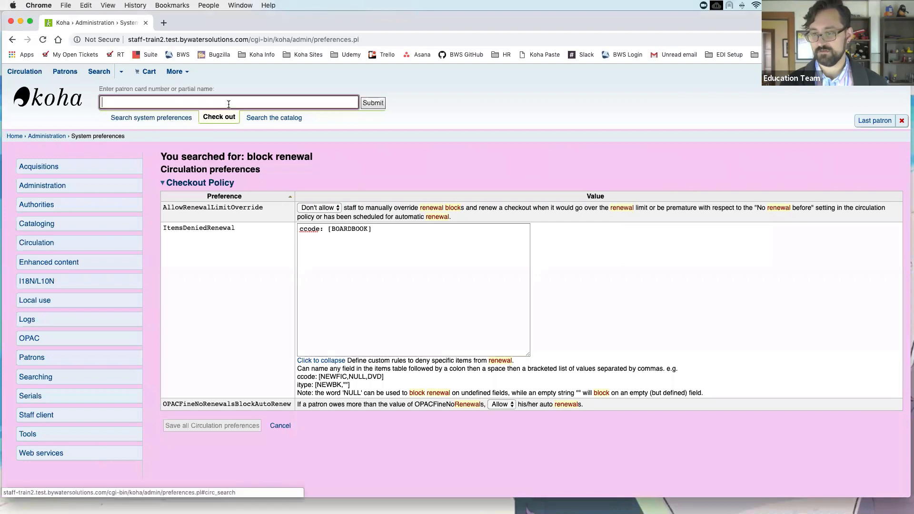
# Step: Look up the patron's checkouts, open 'Oh my oh my oh dinosaurs!' in a new tab, and note its Board Book collection
pyautogui.write('kelly')
pyautogui.press('Return')
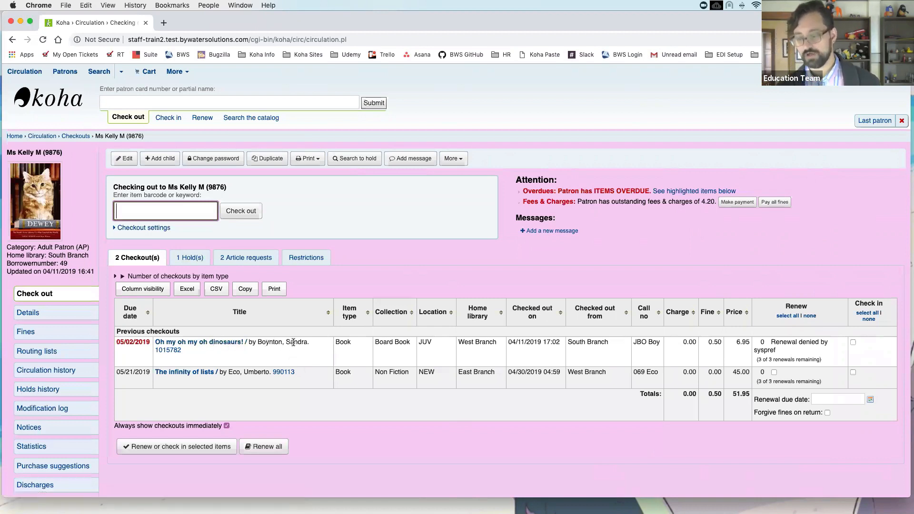
pyautogui.click(226, 342)
pyautogui.rightClick(226, 342)
pyautogui.click(243, 347)
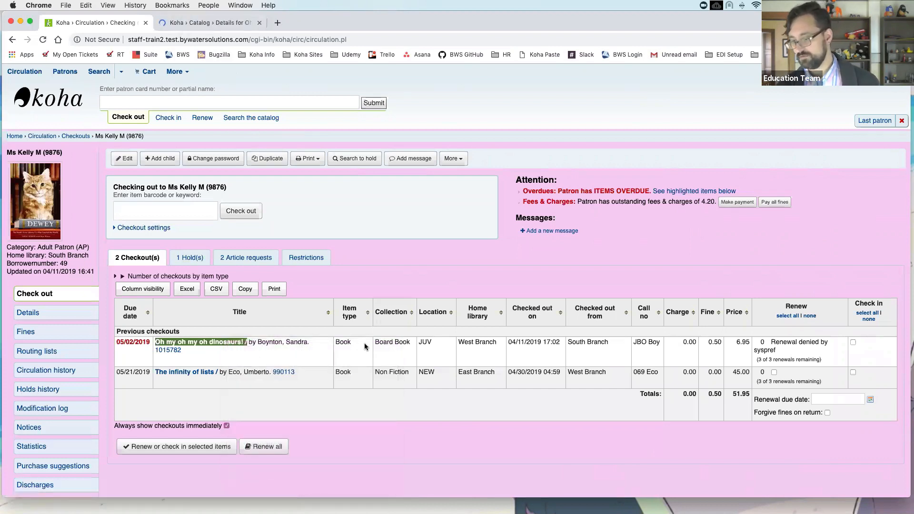
pyautogui.doubleClick(339, 342)
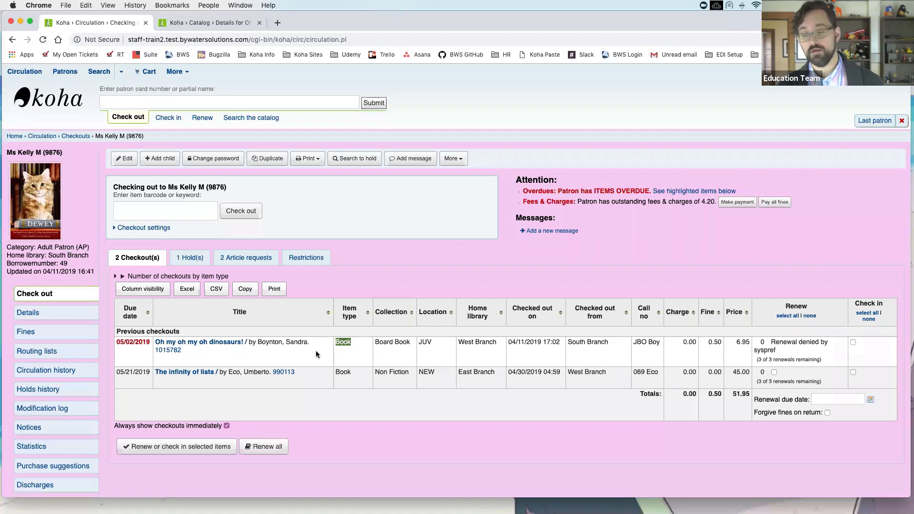
pyautogui.doubleClick(396, 342)
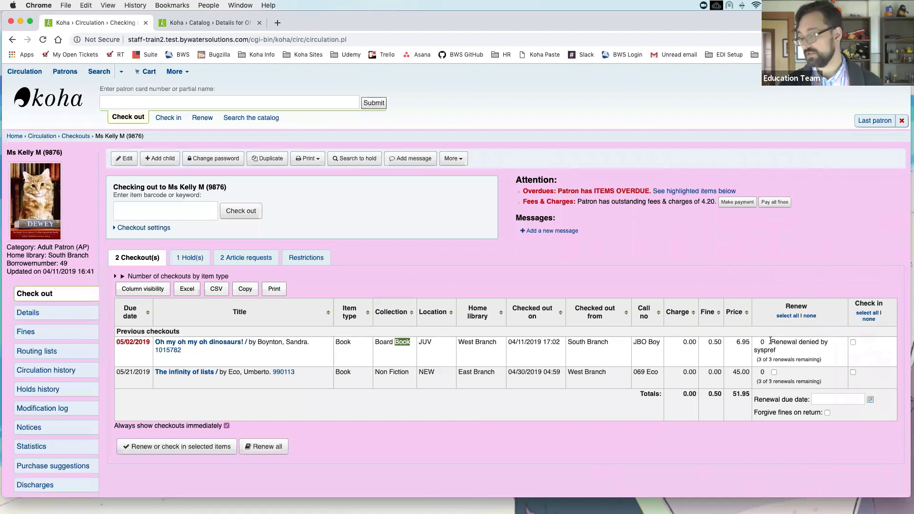
pyautogui.click(781, 353)
pyautogui.moveTo(759, 360); pyautogui.dragTo(825, 361)
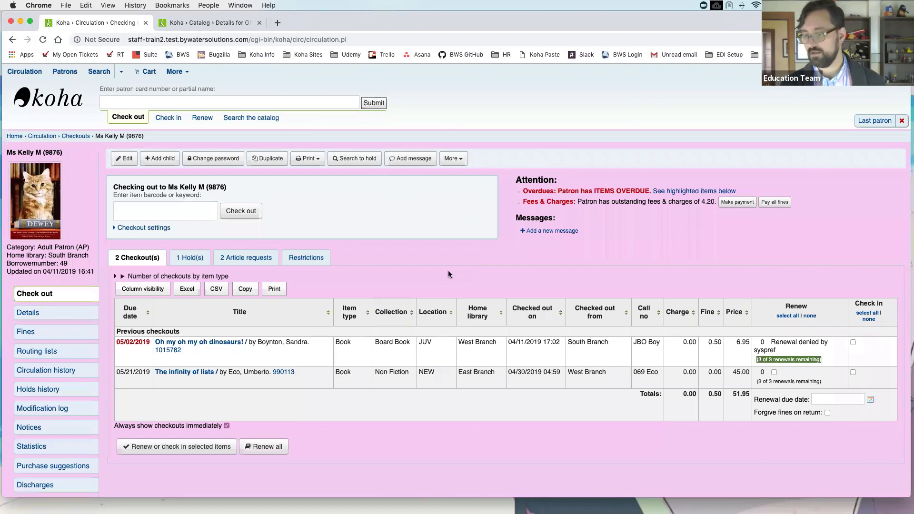
pyautogui.scroll(-1, 434, 269)
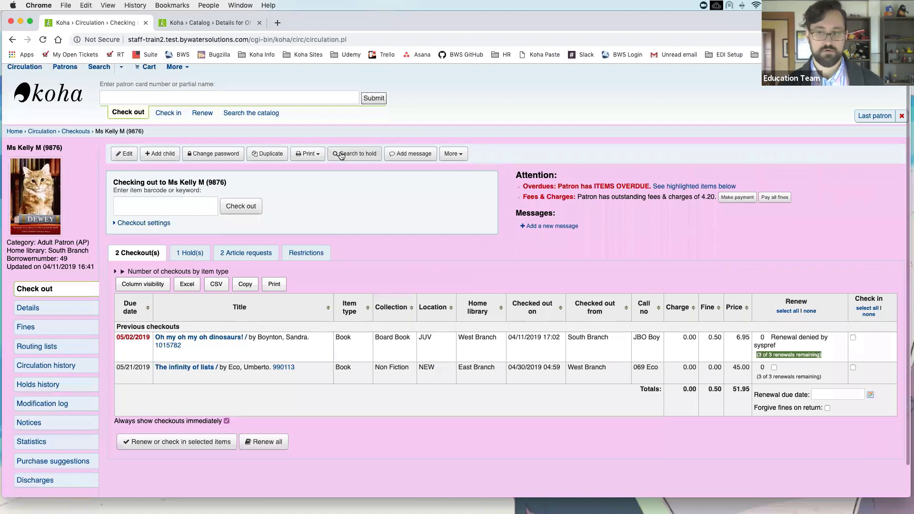
# Step: Look over the libraries list in Administration, then return to the 'Oh my oh my oh dinosaurs!' details
pyautogui.click(185, 66)
pyautogui.click(218, 178)
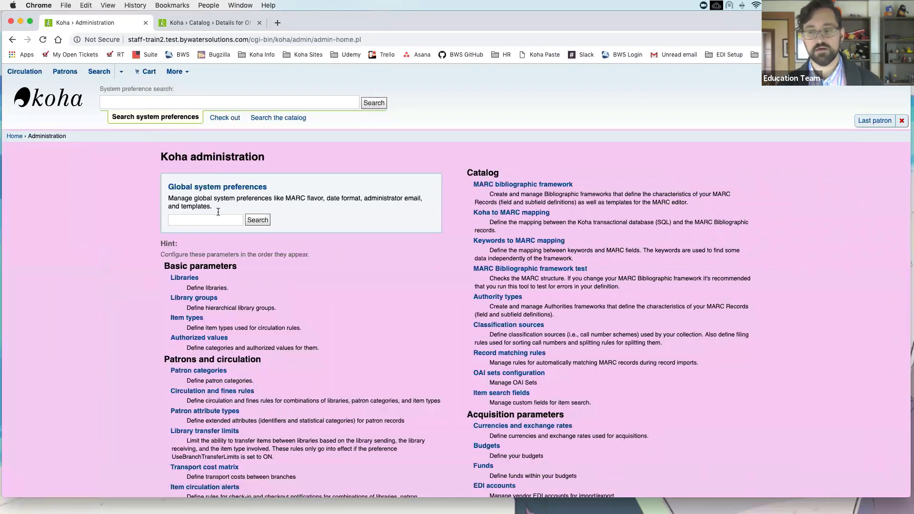
pyautogui.click(194, 279)
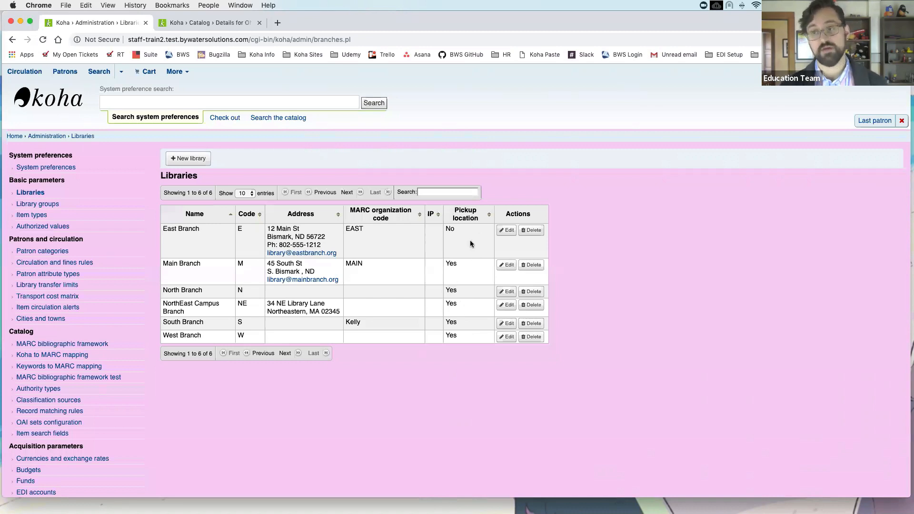
pyautogui.click(201, 23)
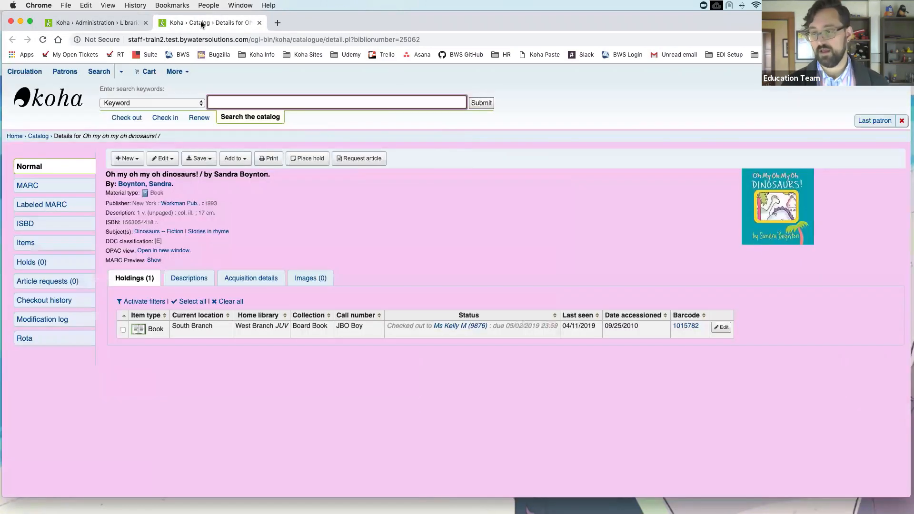
pyautogui.click(323, 162)
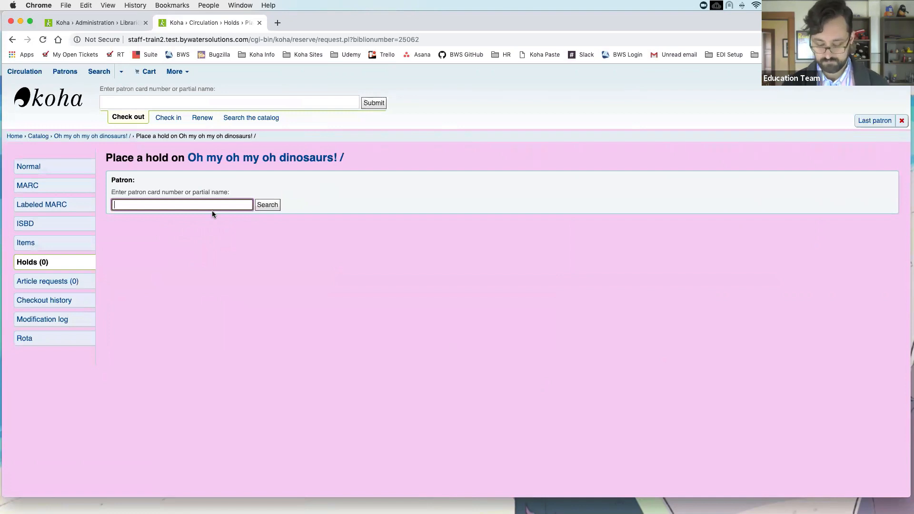
pyautogui.write('laura')
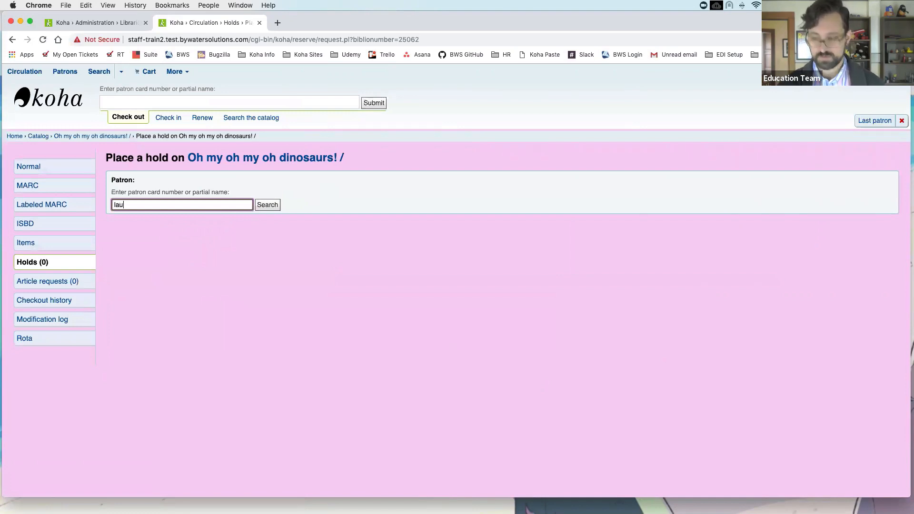
pyautogui.click(217, 217)
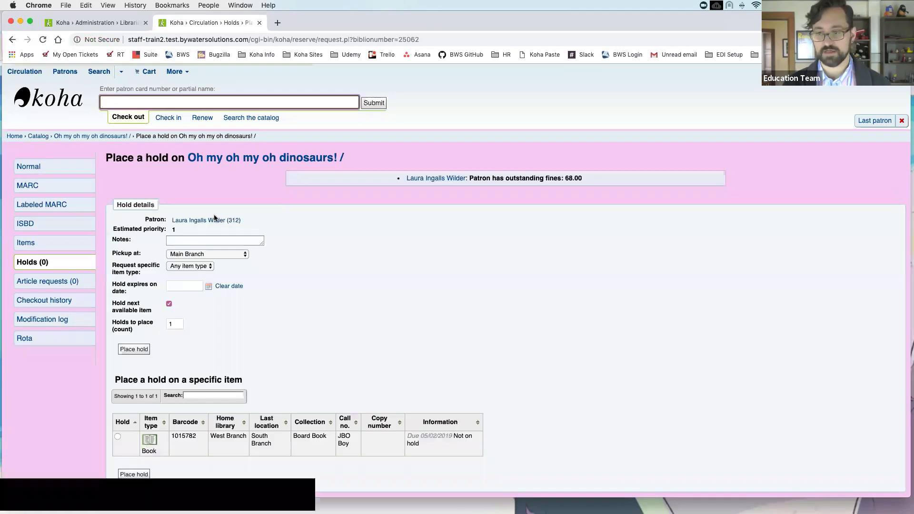
pyautogui.scroll(-1, 318, 274)
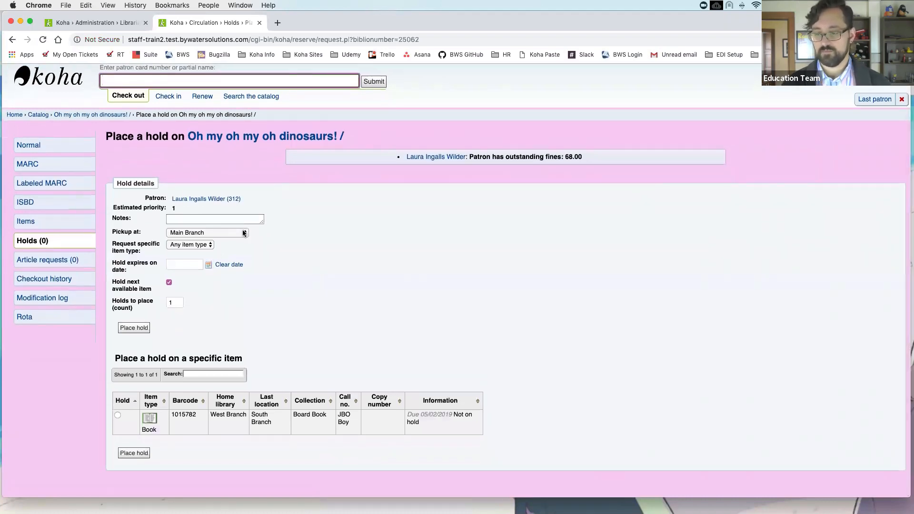
pyautogui.click(244, 233)
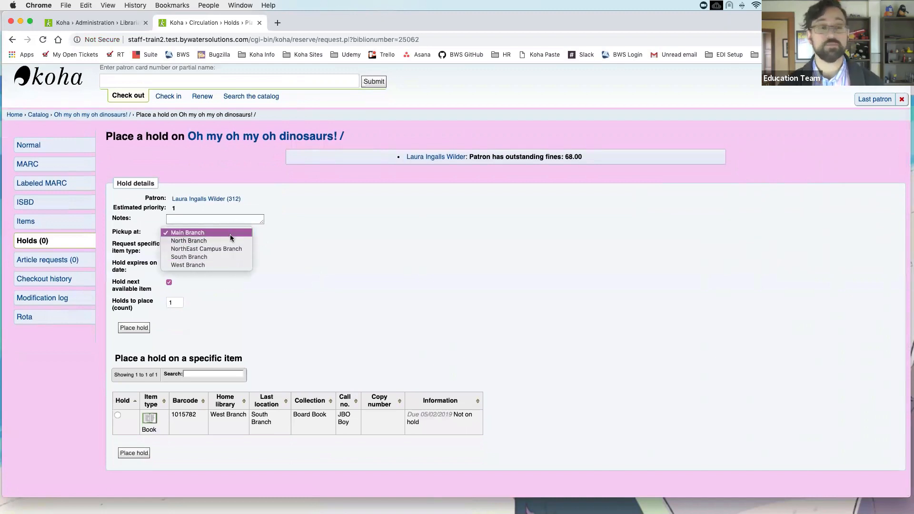
pyautogui.click(315, 229)
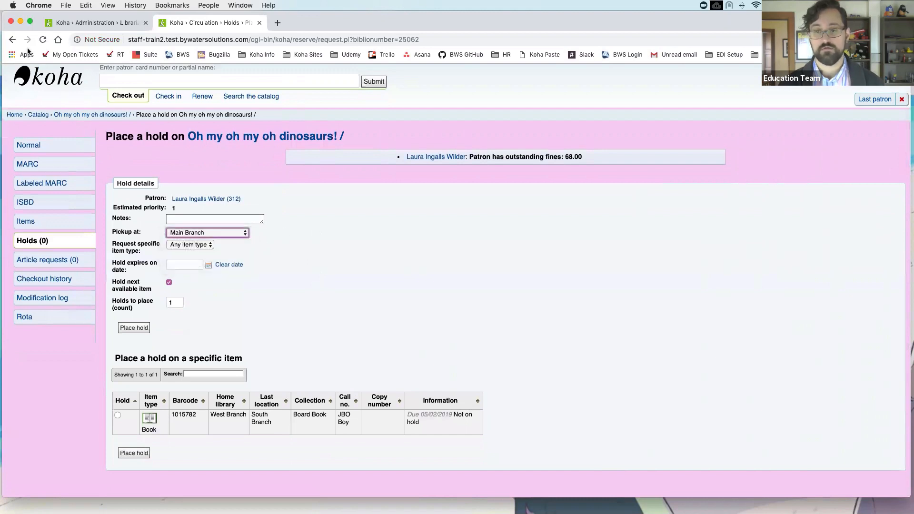
pyautogui.click(13, 41)
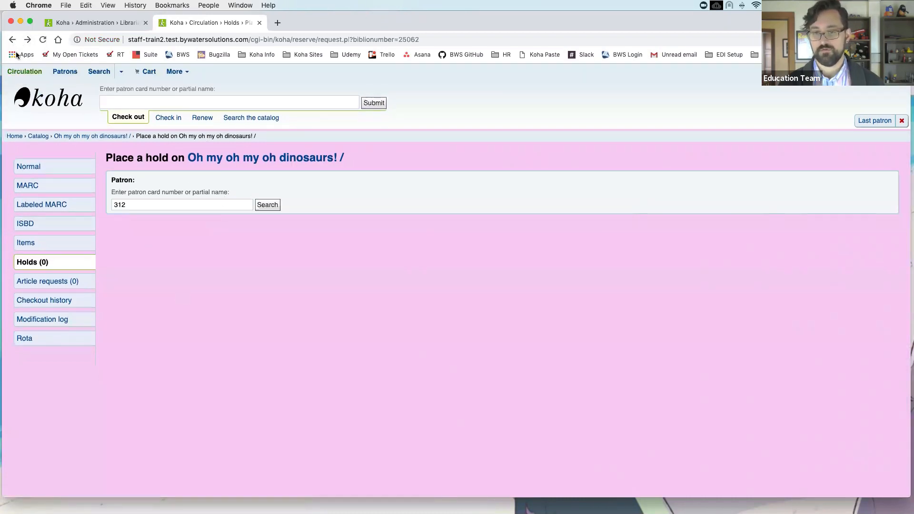
pyautogui.click(13, 41)
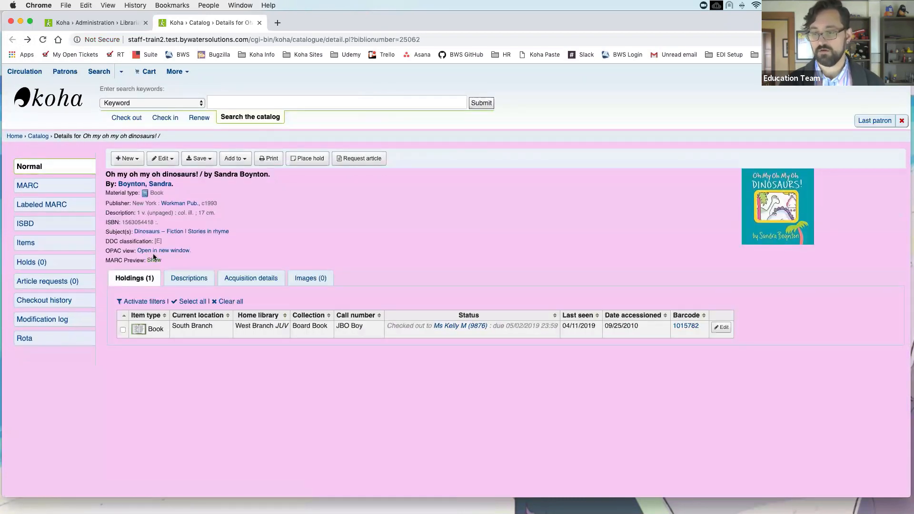
# Step: Open the dinosaur book in the OPAC and log in; the hold is refused for 39.96 fines
pyautogui.click(160, 251)
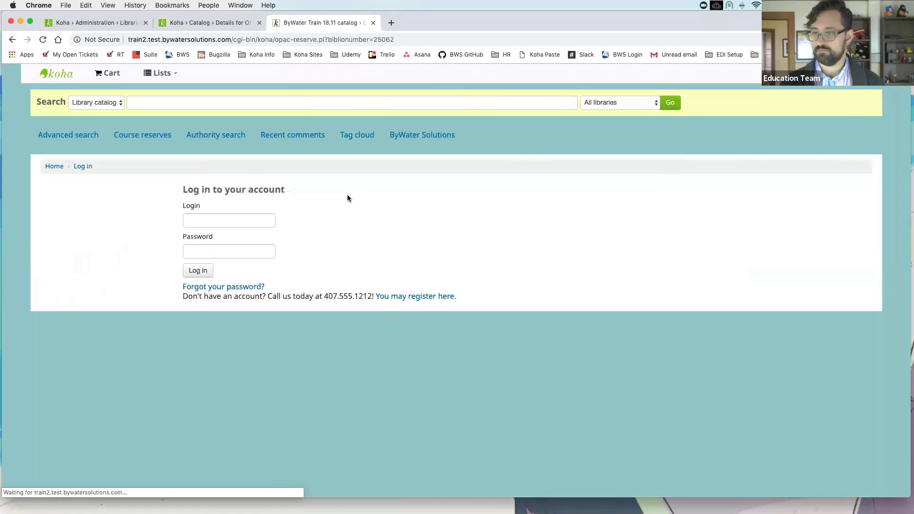
pyautogui.click(197, 272)
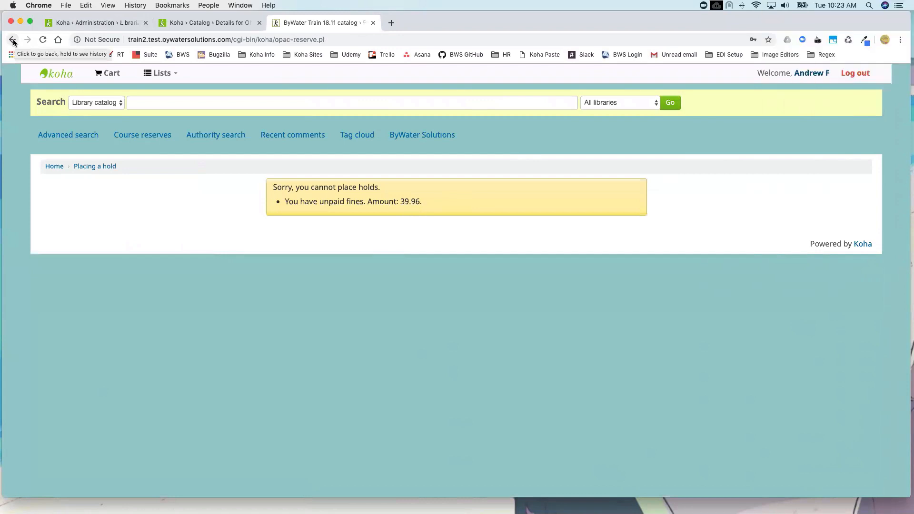
# Step: Resubmit the OPAC hold request, review its pick up location choices, then close the OPAC tab
pyautogui.click(40, 43)
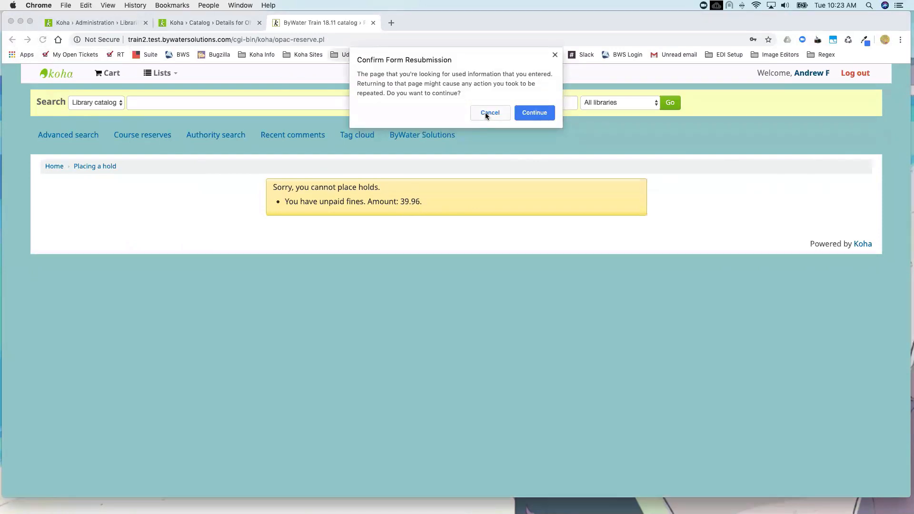
pyautogui.click(490, 113)
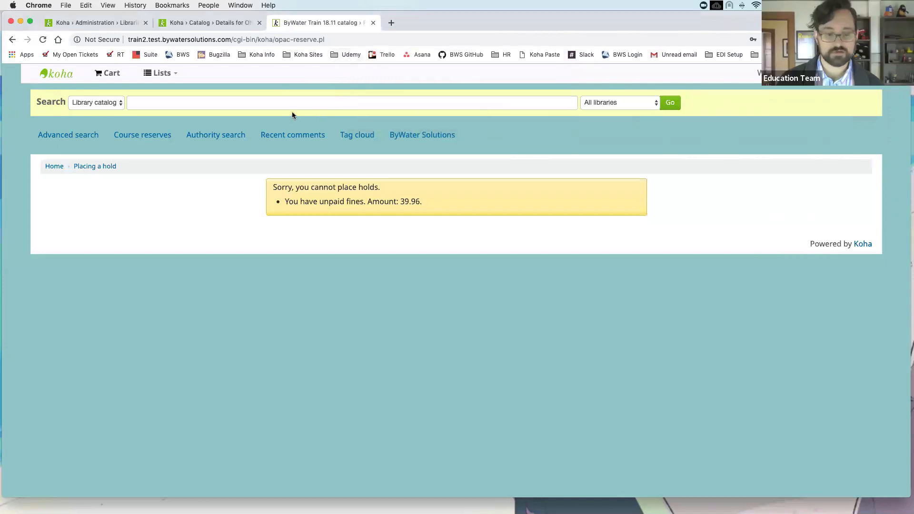
pyautogui.click(44, 42)
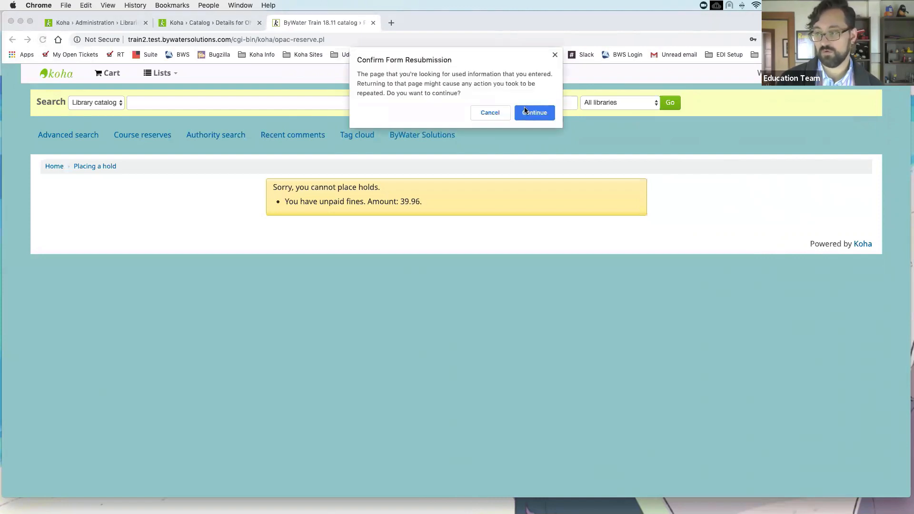
pyautogui.click(534, 113)
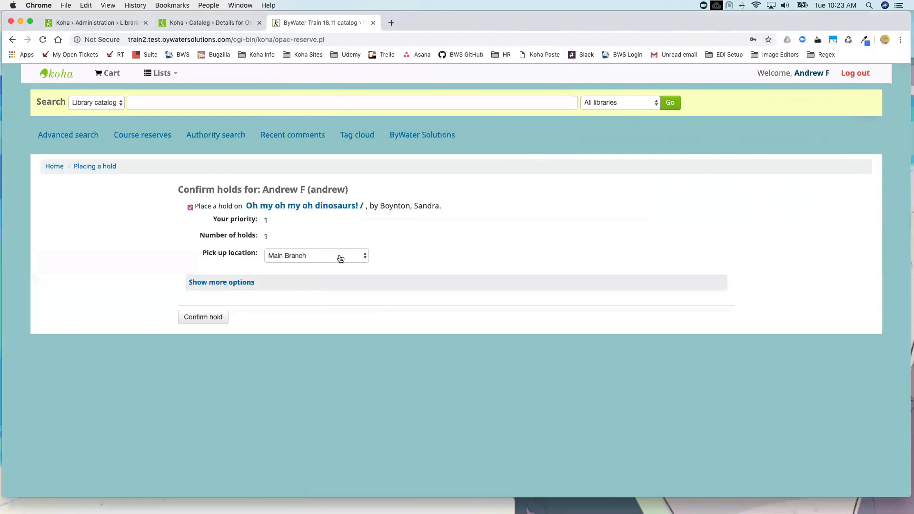
pyautogui.click(341, 257)
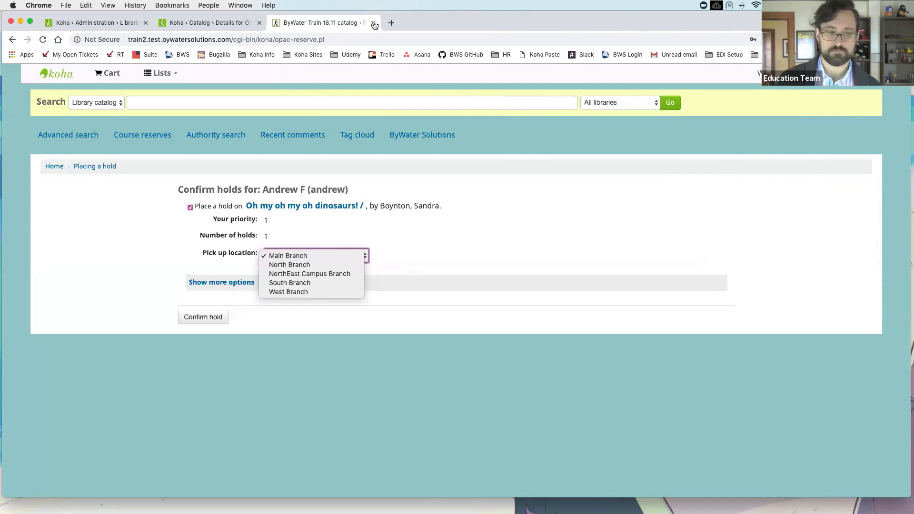
pyautogui.click(374, 25)
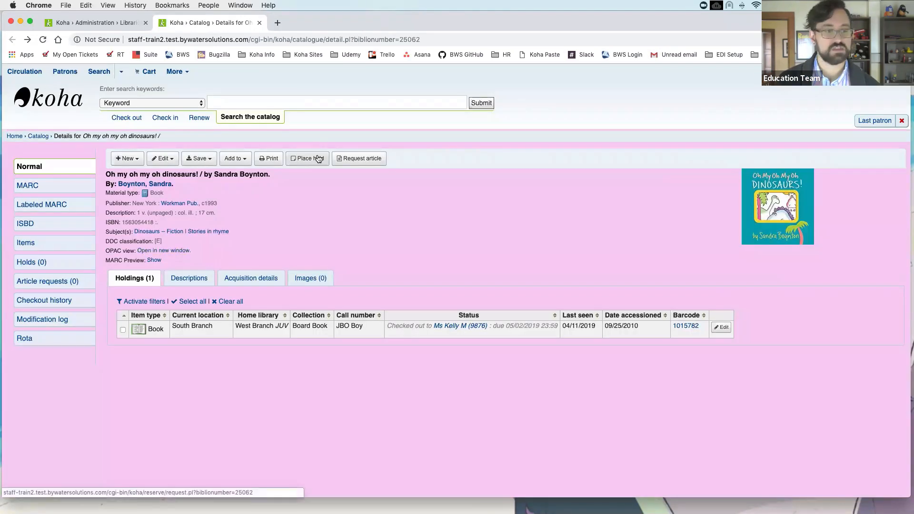
# Step: Go to the Koha administration page through the More menu
pyautogui.click(184, 72)
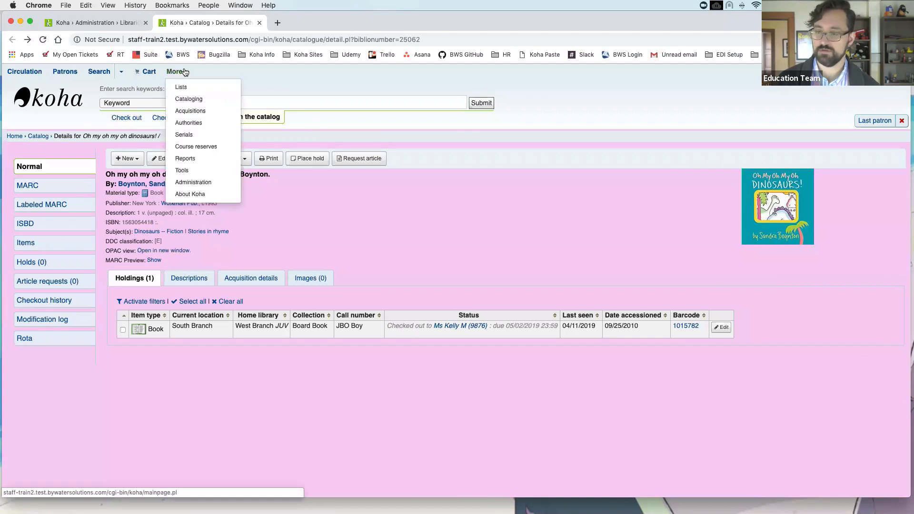
pyautogui.click(195, 187)
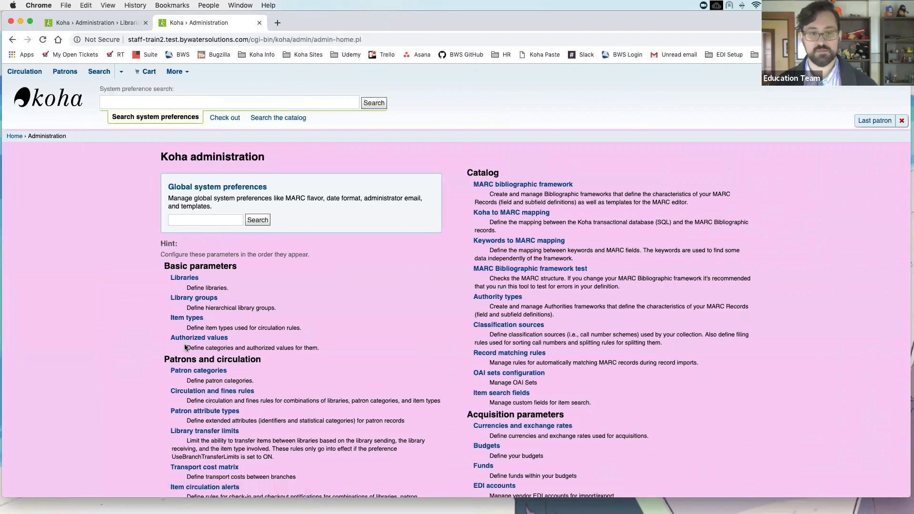
# Step: Open Circulation and fines rules and scroll to the Holds allowed total and daily columns
pyautogui.click(225, 391)
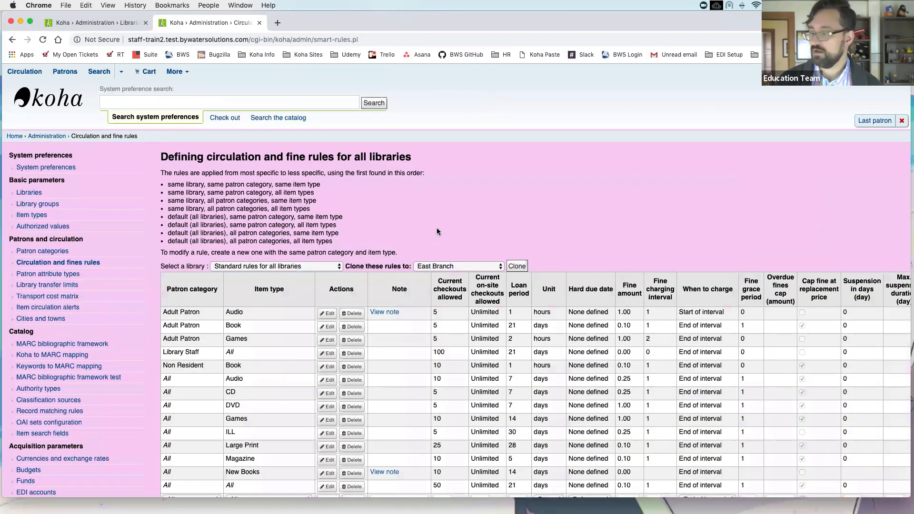
pyautogui.scroll(-3, 436, 228)
pyautogui.scroll(-1, 440, 227)
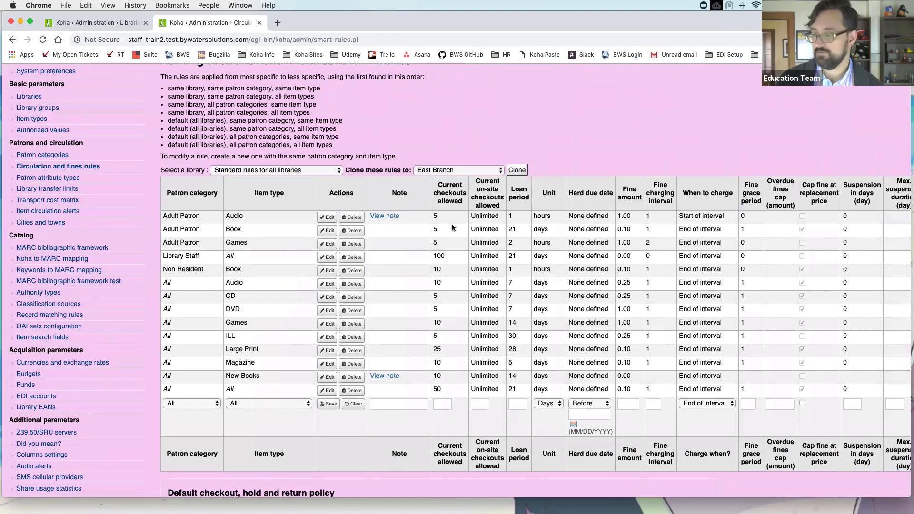
pyautogui.hscroll(8, 456, 224)
pyautogui.hscroll(15, 458, 224)
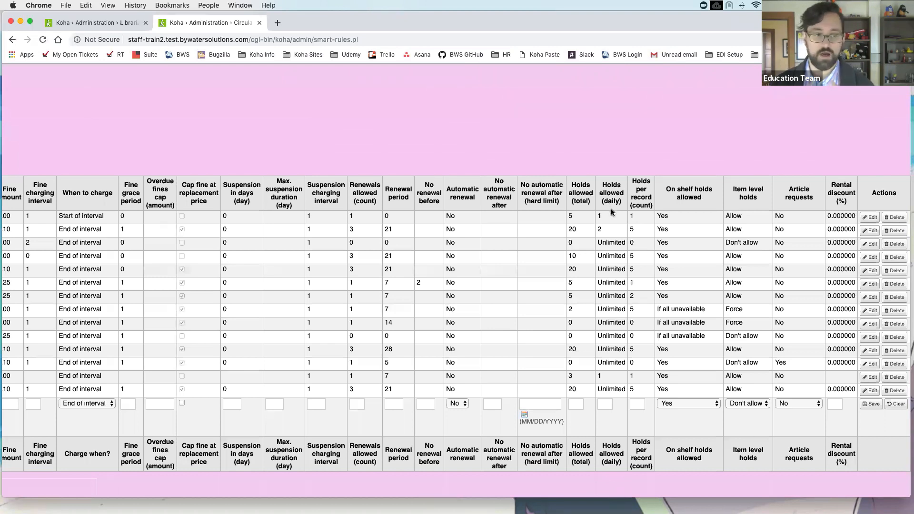
pyautogui.scroll(-1, 614, 210)
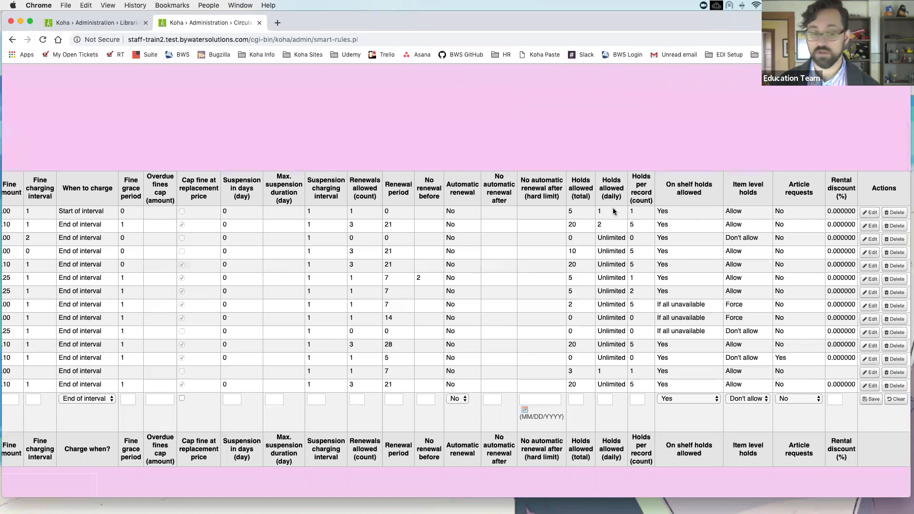
pyautogui.hscroll(-1, 614, 210)
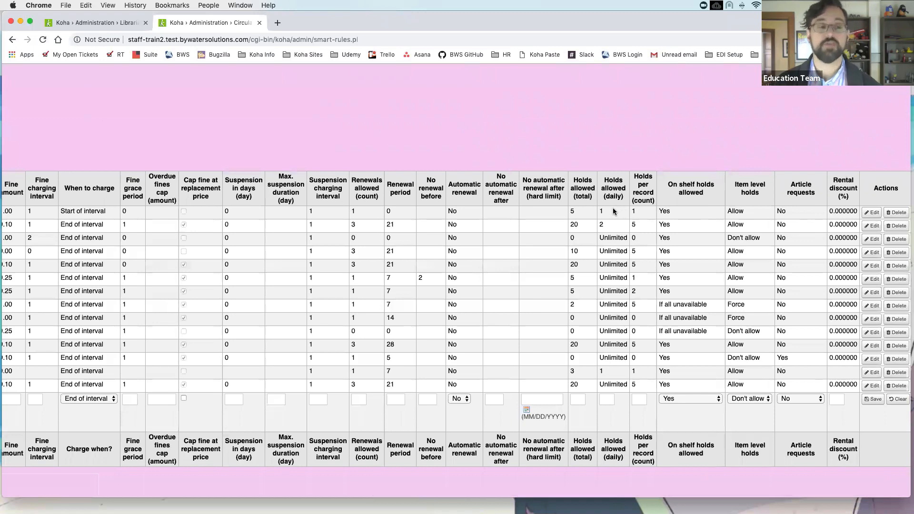
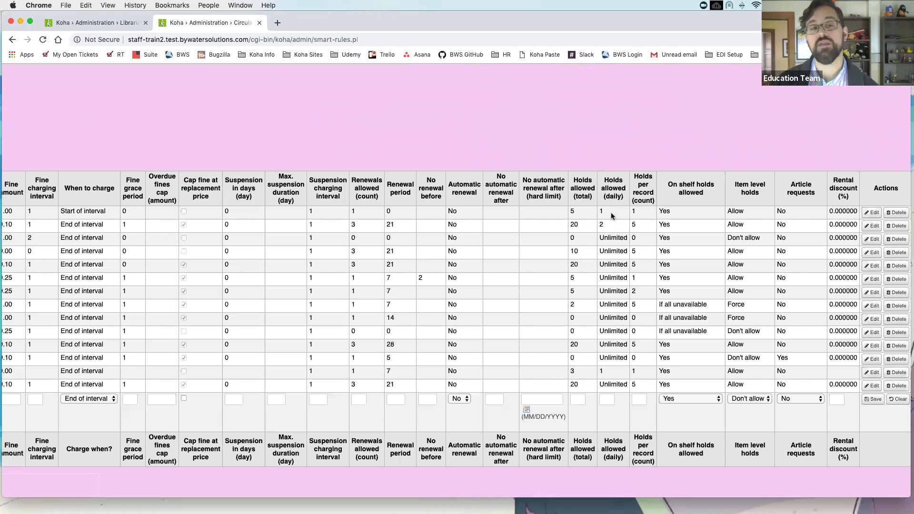
# Step: Highlight the total holds allowed value of 10 and the Unlimited daily holds value in the circulation rules
pyautogui.scroll(-1, 613, 217)
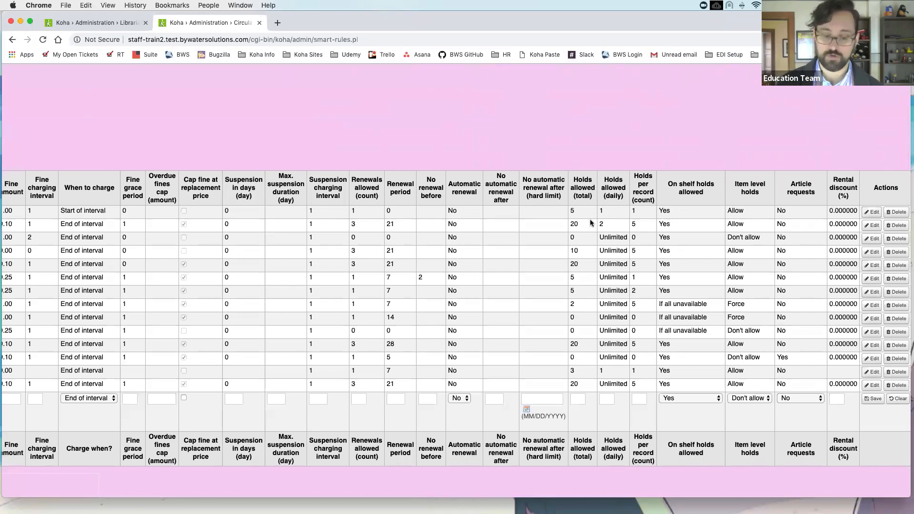
pyautogui.scroll(-2, 590, 223)
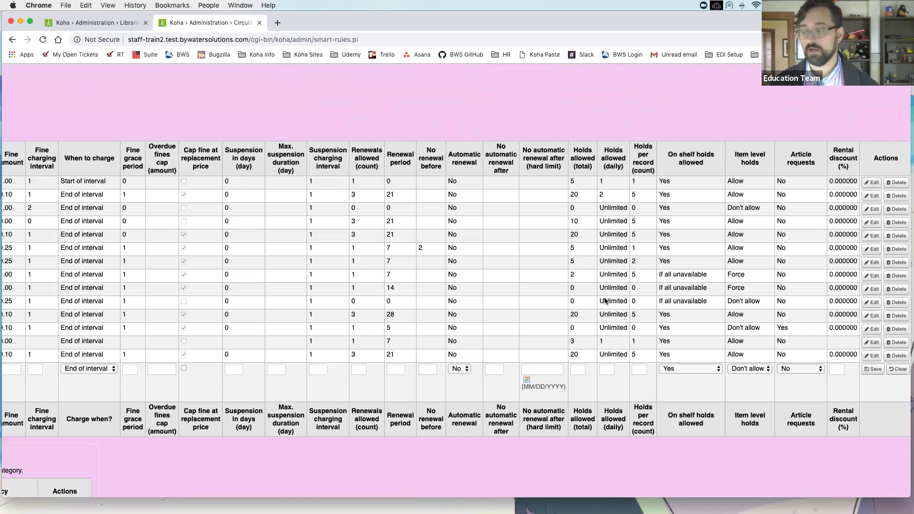
pyautogui.scroll(-1, 607, 288)
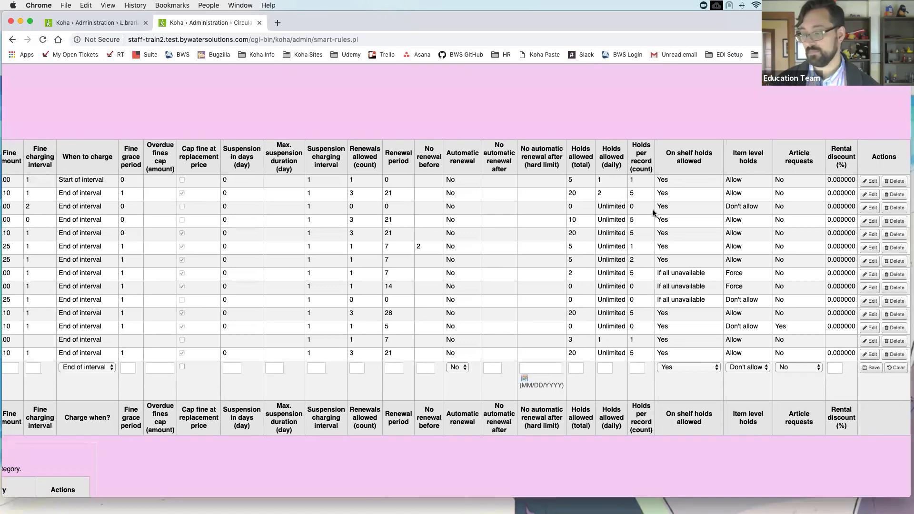
pyautogui.moveTo(578, 220); pyautogui.dragTo(565, 223)
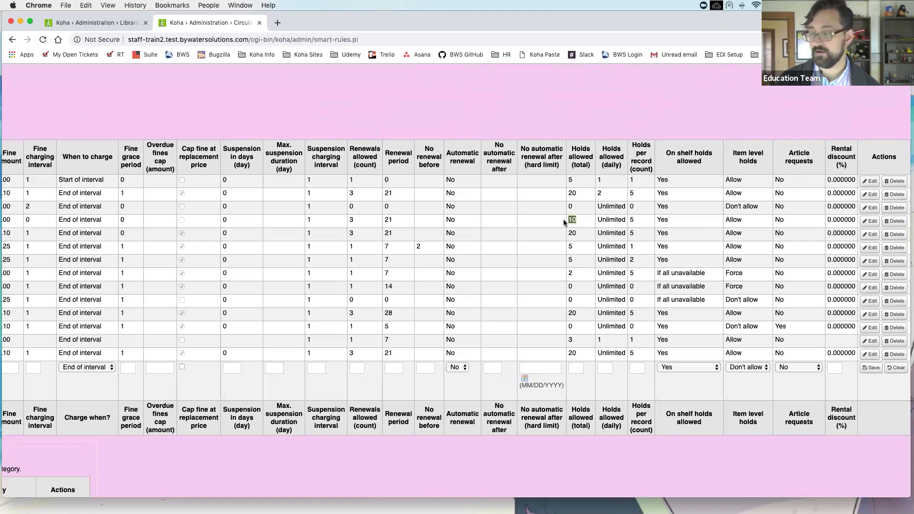
pyautogui.doubleClick(606, 220)
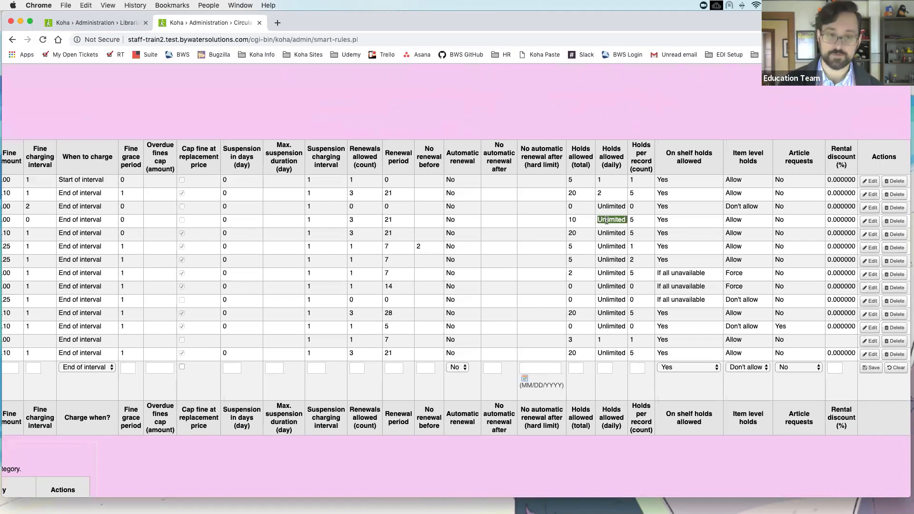
pyautogui.doubleClick(573, 220)
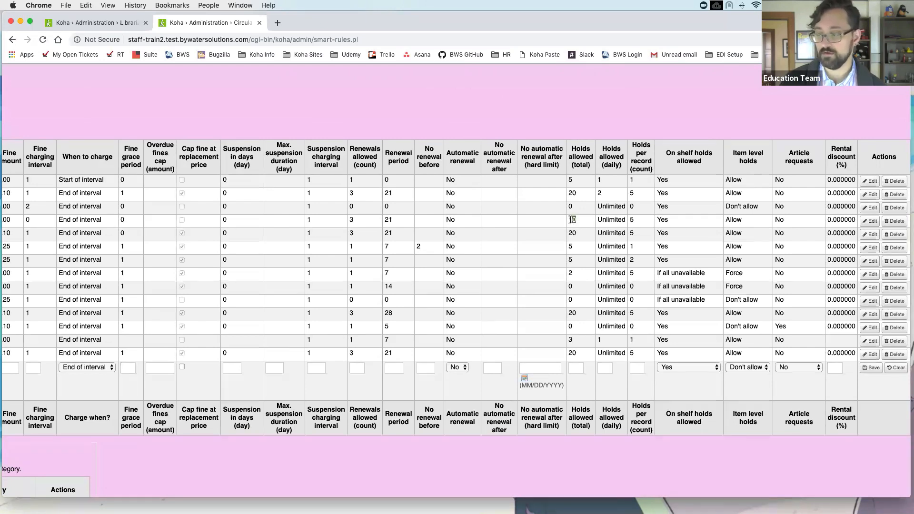
pyautogui.doubleClick(613, 219)
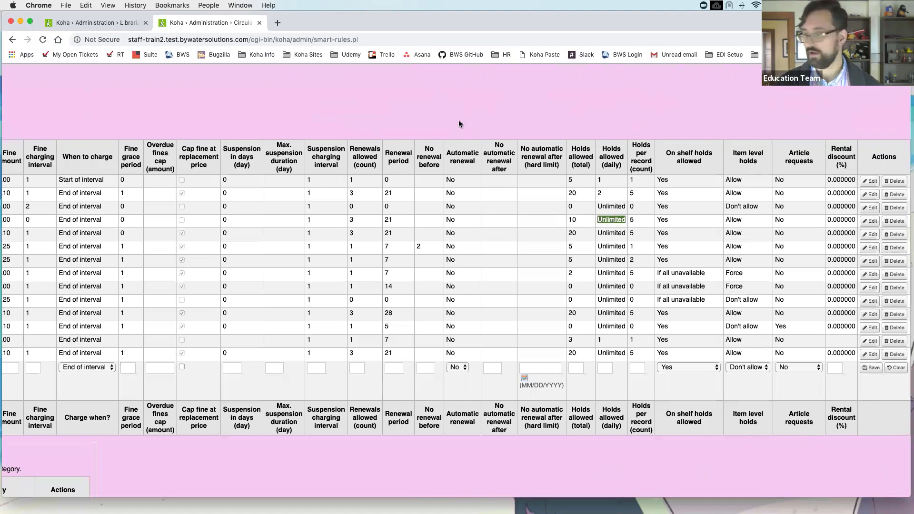
# Step: Search the catalog for sn:52430 to open the Anne of Green Gables sound recording
pyautogui.scroll(2, 297, 114)
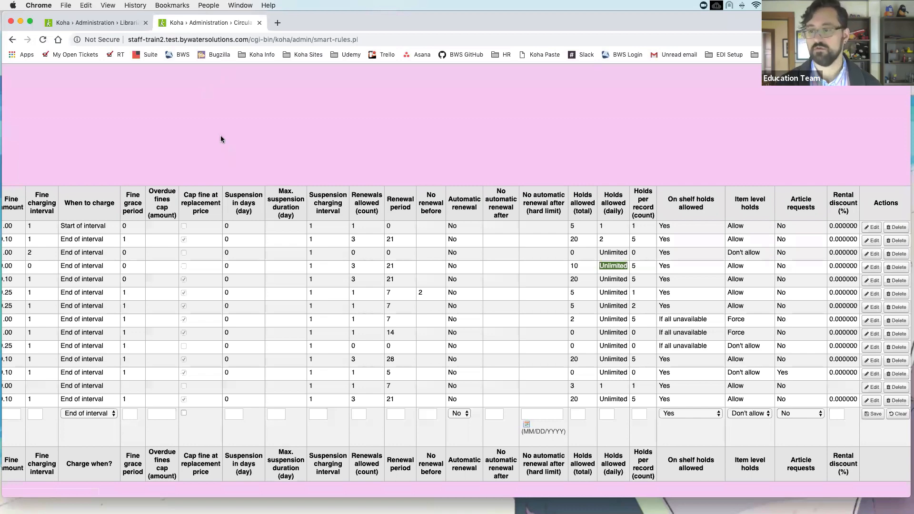
pyautogui.hscroll(-10, 221, 138)
pyautogui.scroll(2, 191, 133)
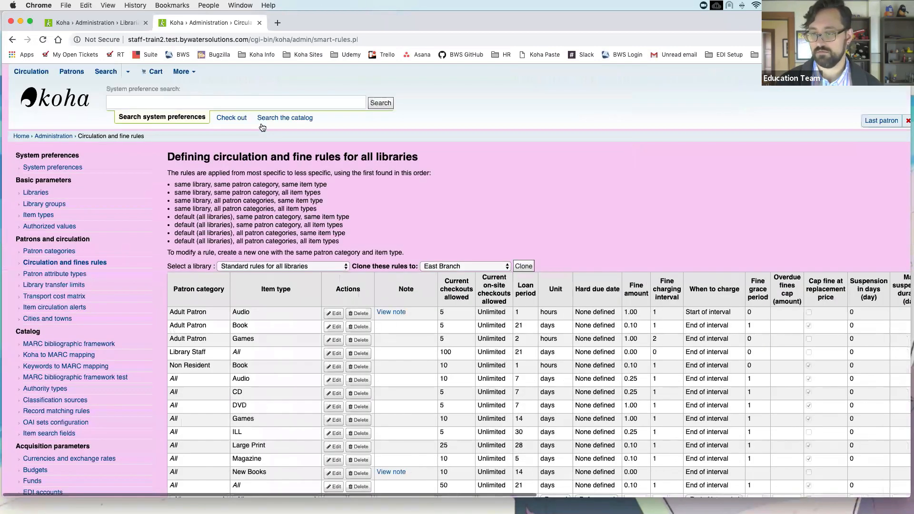
pyautogui.hscroll(-1, 262, 127)
pyautogui.click(263, 124)
pyautogui.write('sn:52430')
pyautogui.press('Return')
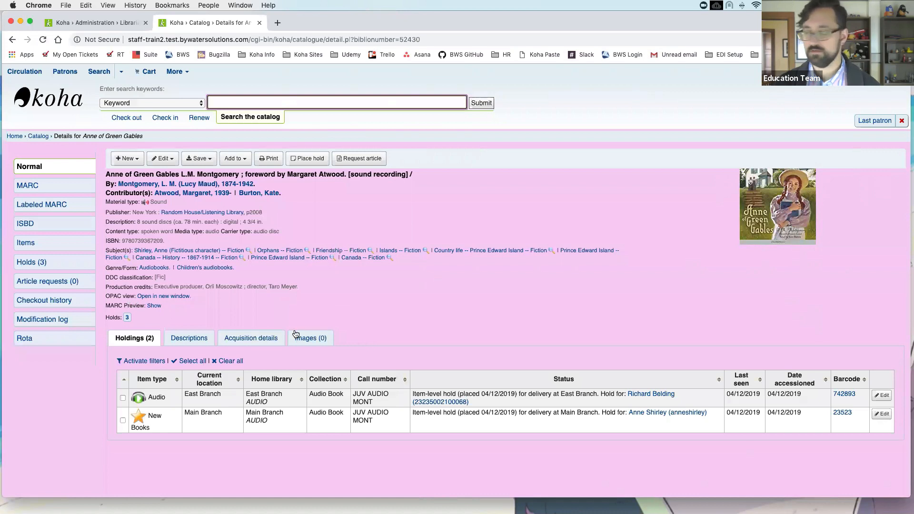
# Step: Open the Holds count link showing three holds on Anne of Green Gables, returning via Back and Forward
pyautogui.click(127, 319)
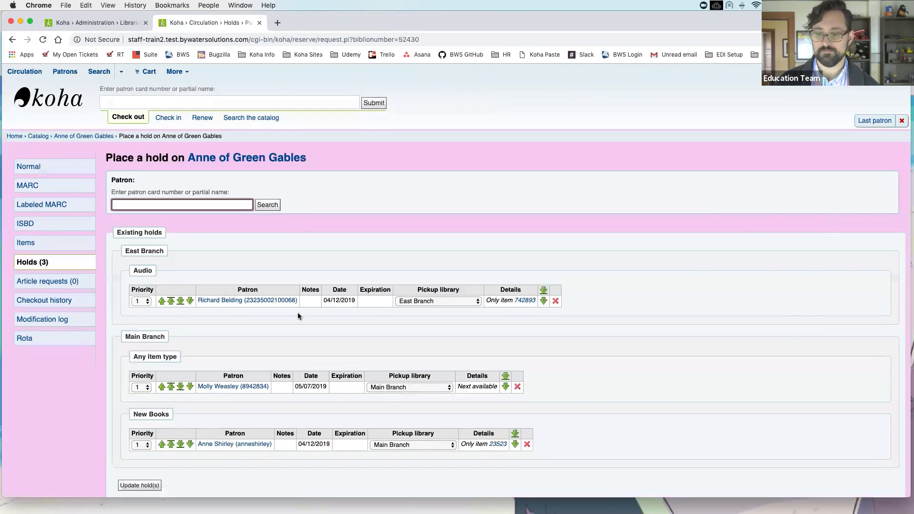
pyautogui.scroll(-2, 359, 325)
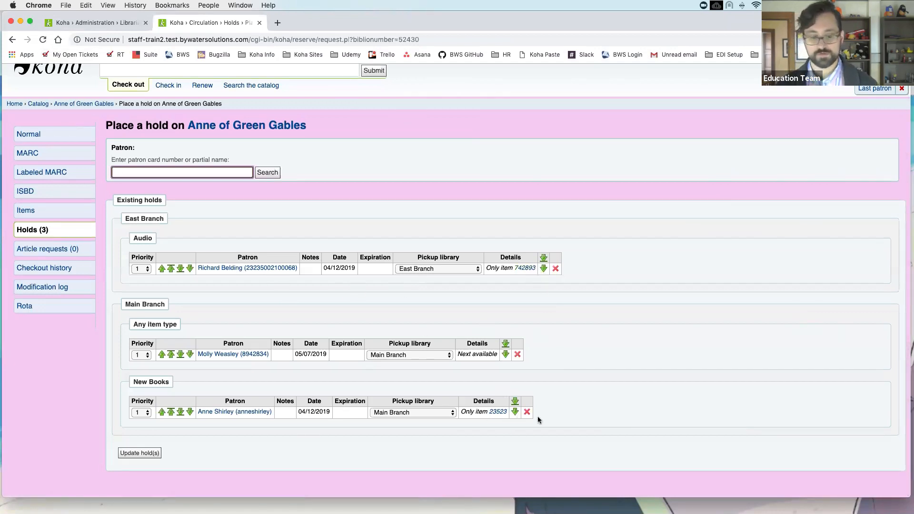
pyautogui.click(11, 40)
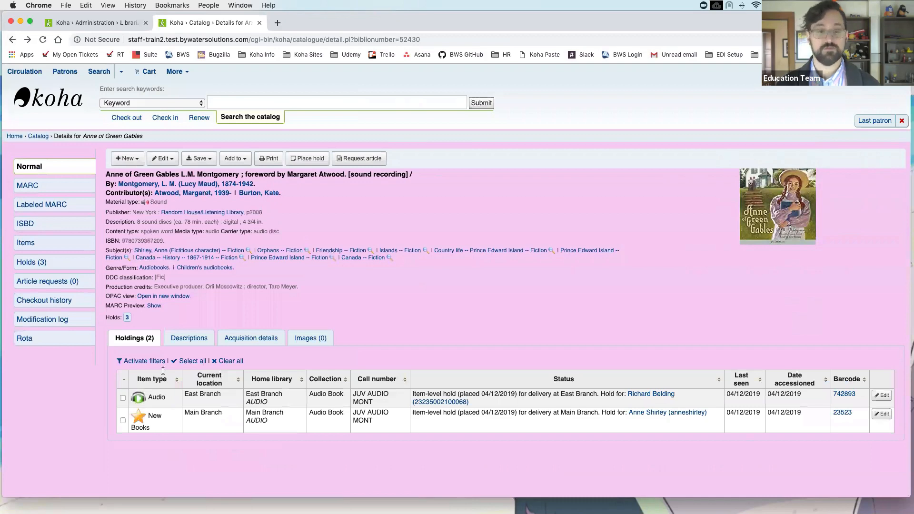
pyautogui.click(27, 40)
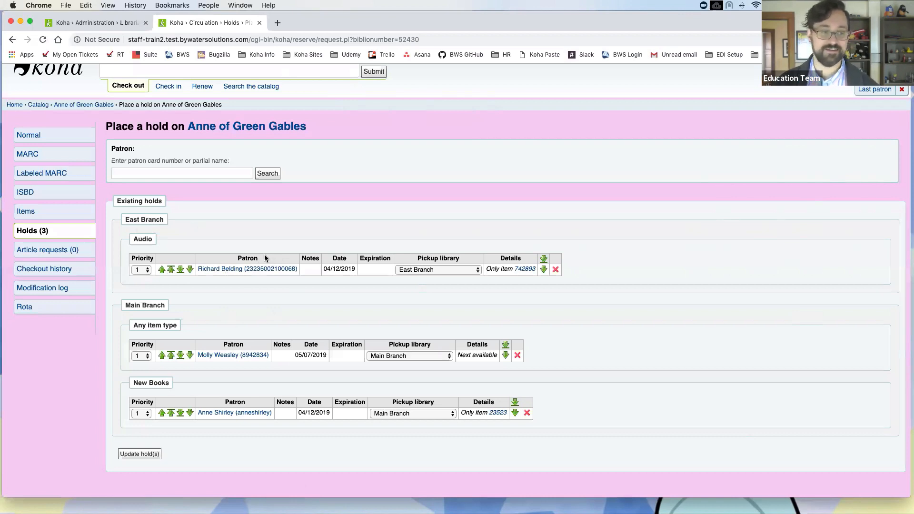
pyautogui.scroll(2, 203, 152)
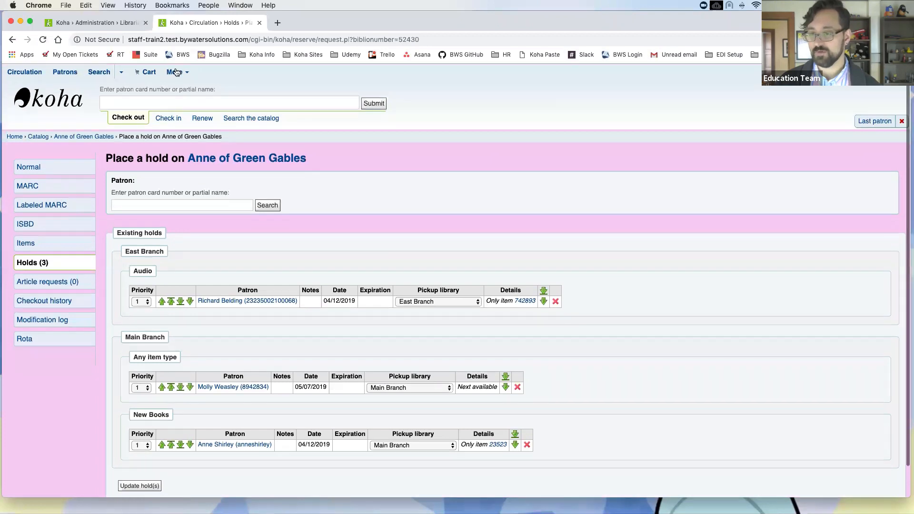
# Step: From More > Administration, search the system preferences for 'splitqueue'
pyautogui.click(176, 72)
pyautogui.scroll(-1, 205, 180)
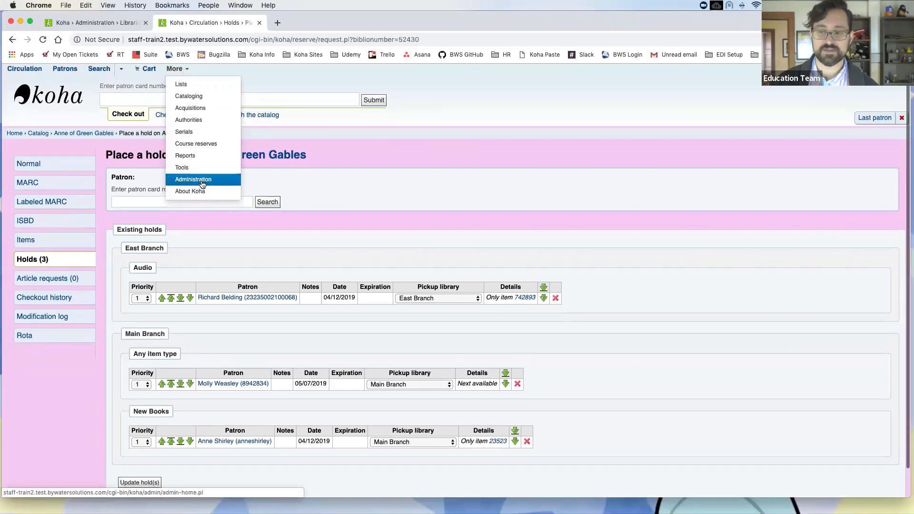
pyautogui.click(201, 182)
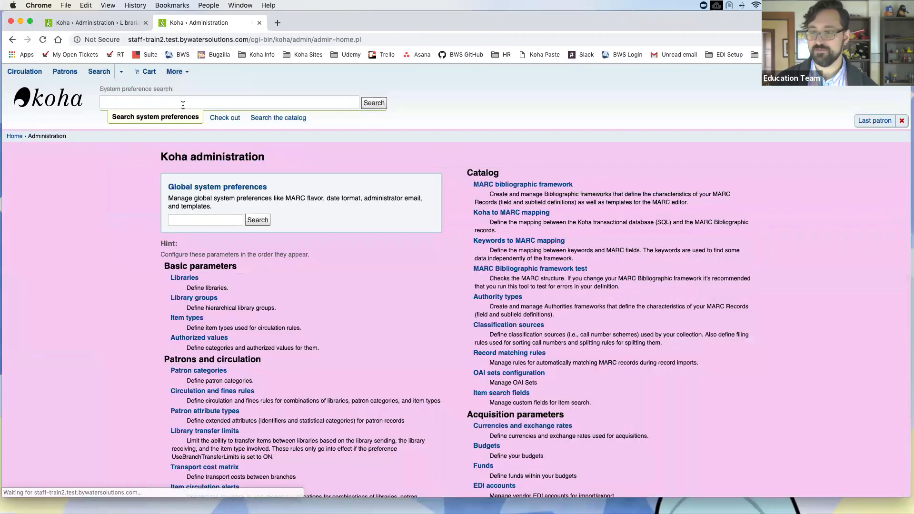
pyautogui.click(215, 216)
pyautogui.write('sp')
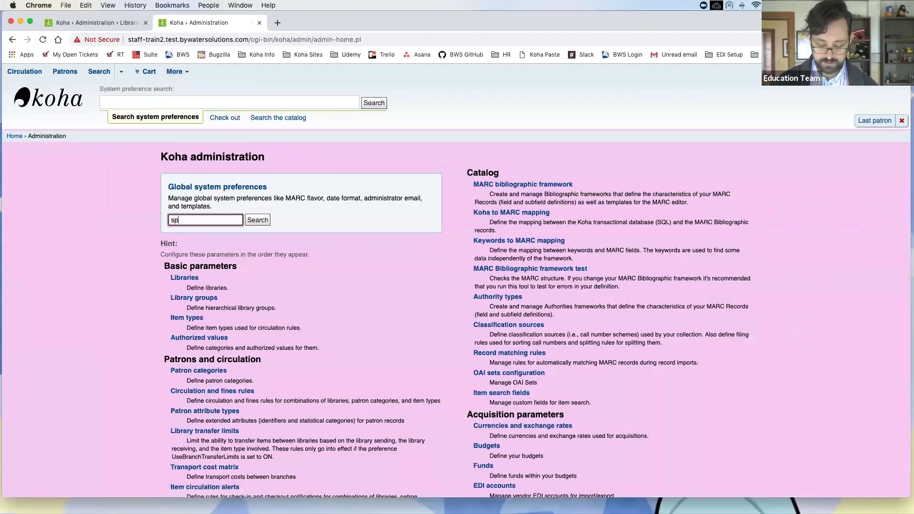
pyautogui.write('litqueue')
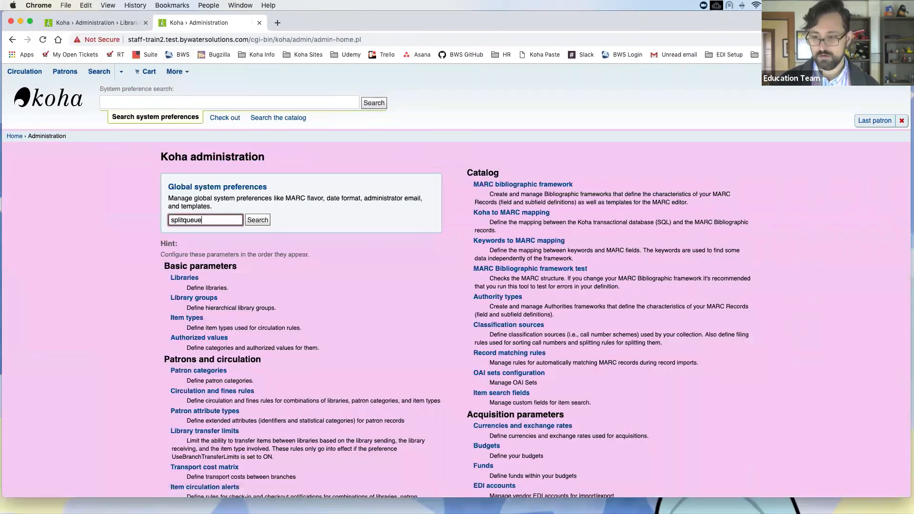
pyautogui.press('Return')
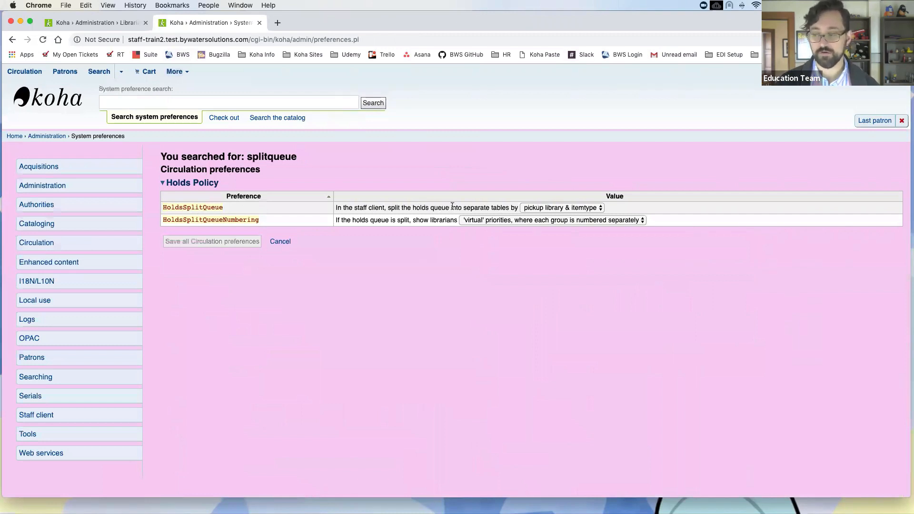
pyautogui.click(548, 209)
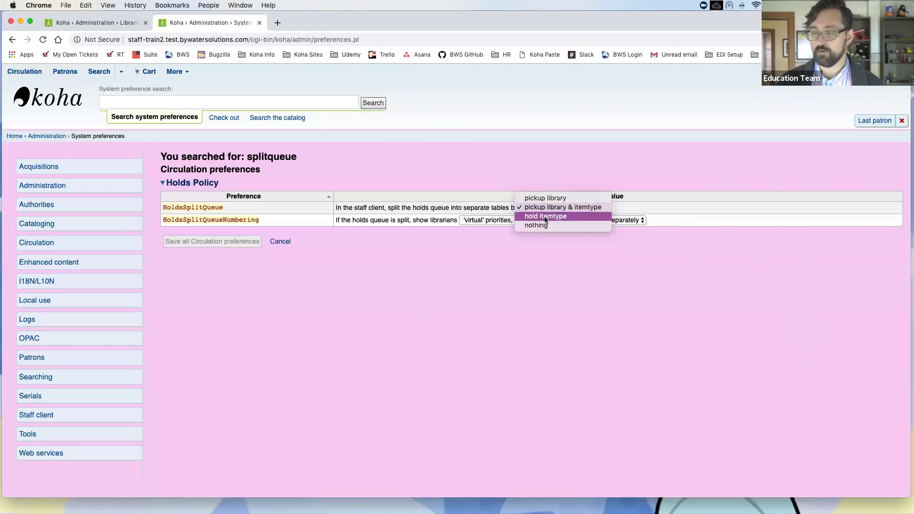
pyautogui.click(501, 169)
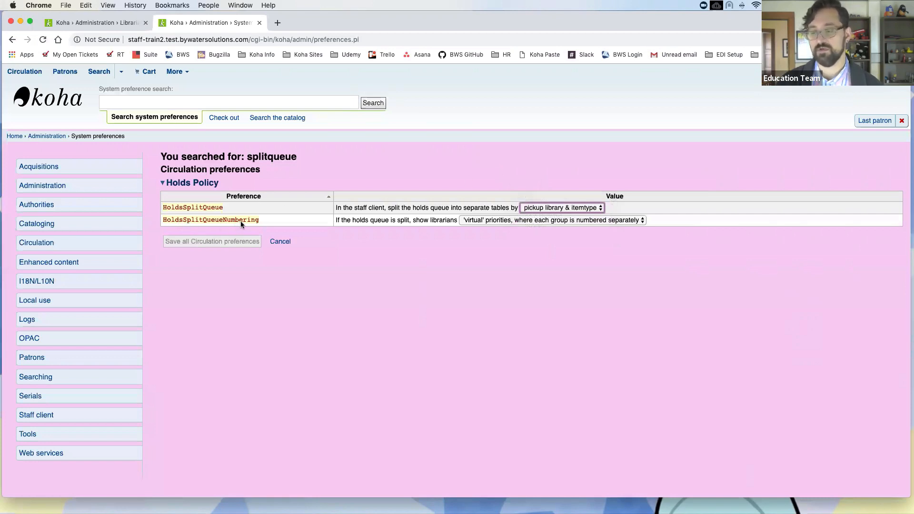
pyautogui.click(541, 220)
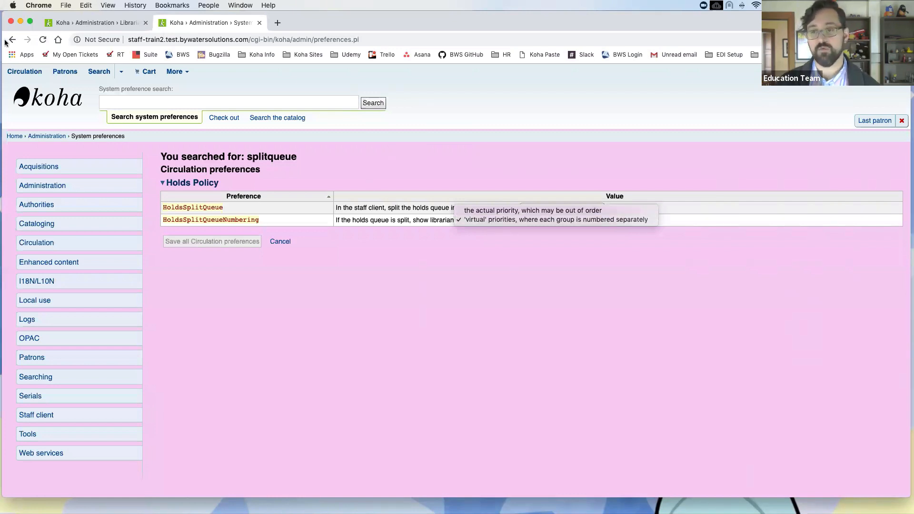
pyautogui.click(162, 37)
pyautogui.click(164, 39)
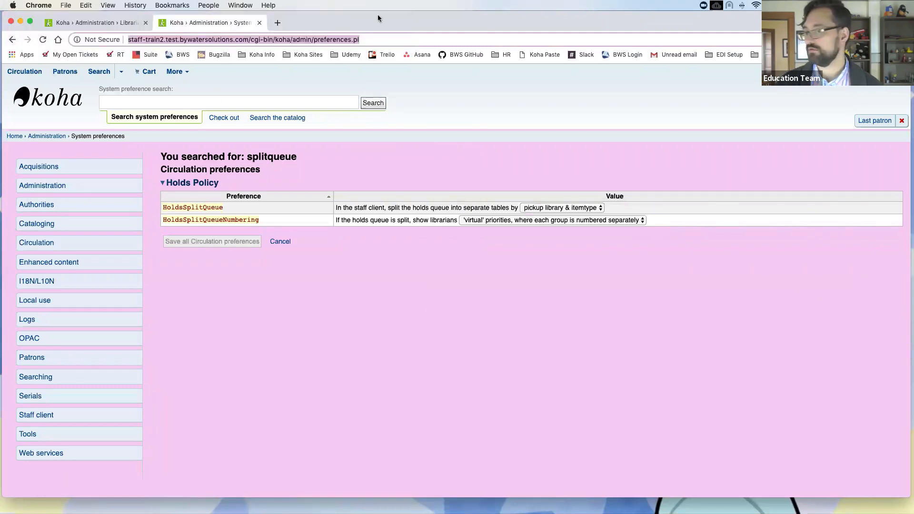
# Step: On the splitqueue results, open the HoldsSplitQueueNumbering choices and close them unchanged
pyautogui.click(18, 40)
pyautogui.click(12, 40)
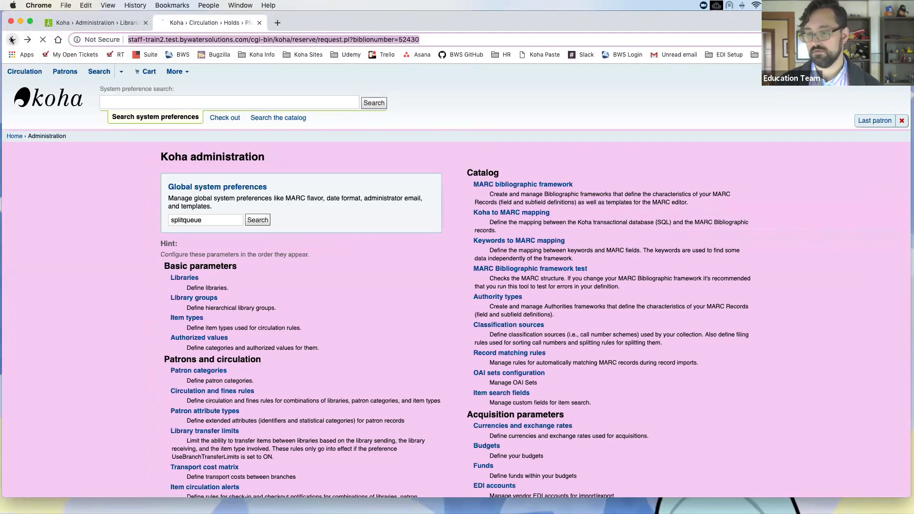
pyautogui.scroll(-2, 229, 200)
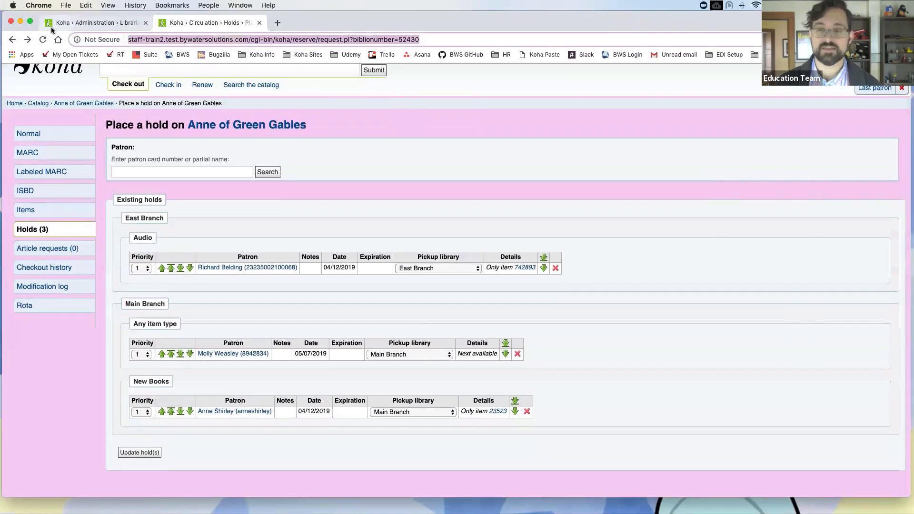
pyautogui.click(27, 40)
pyautogui.click(28, 40)
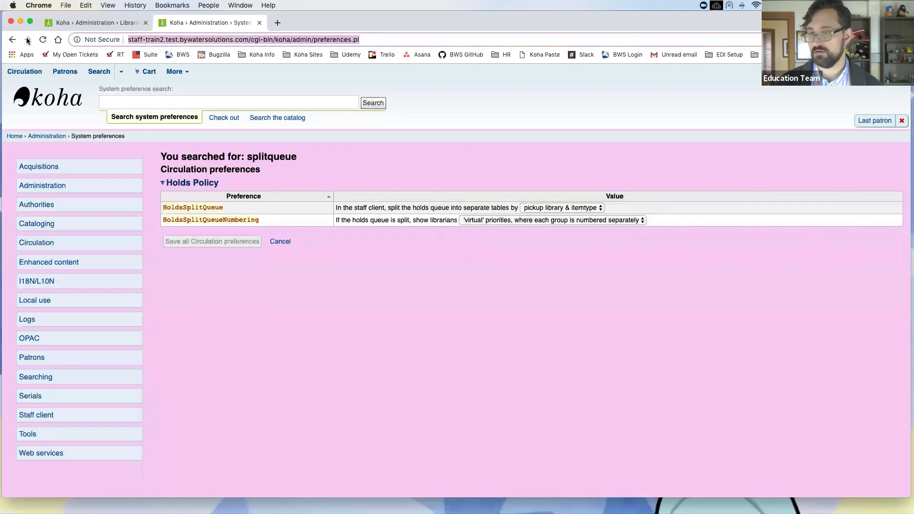
pyautogui.click(572, 220)
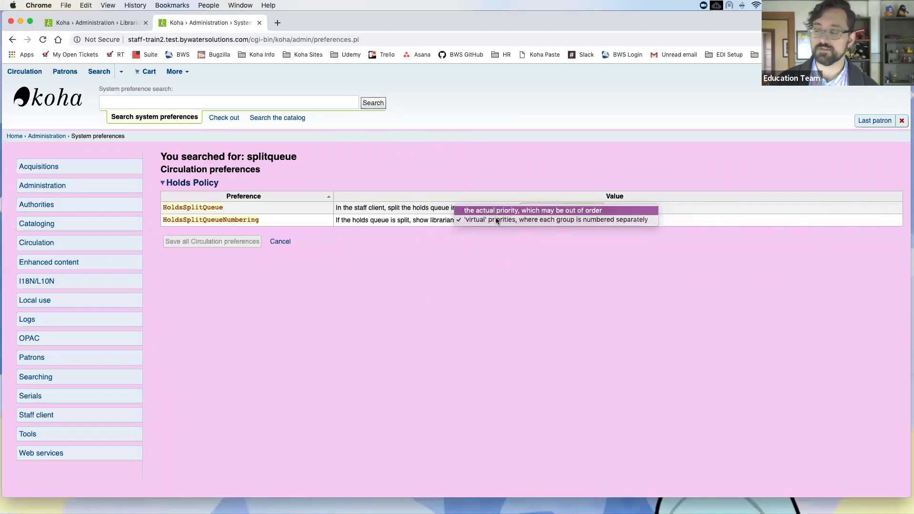
pyautogui.click(489, 241)
# Step: Return to the Anne of Green Gables holds page and start entering a patron for a hold
pyautogui.click(13, 40)
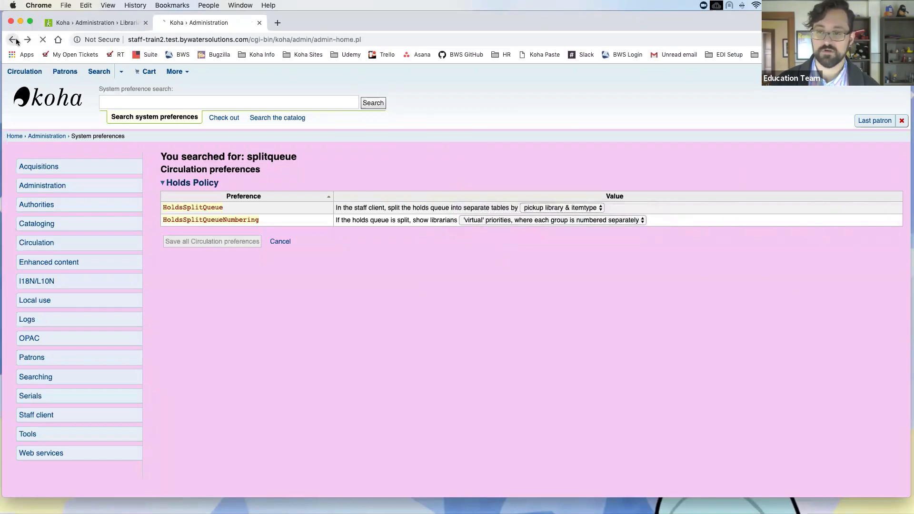
pyautogui.click(14, 41)
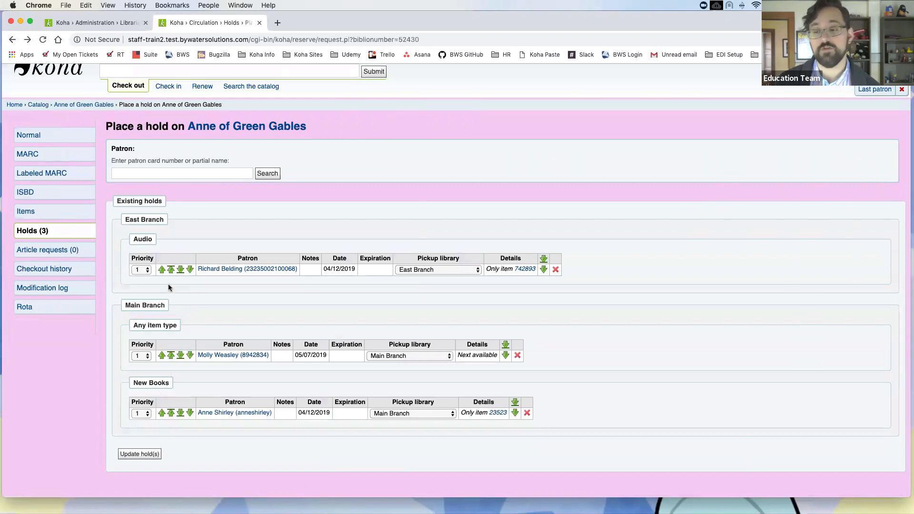
pyautogui.click(147, 272)
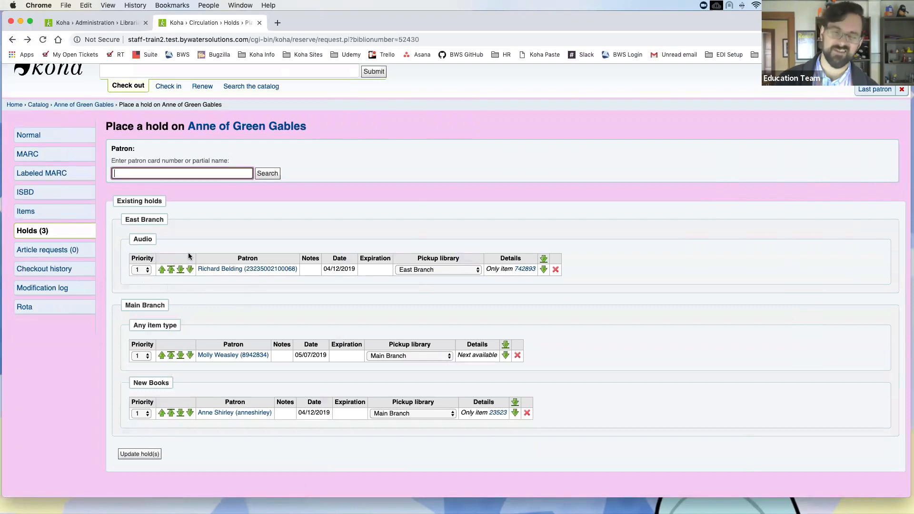
pyautogui.scroll(1, 194, 255)
pyautogui.scroll(-1, 193, 256)
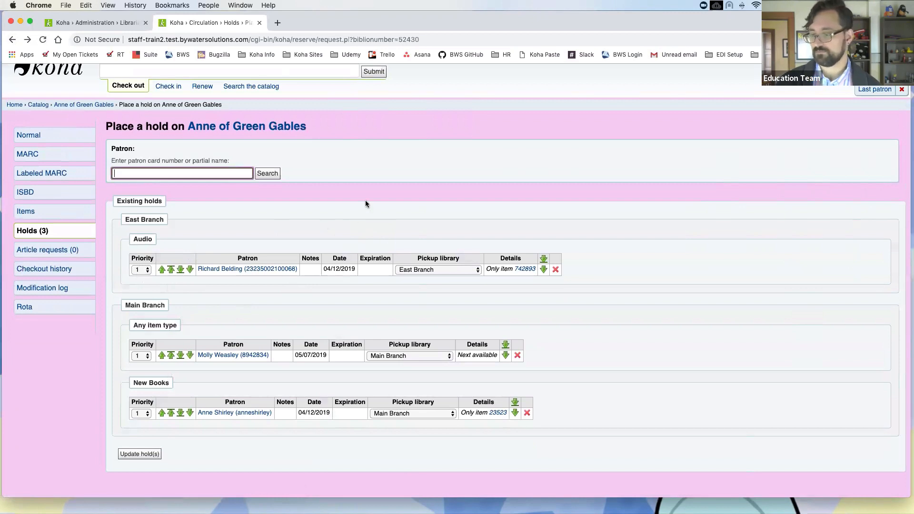
# Step: Search the Check out box for the patron by name, retrying with a space, to reach their checkouts
pyautogui.click(384, 208)
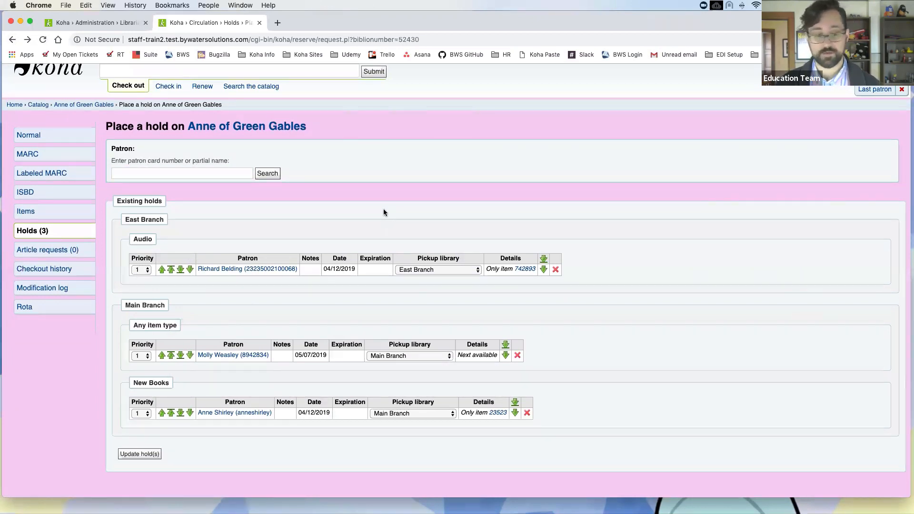
pyautogui.scroll(2, 368, 206)
pyautogui.click(234, 103)
pyautogui.write('kellym')
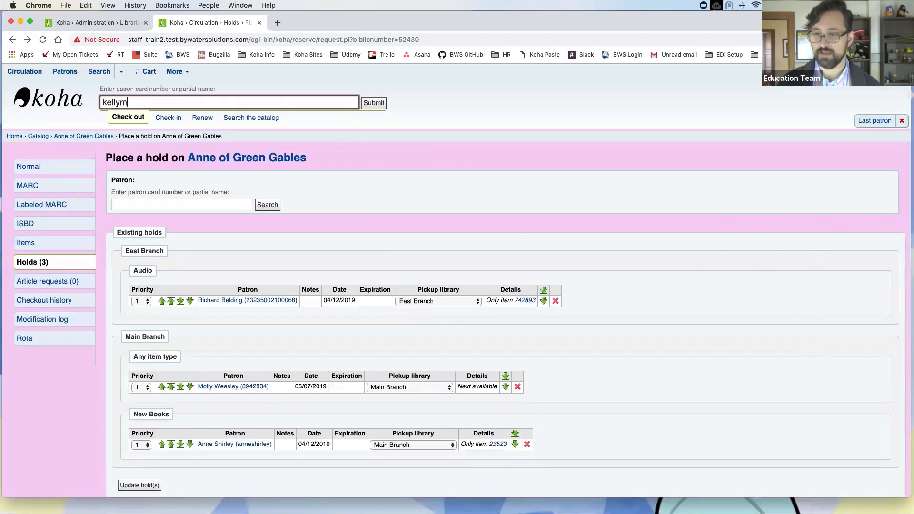
pyautogui.press('Return')
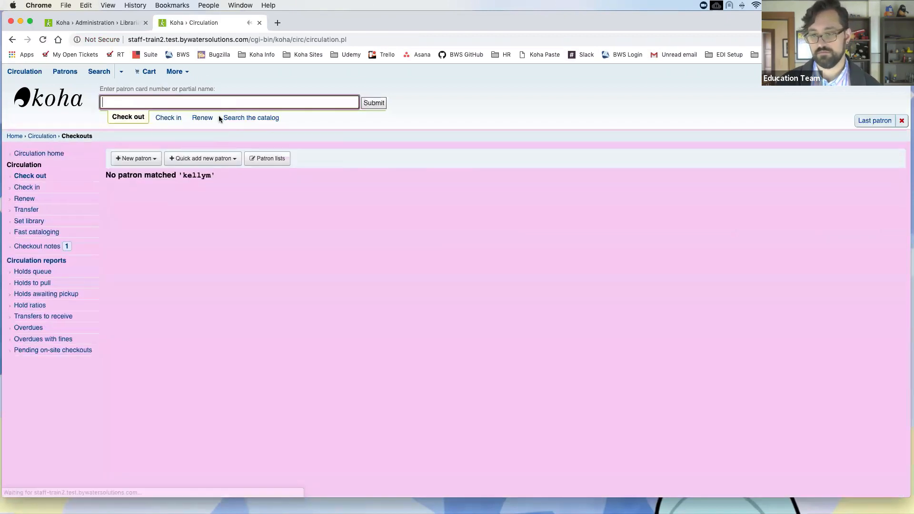
pyautogui.write('kelly m')
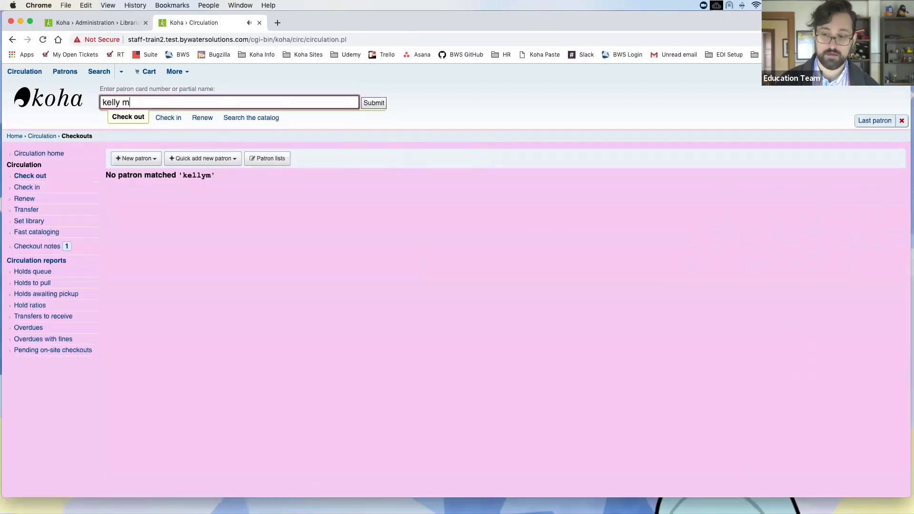
pyautogui.press('Return')
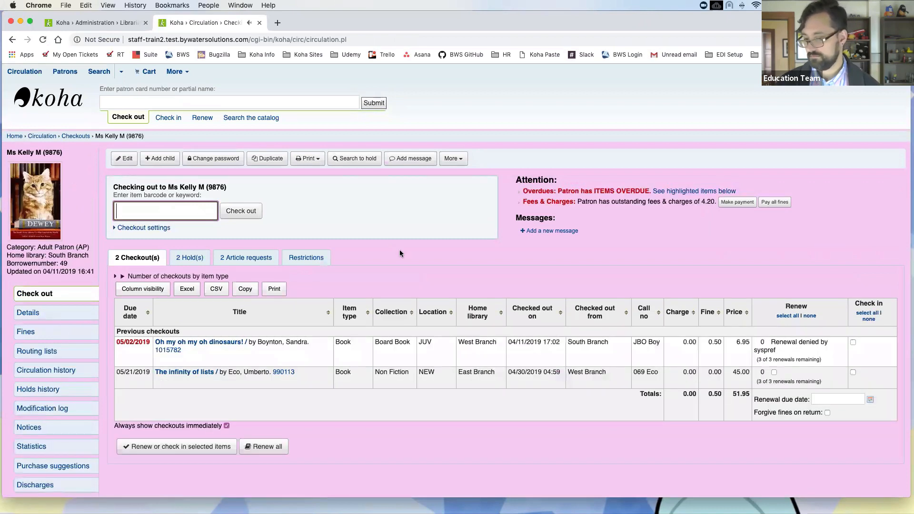
pyautogui.scroll(-2, 409, 257)
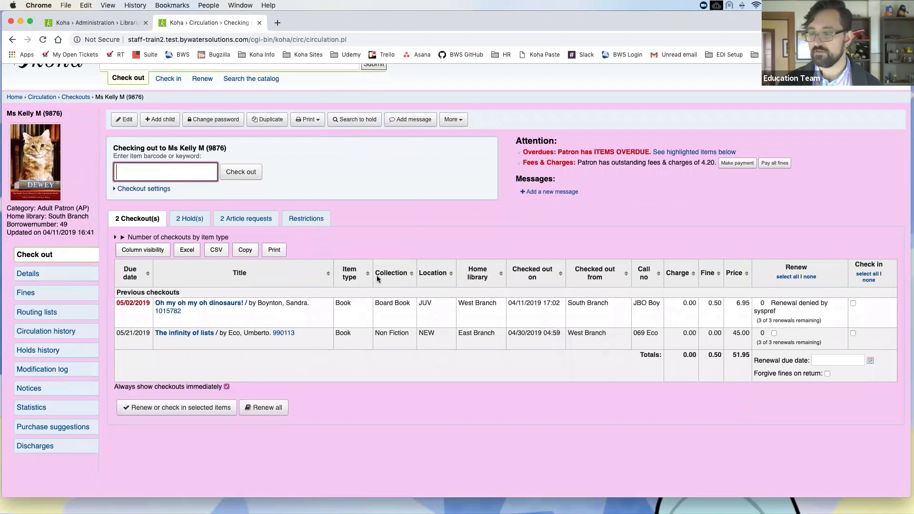
# Step: Search preferences for 'override renew', set AllowRenewalLimitOverride to Allow, and save the circulation preferences
pyautogui.click(87, 23)
pyautogui.click(36, 136)
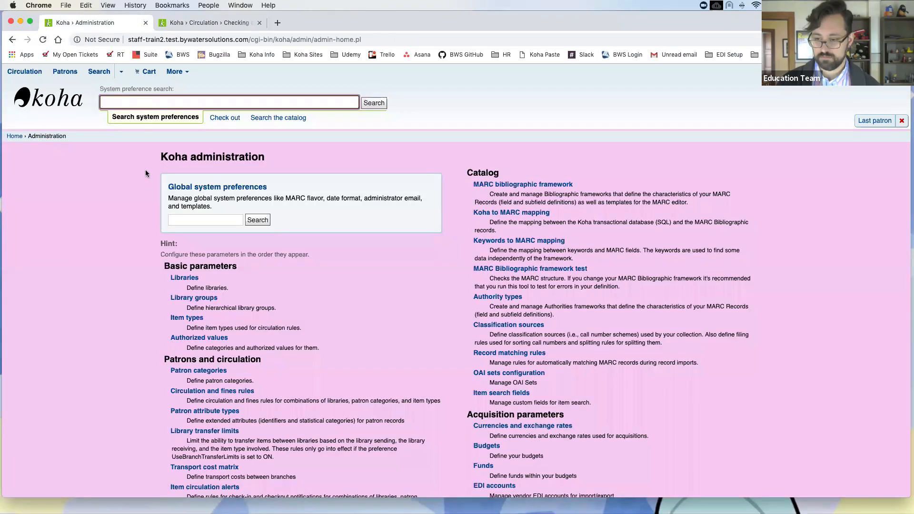
pyautogui.click(212, 220)
pyautogui.write('overr')
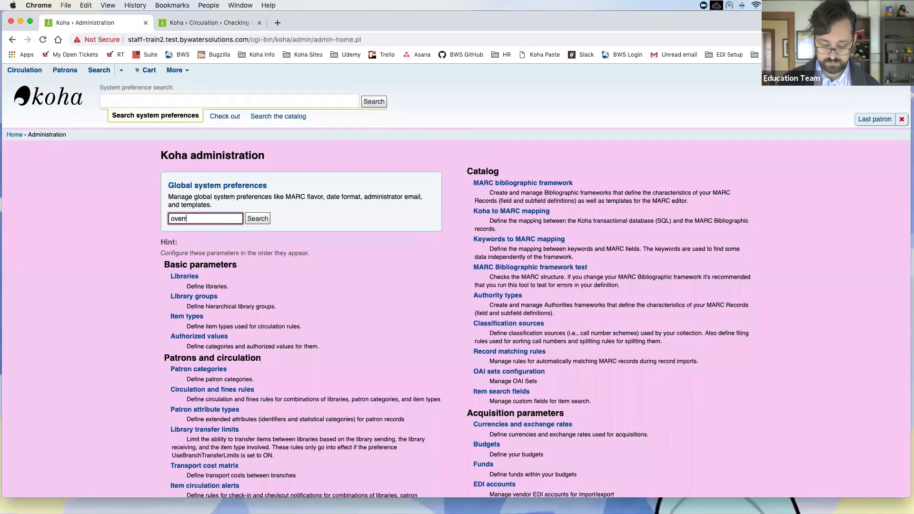
pyautogui.write('ide renew')
pyautogui.press('Return')
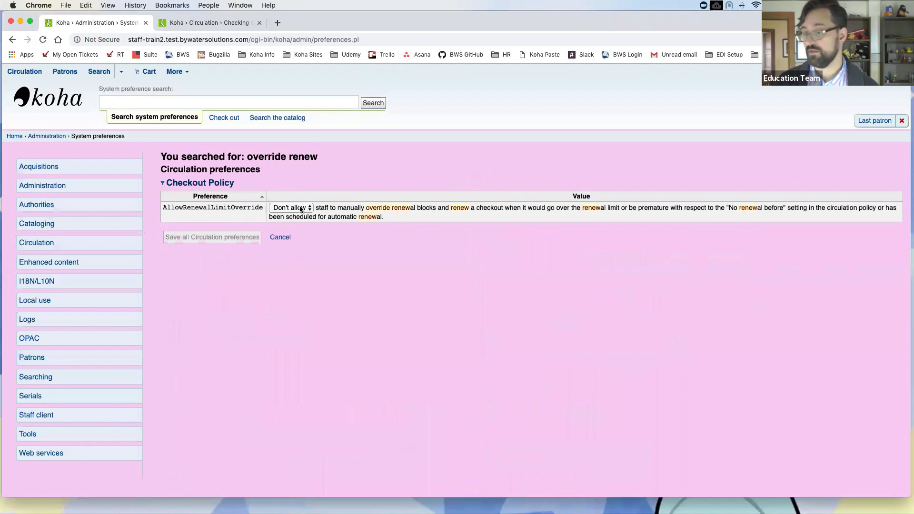
pyautogui.click(299, 210)
pyautogui.click(310, 216)
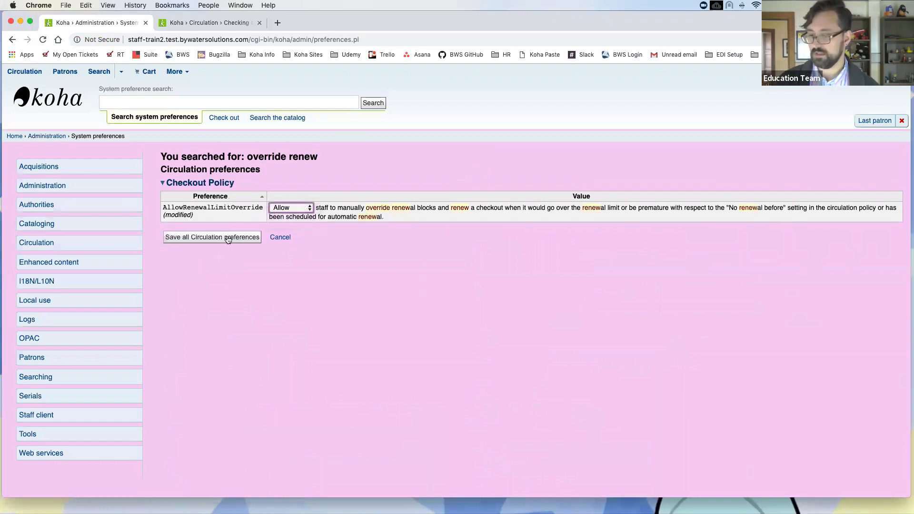
pyautogui.click(228, 237)
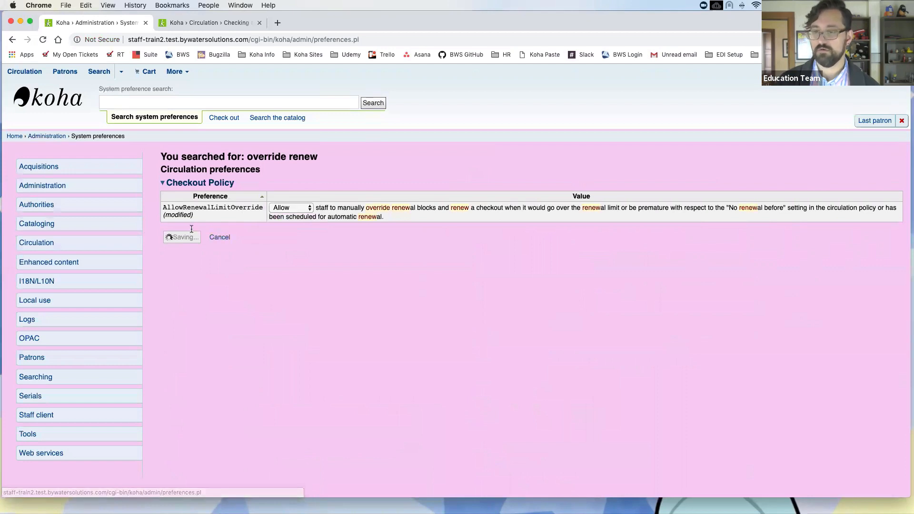
# Step: Reload the checkout page, tick Override renewal limit, and tick Renew for Oh my oh my oh dinosaurs!
pyautogui.click(184, 24)
pyautogui.click(42, 40)
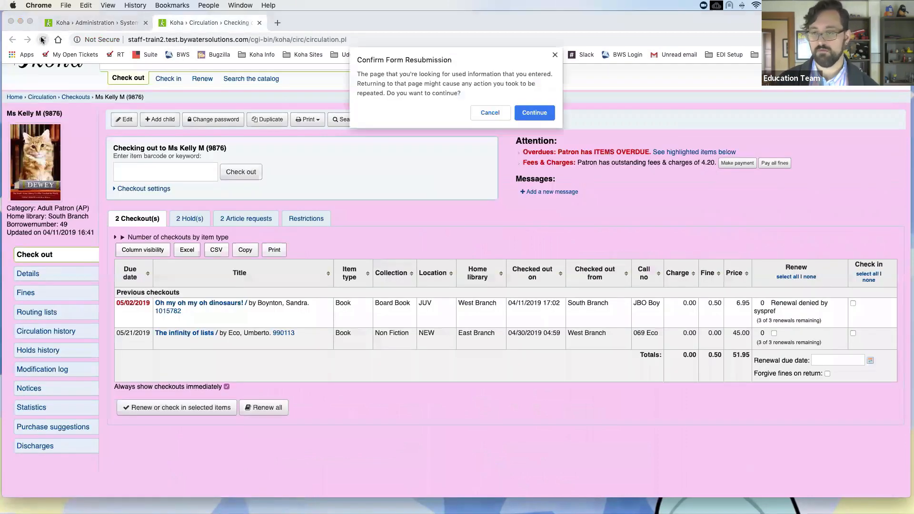
pyautogui.click(537, 109)
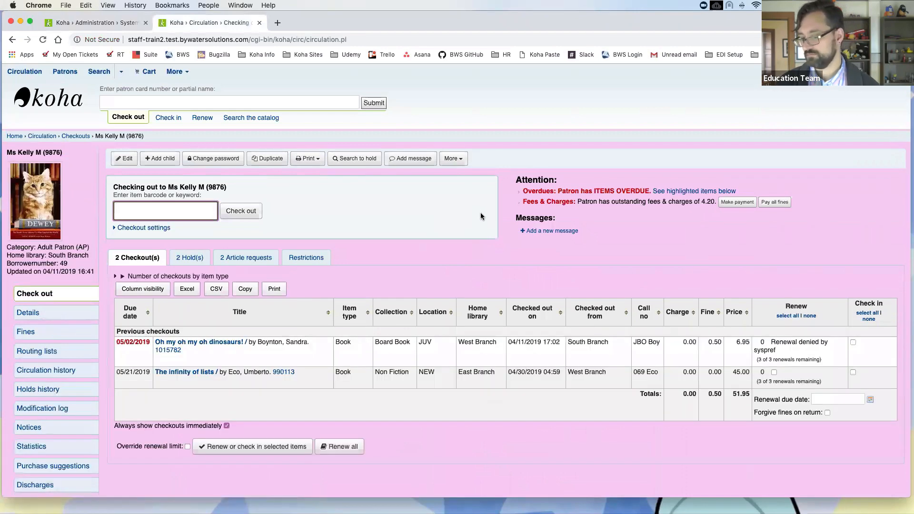
pyautogui.scroll(-2, 479, 247)
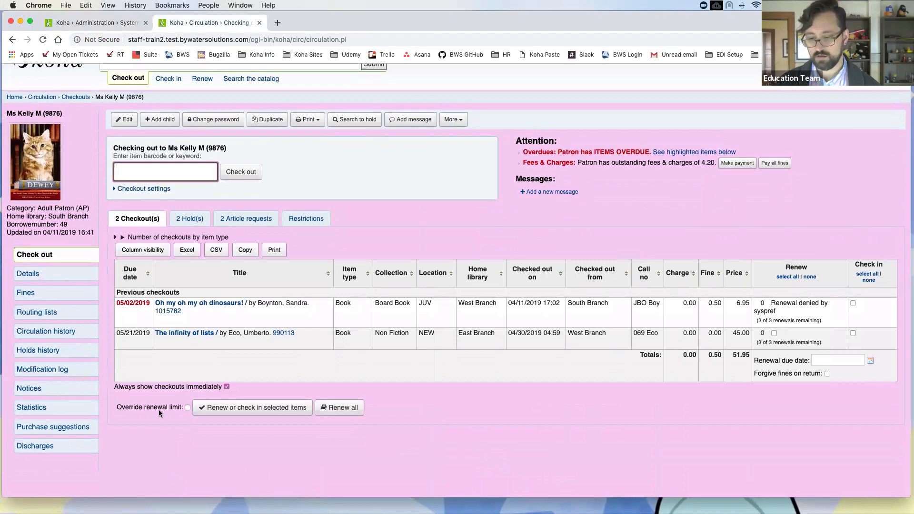
pyautogui.click(187, 407)
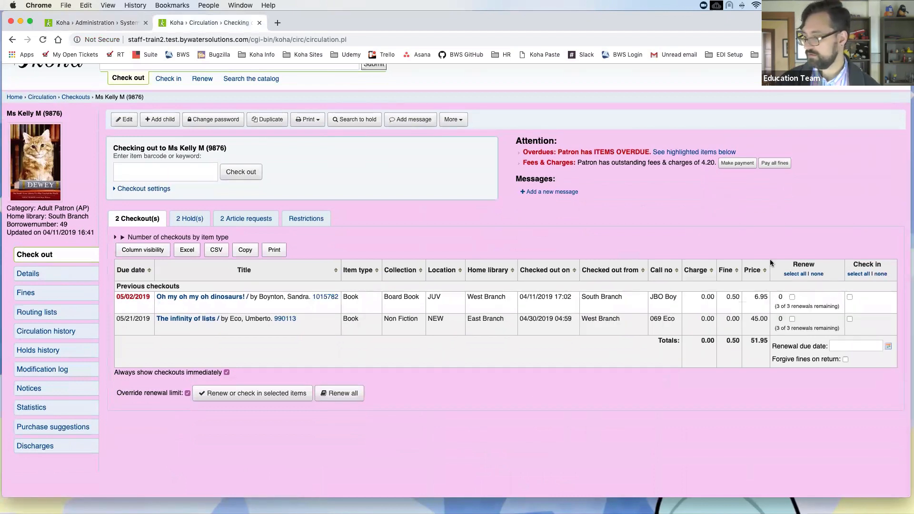
pyautogui.click(791, 297)
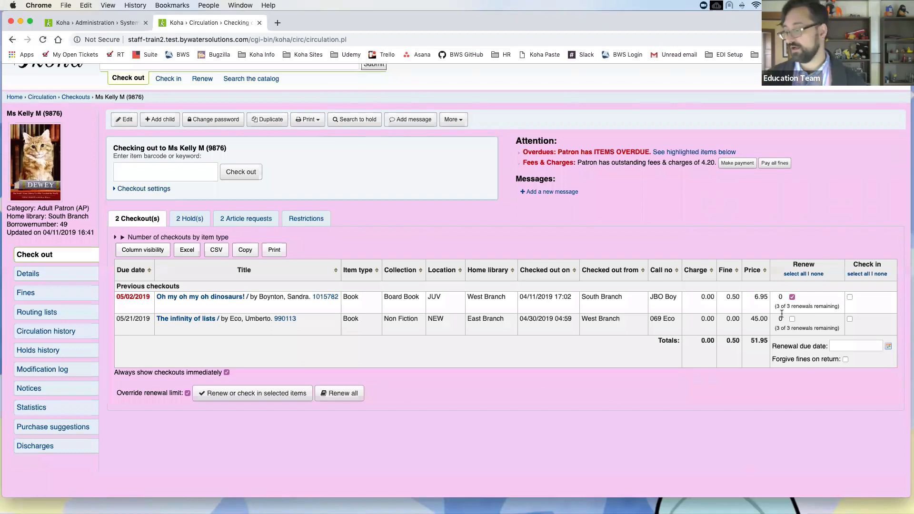
pyautogui.moveTo(775, 306); pyautogui.dragTo(792, 307)
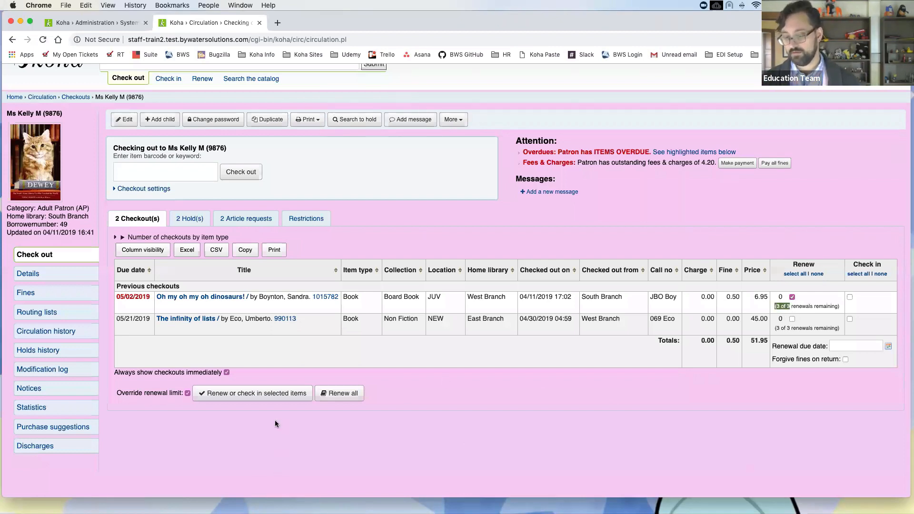
# Step: Renew the marked checkout and highlight the 'Renew failed: item_denied_renewal' message
pyautogui.click(266, 391)
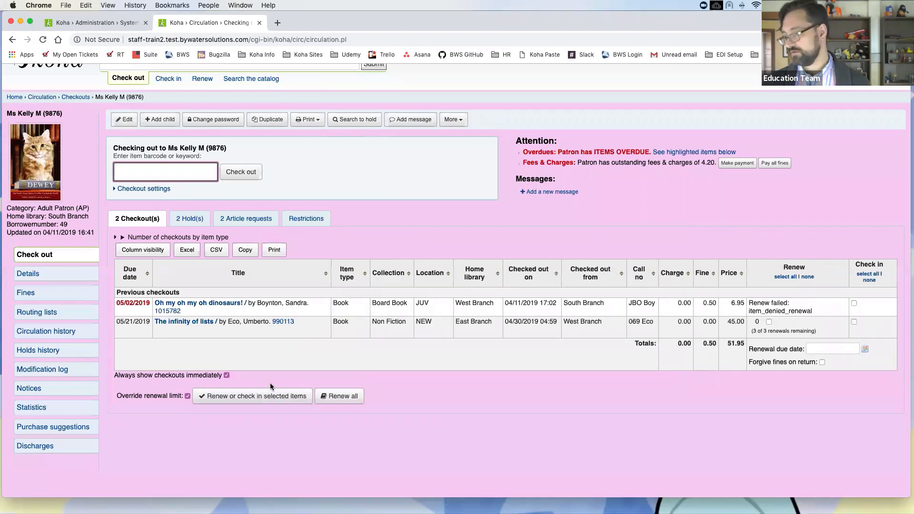
pyautogui.moveTo(816, 312); pyautogui.dragTo(748, 304)
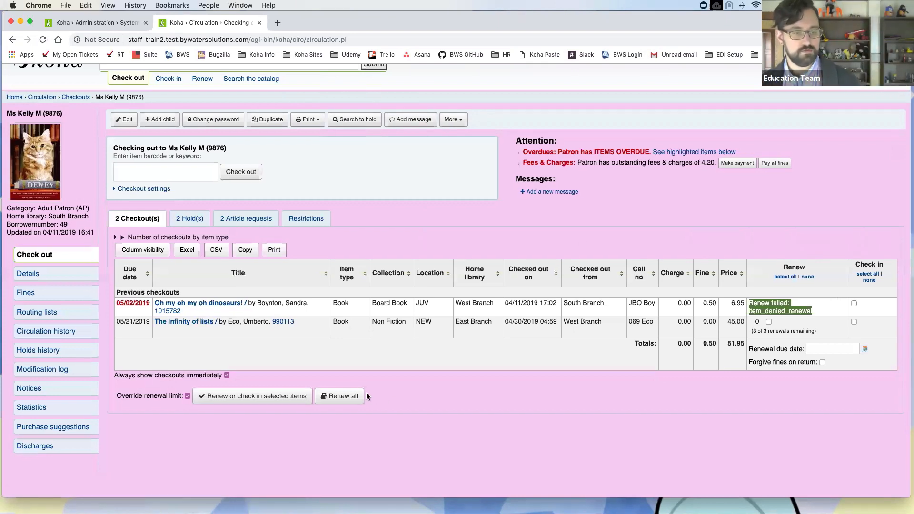
pyautogui.scroll(1, 350, 356)
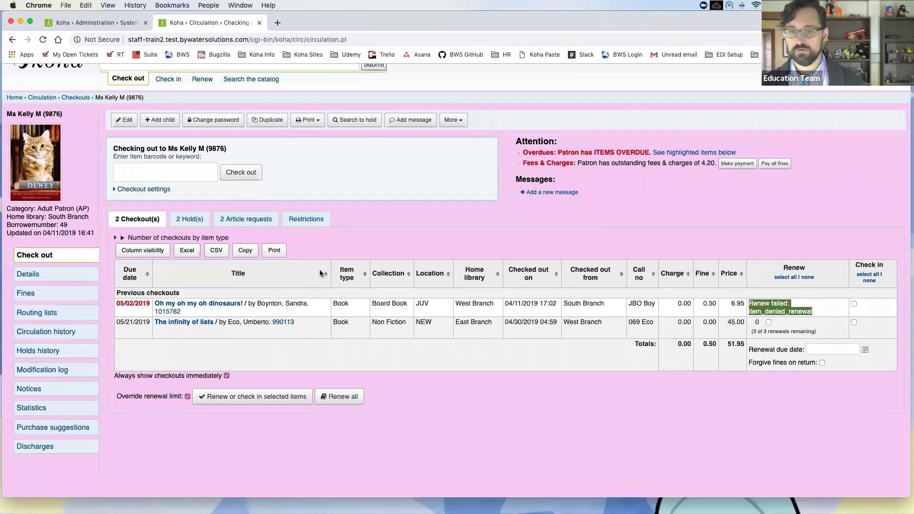
pyautogui.scroll(2, 320, 276)
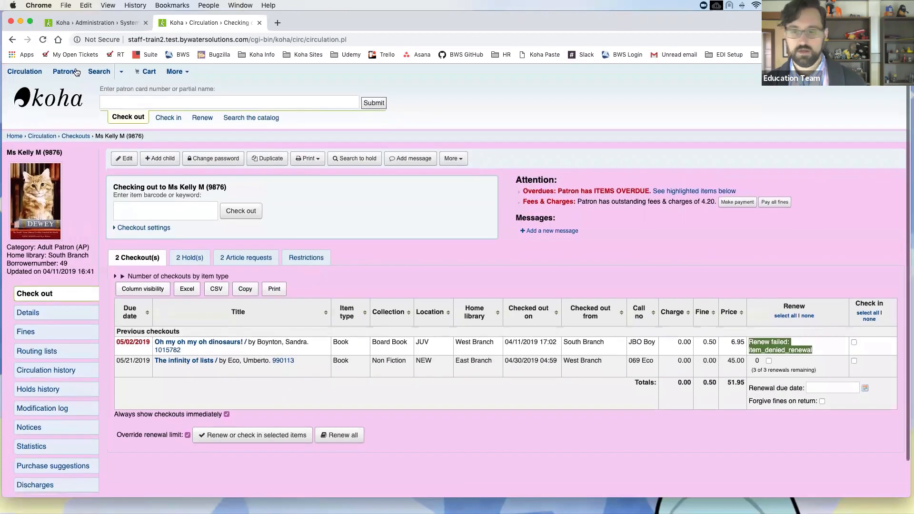
# Step: Open Circulation and fines rules via Administration and scroll to the unset default checkout, hold and return policies
pyautogui.click(175, 71)
pyautogui.click(195, 185)
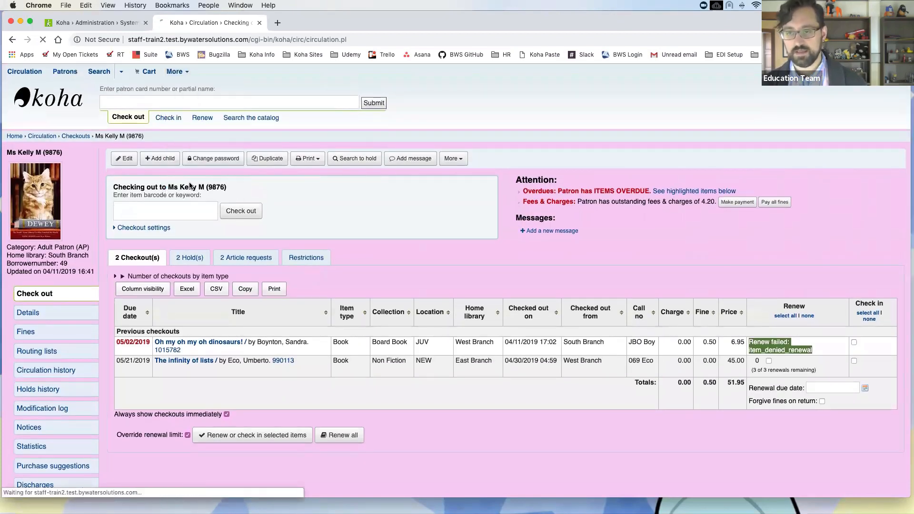
pyautogui.click(145, 22)
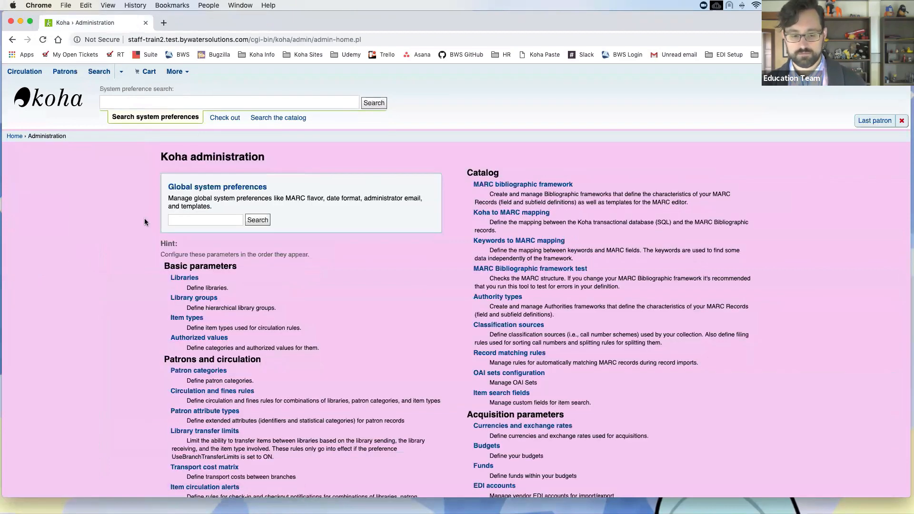
pyautogui.click(239, 396)
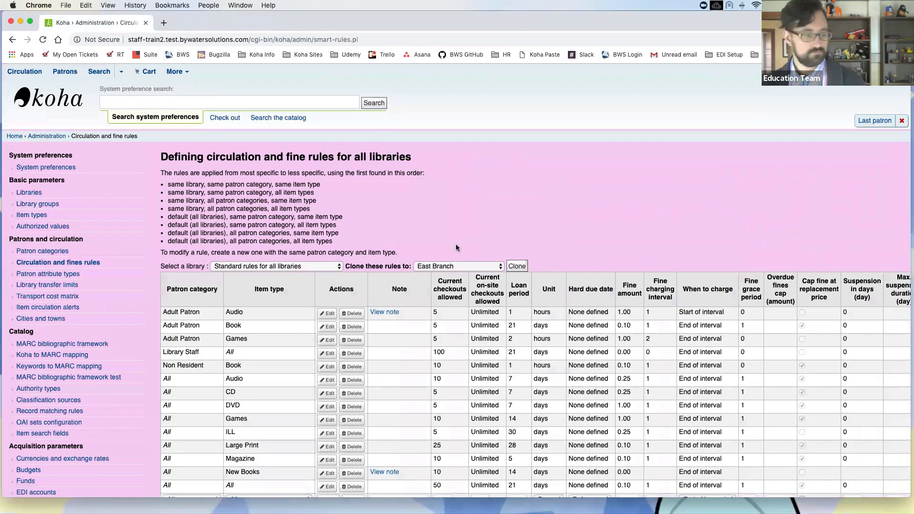
pyautogui.scroll(-5, 463, 249)
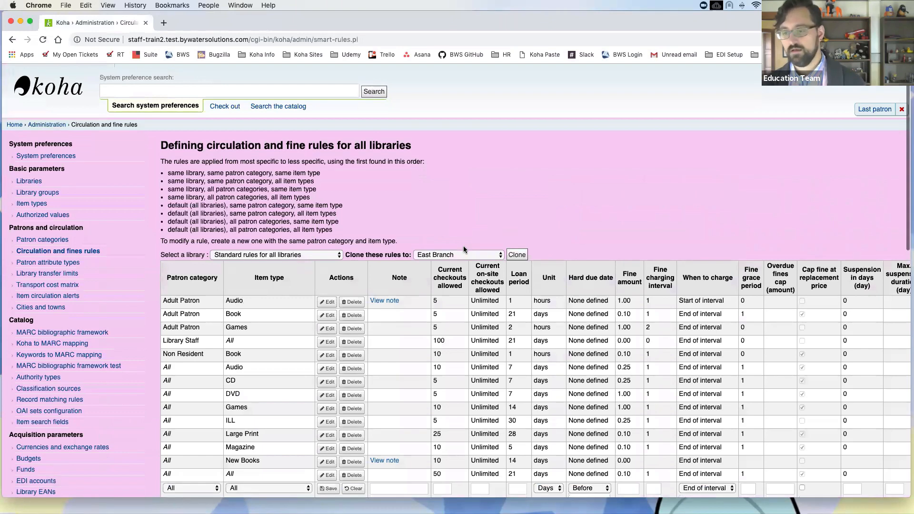
pyautogui.scroll(-12, 464, 245)
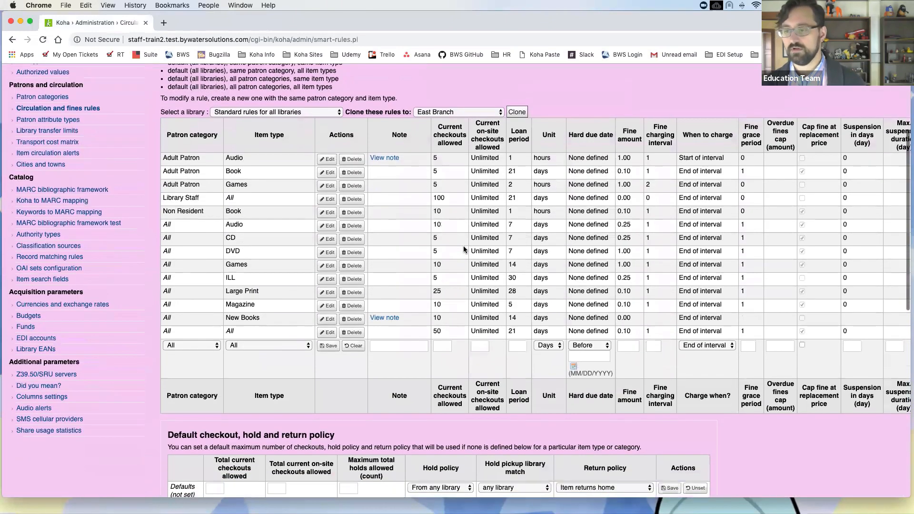
pyautogui.scroll(-1, 464, 249)
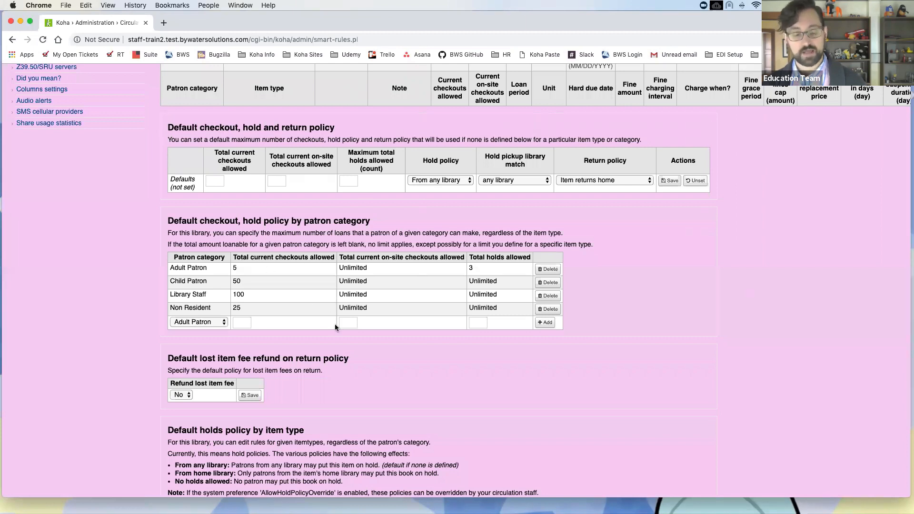
pyautogui.scroll(-1, 327, 324)
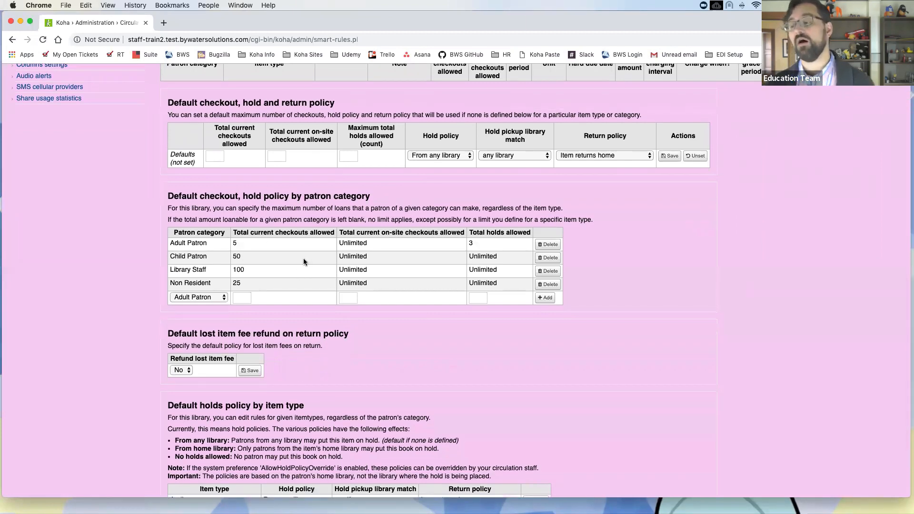
pyautogui.hscroll(1, 314, 229)
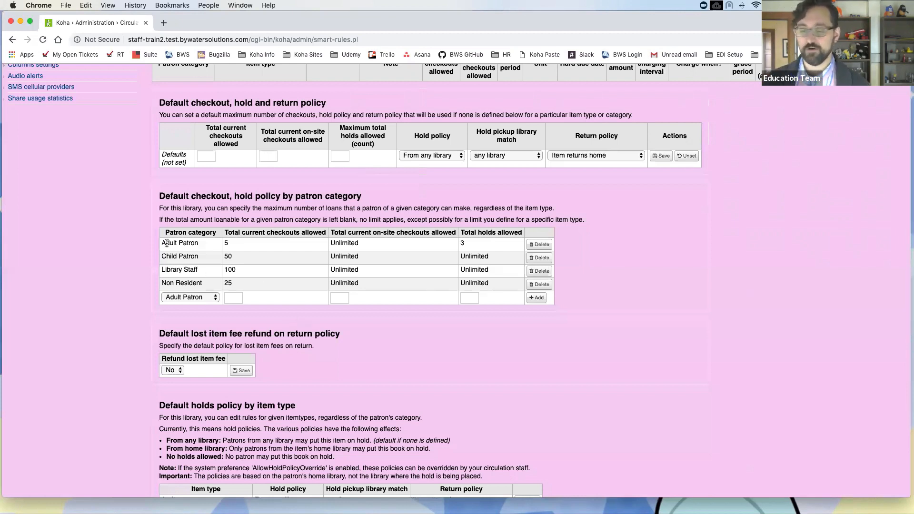
pyautogui.moveTo(162, 243); pyautogui.dragTo(190, 244)
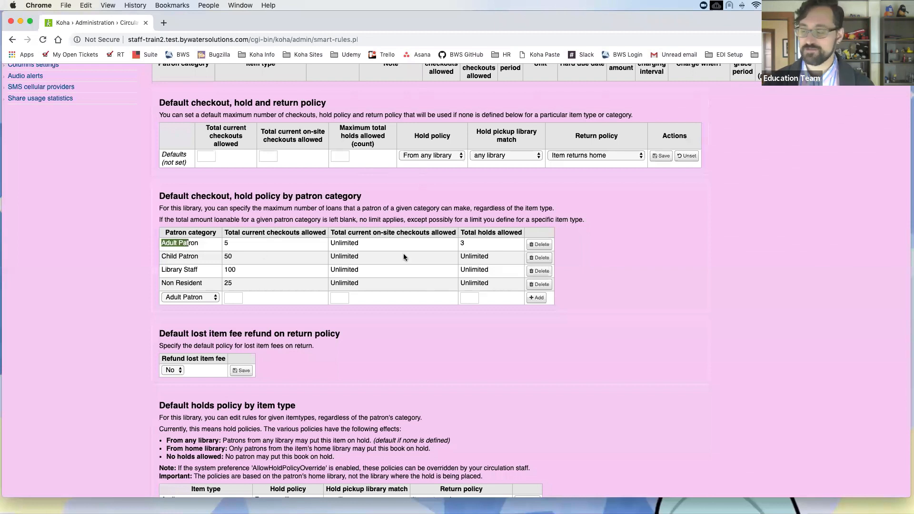
pyautogui.doubleClick(462, 244)
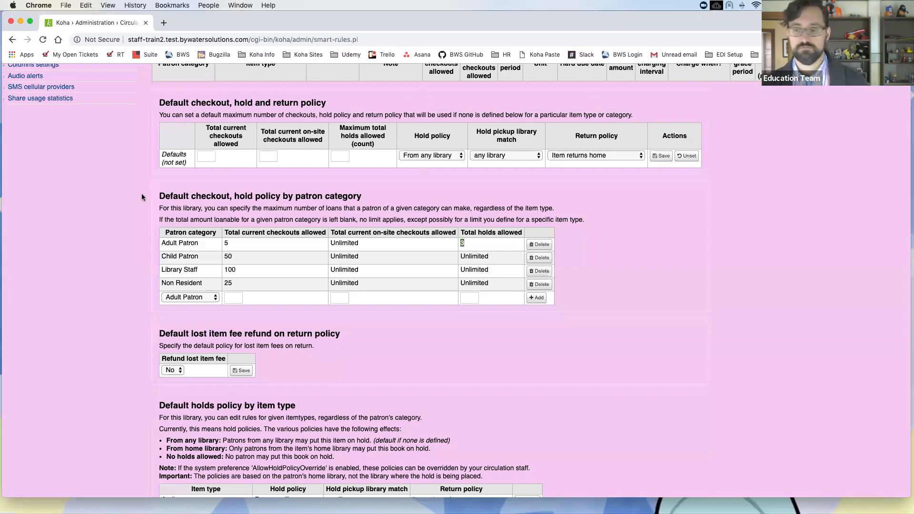
pyautogui.scroll(-1, 131, 204)
pyautogui.scroll(-5, 132, 204)
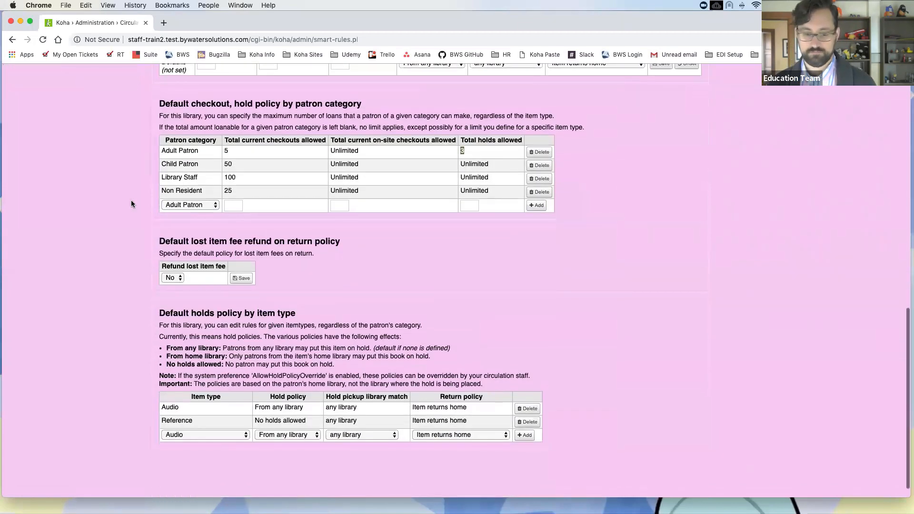
# Step: Type a partial patron name in the header Check out search and pick the library staff patron suggestion
pyautogui.scroll(20, 131, 204)
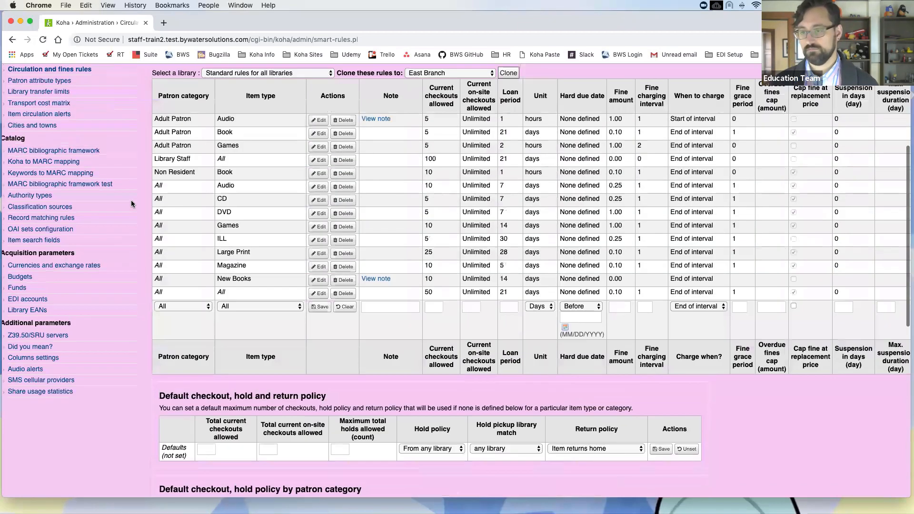
pyautogui.scroll(8, 131, 203)
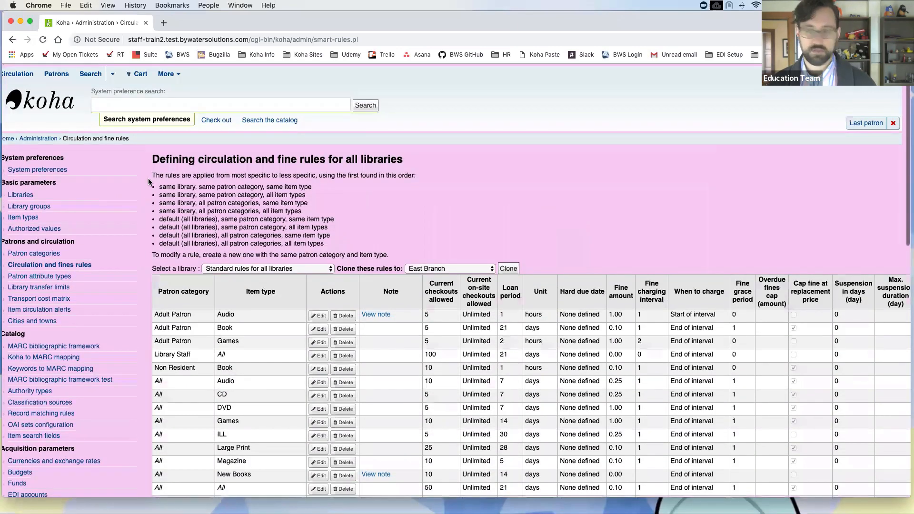
pyautogui.click(149, 100)
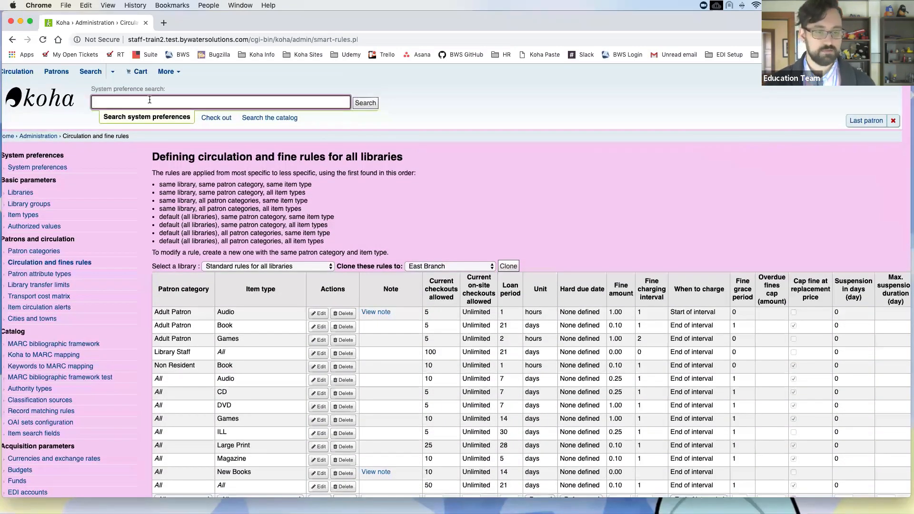
pyautogui.click(228, 116)
pyautogui.write('bws')
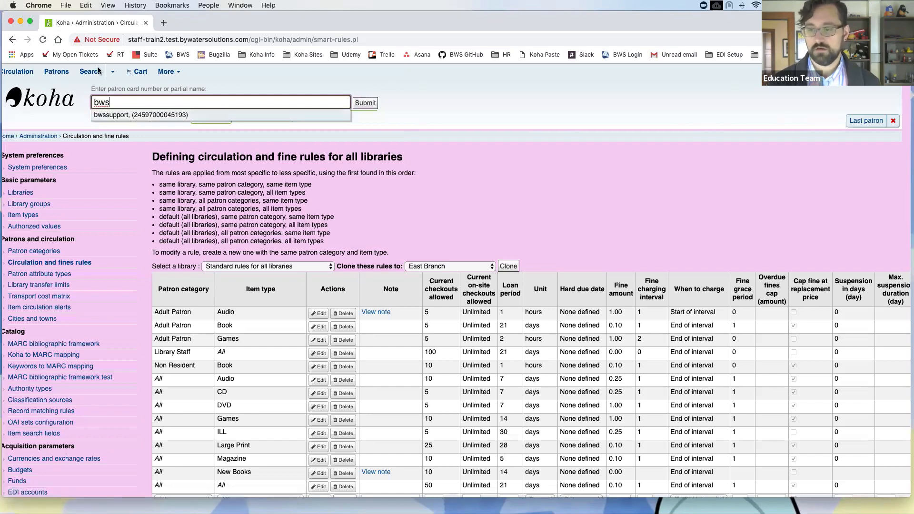
pyautogui.click(179, 118)
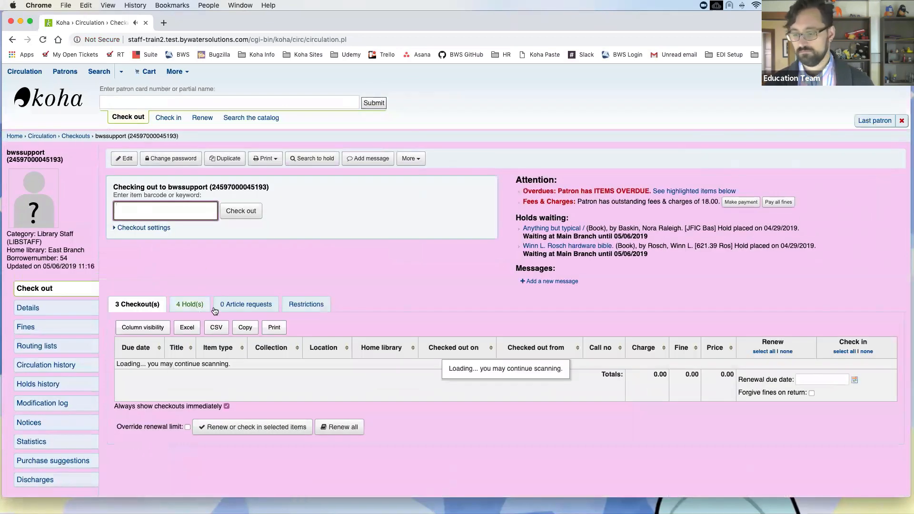
# Step: Open the Spider-man : the ultimate guide record from the patron's holds and copy barcode 1039541
pyautogui.click(194, 306)
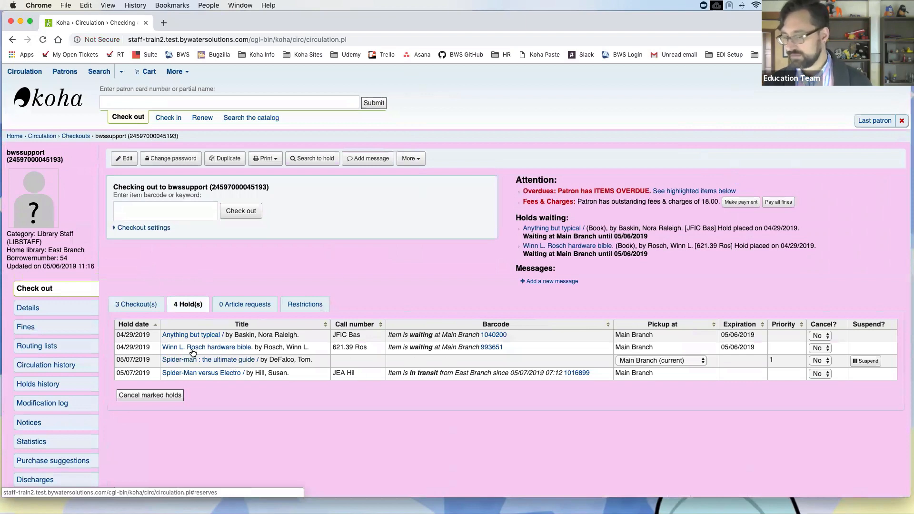
pyautogui.click(200, 362)
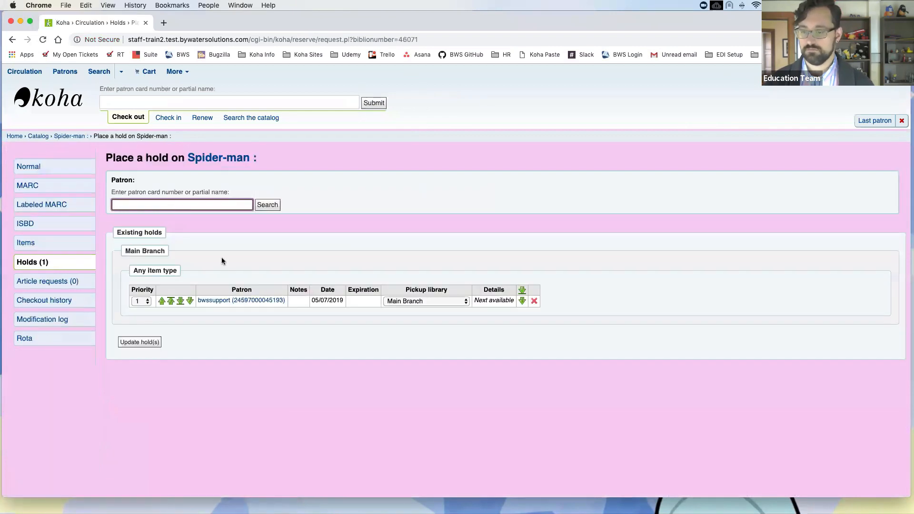
pyautogui.click(77, 171)
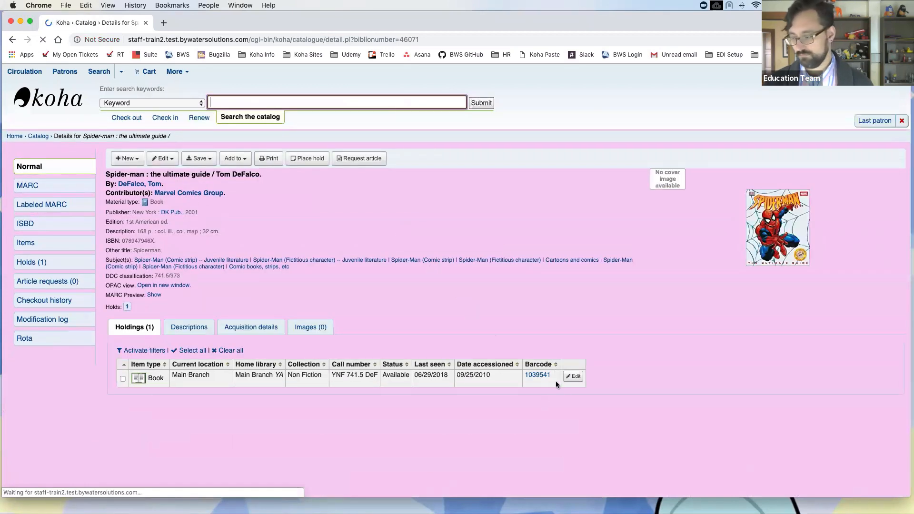
pyautogui.moveTo(552, 376); pyautogui.dragTo(524, 375)
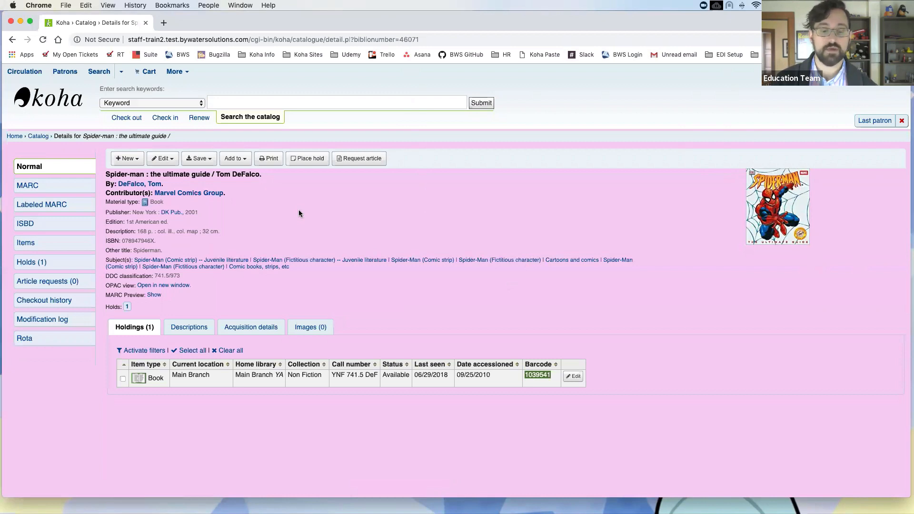
pyautogui.click(164, 119)
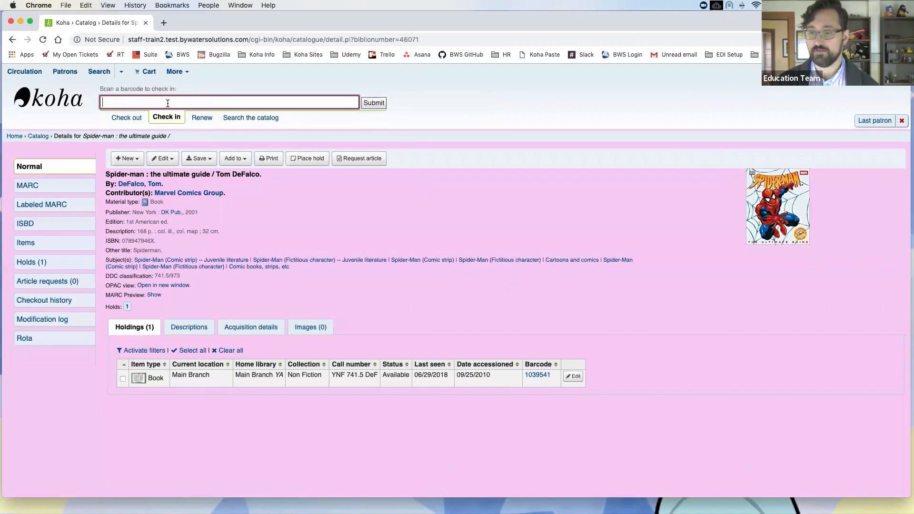
# Step: Check in barcode 1039541 to fill the patron's Spider-man hold, cancelling the hold slip print
pyautogui.write('1039541')
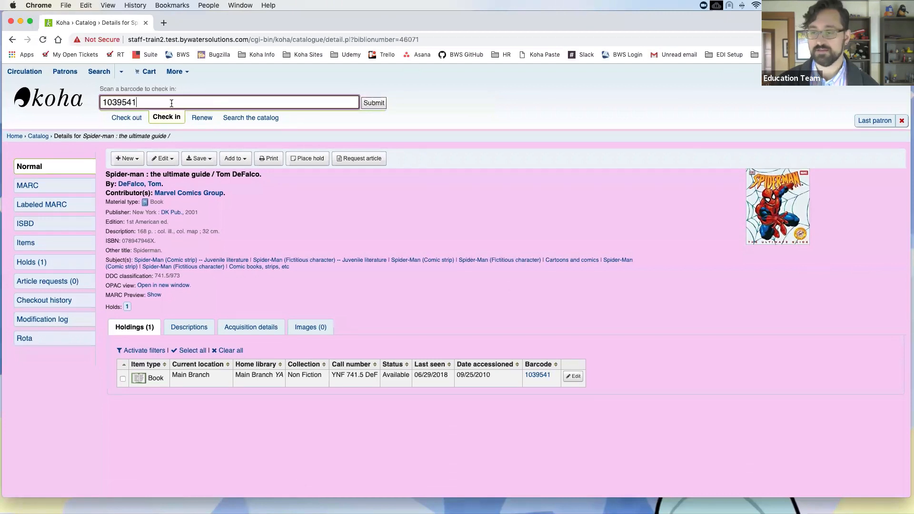
pyautogui.click(374, 104)
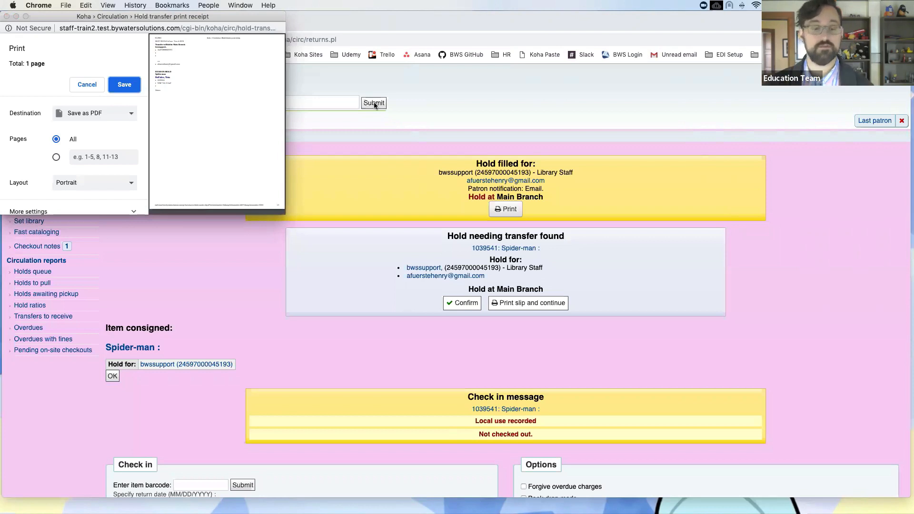
pyautogui.click(87, 85)
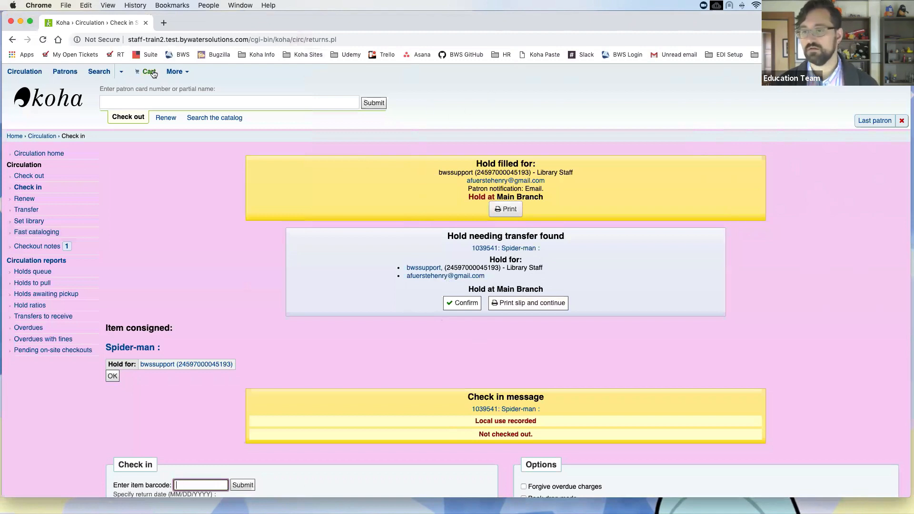
pyautogui.click(183, 73)
pyautogui.click(190, 182)
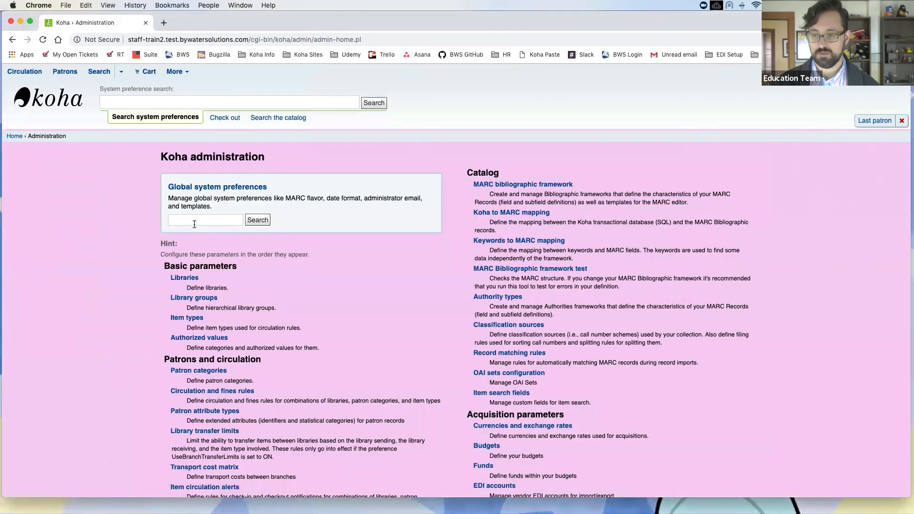
# Step: Search system preferences for 'holdsauto' to show HoldsAutoFill and HoldsAutoFillPrintSlip set to Do
pyautogui.click(194, 222)
pyautogui.write('holdsauto')
pyautogui.press('Return')
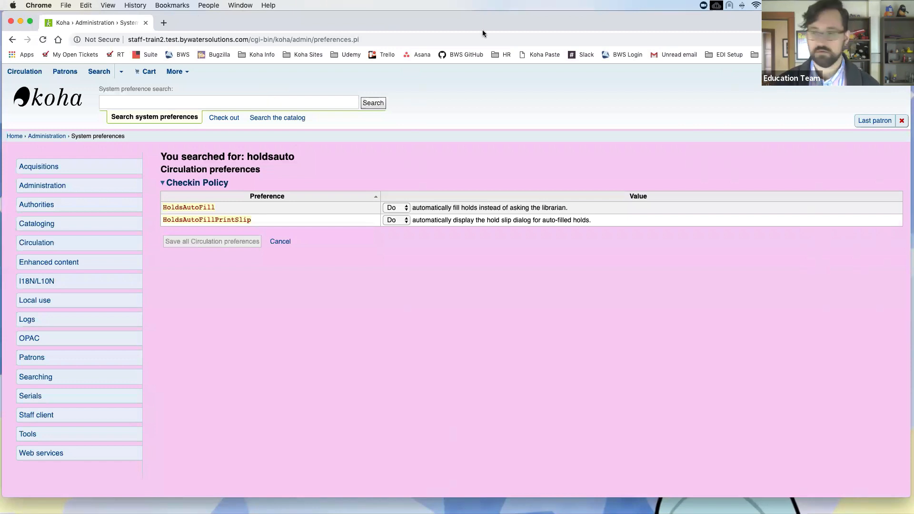
pyautogui.click(281, 104)
pyautogui.click(224, 117)
# Step: Look up the patron by partial name to reach their checkout page
pyautogui.write('kelly')
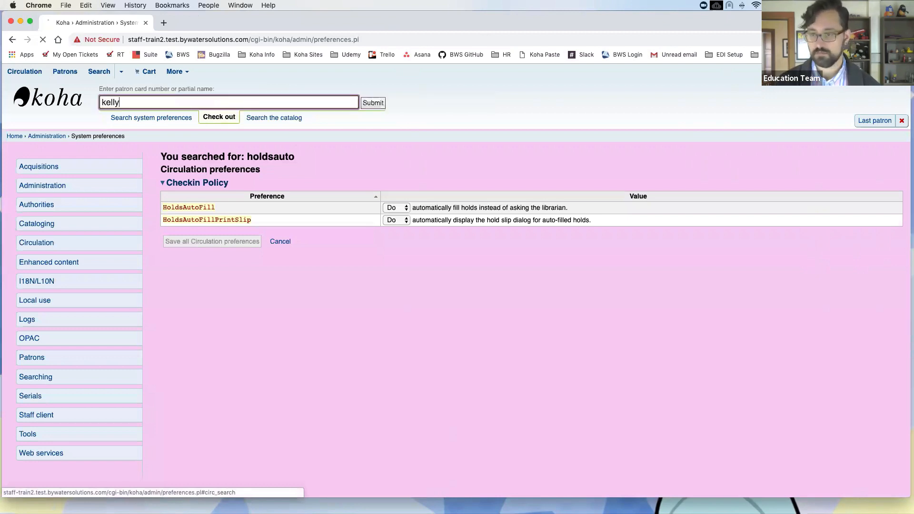
pyautogui.press('Return')
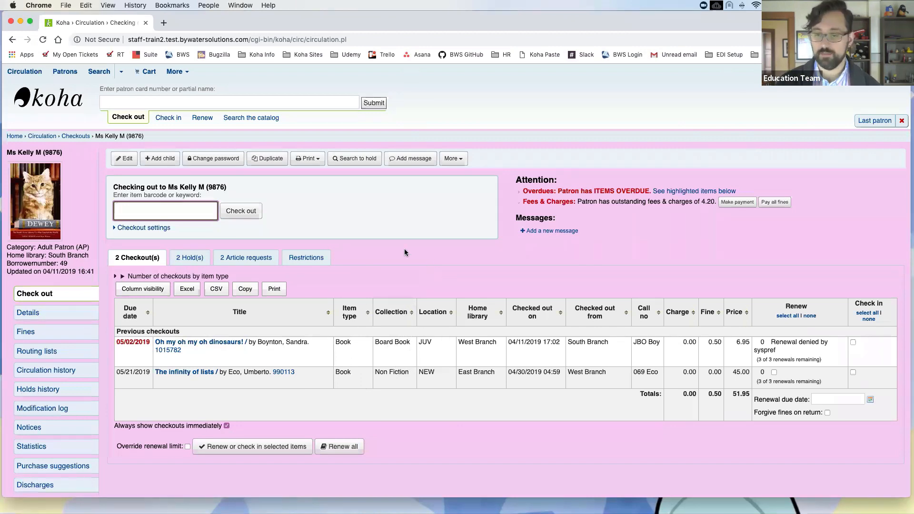
# Step: Open the table column configuration settings from Administration
pyautogui.click(177, 72)
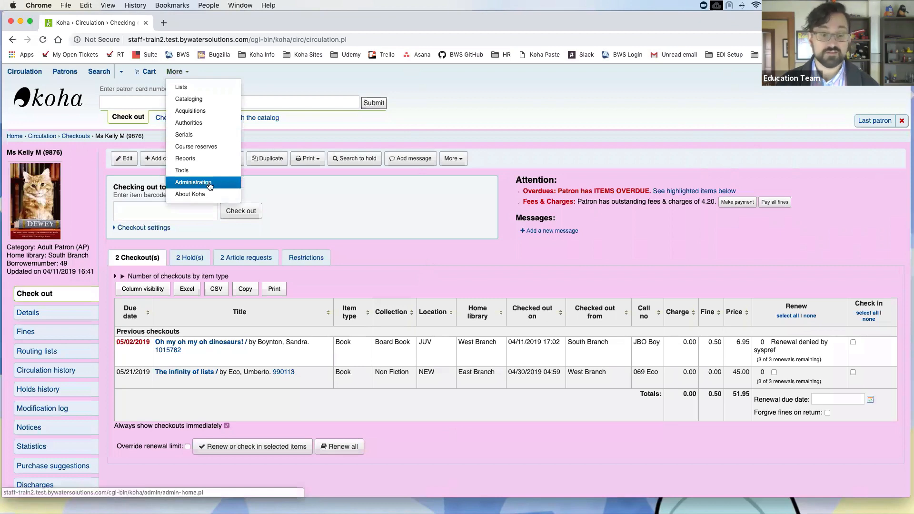
pyautogui.click(209, 185)
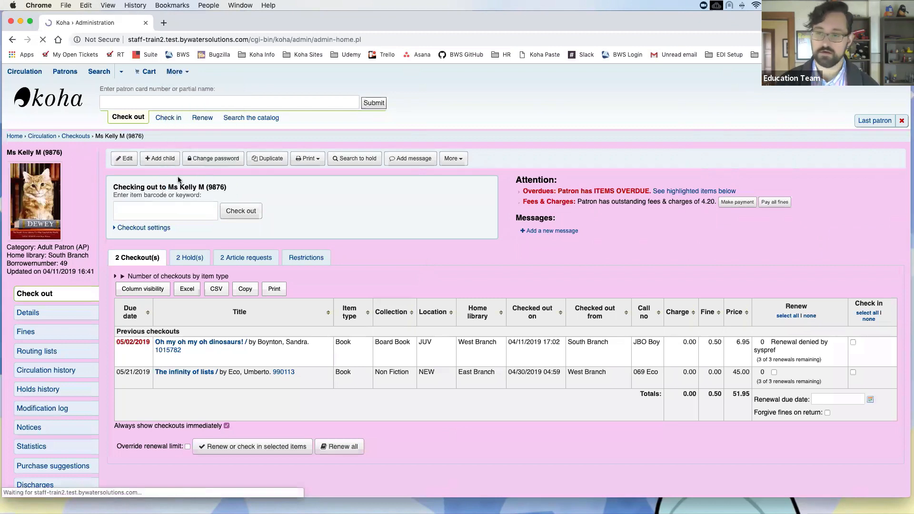
pyautogui.scroll(-8, 330, 232)
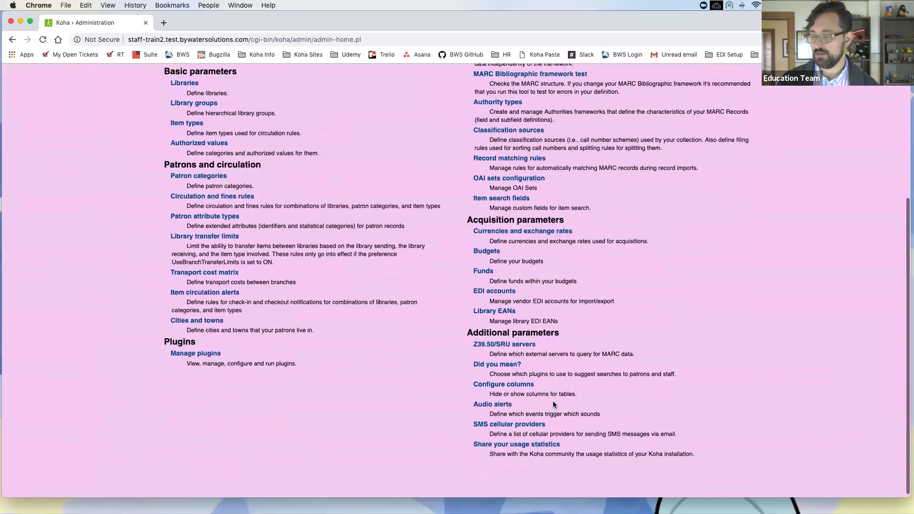
pyautogui.click(498, 382)
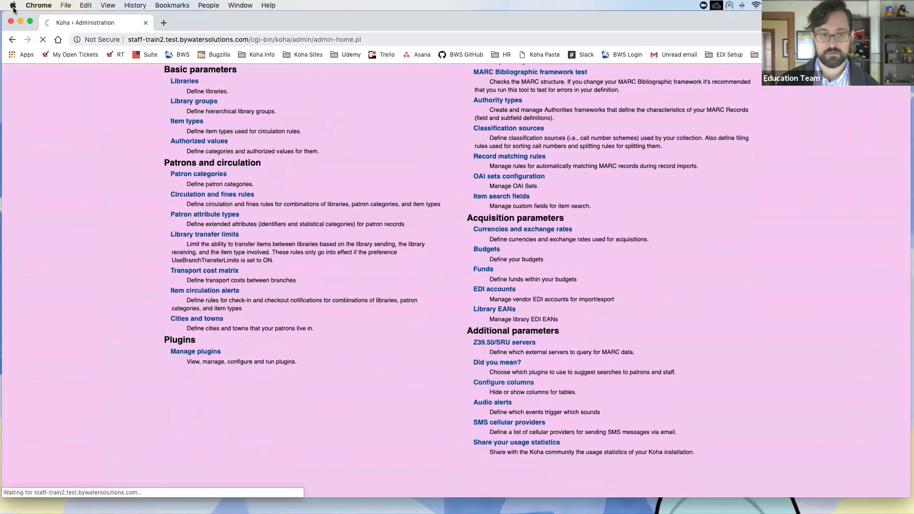
pyautogui.press('super+Tab')
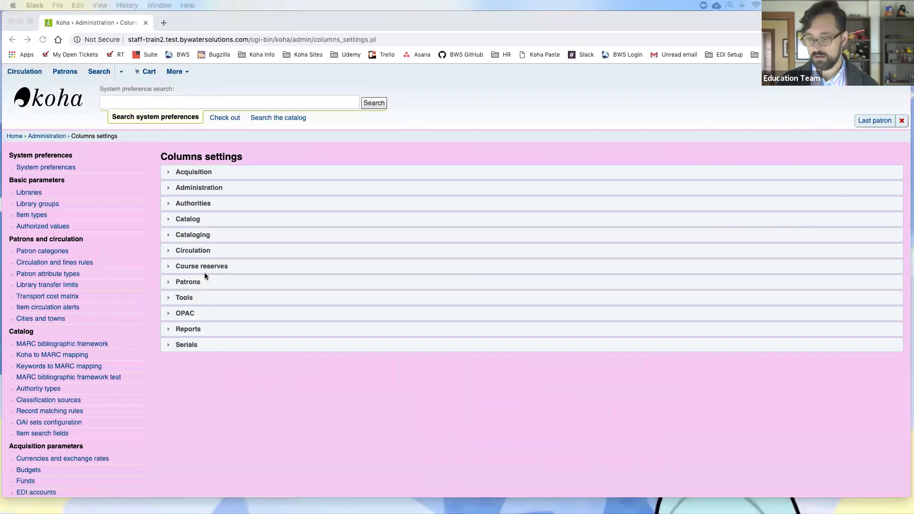
pyautogui.click(204, 253)
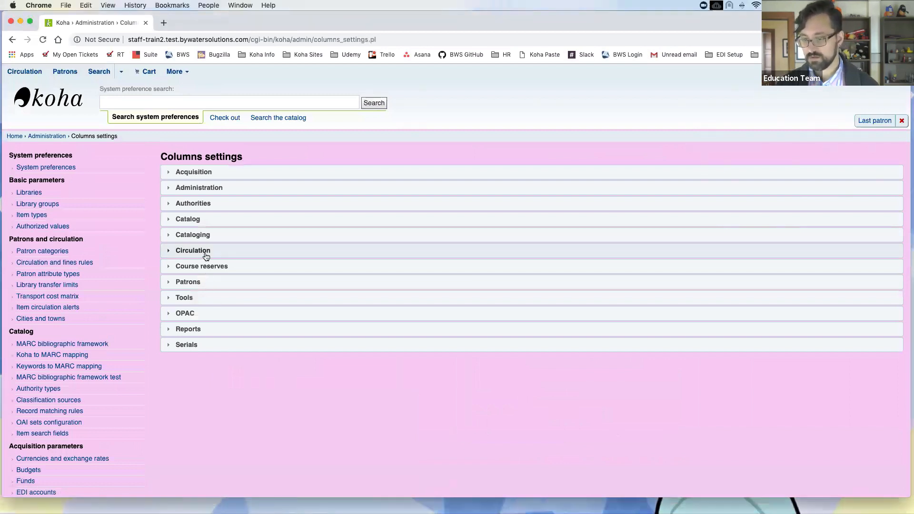
# Step: Untick 'Is hidden by default' for the collection column in the Circulation checkouts table
pyautogui.click(204, 253)
pyautogui.scroll(-10, 411, 299)
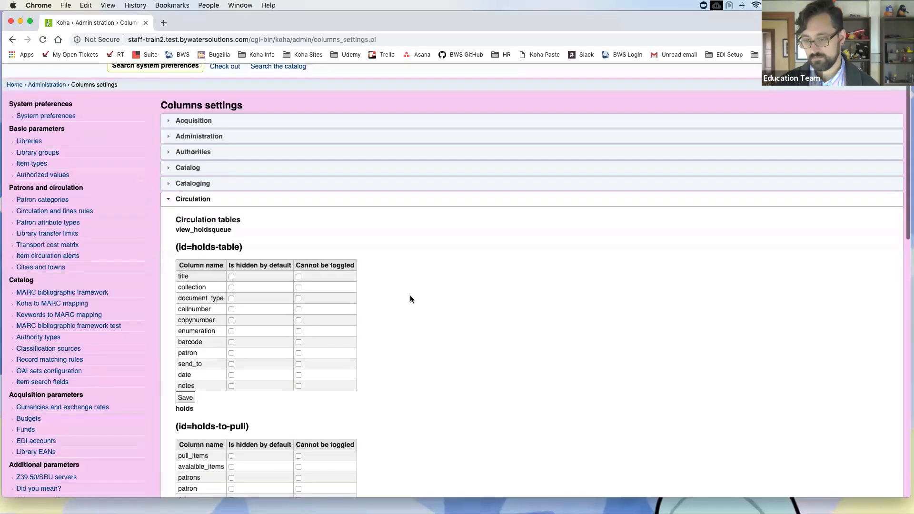
pyautogui.scroll(-12, 409, 300)
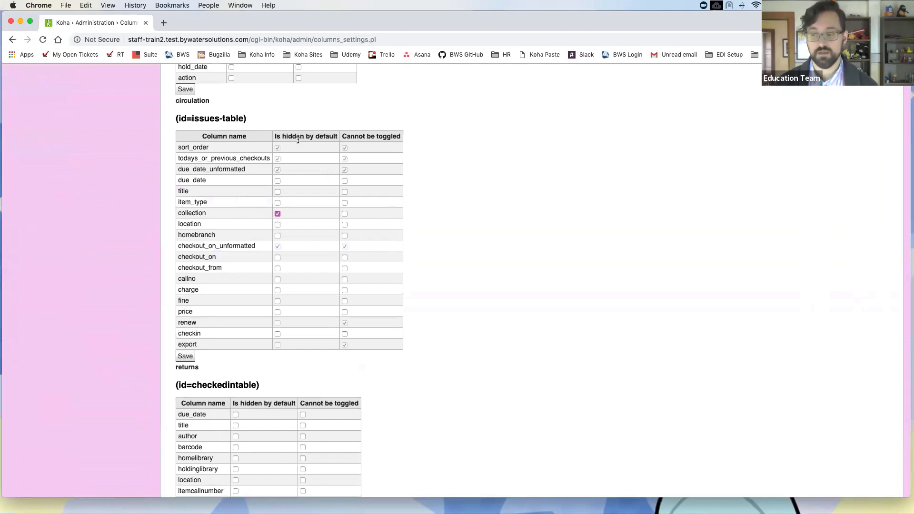
pyautogui.click(277, 213)
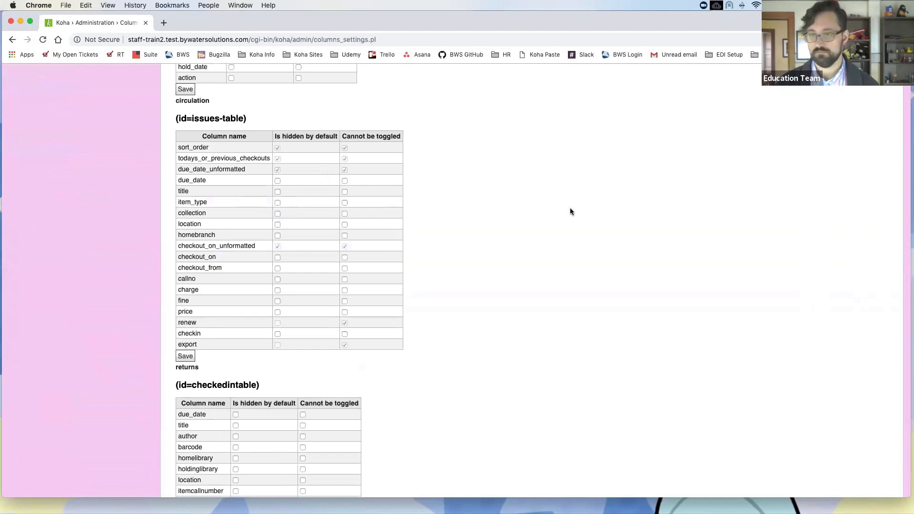
pyautogui.scroll(15, 567, 208)
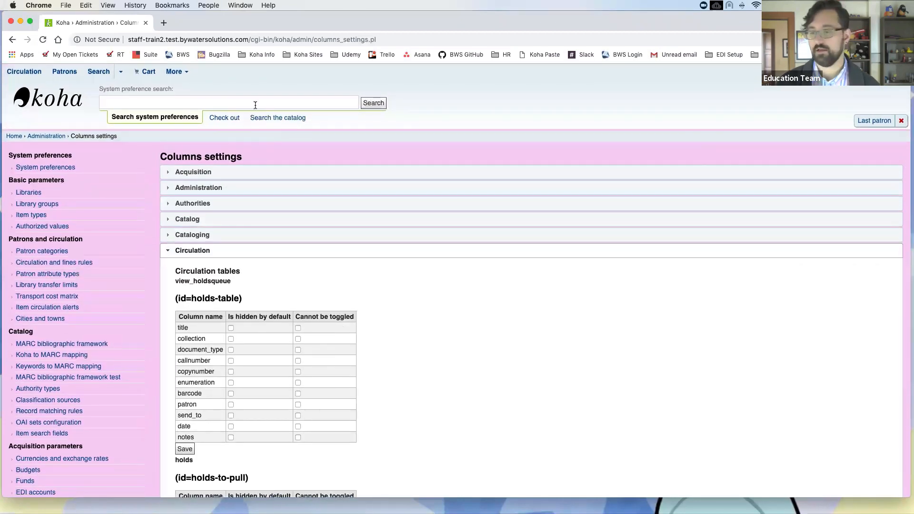
# Step: Search the catalog for 'little house' and start a hold on The little house by Virginia Lee Burton
pyautogui.click(282, 120)
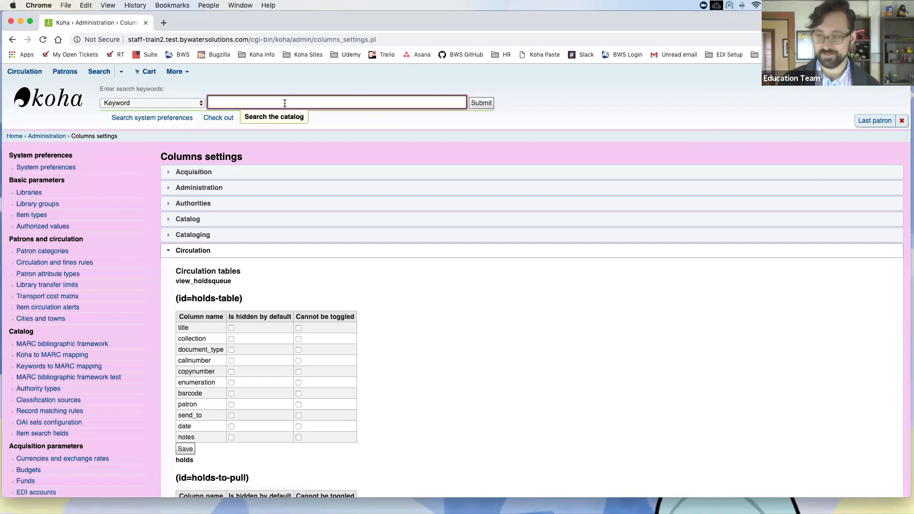
pyautogui.write('little house')
pyautogui.press('Return')
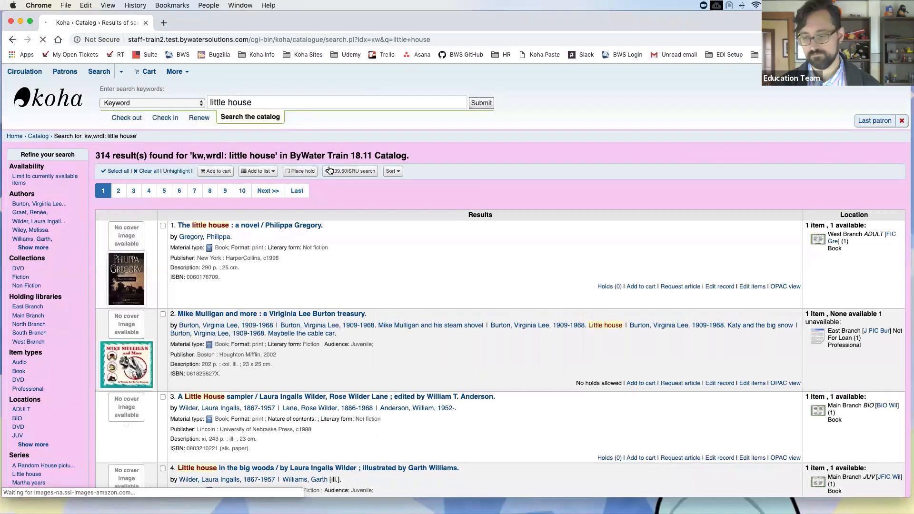
pyautogui.scroll(-5, 404, 236)
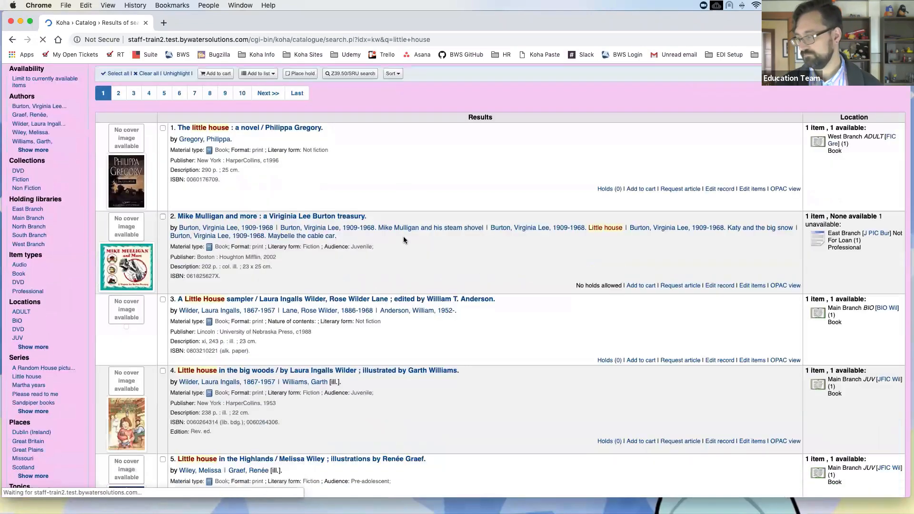
pyautogui.scroll(-10, 404, 236)
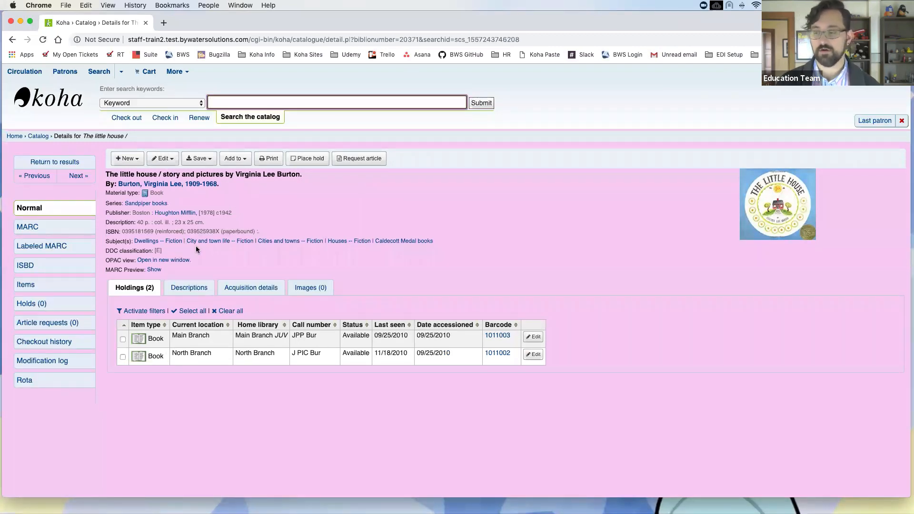
pyautogui.click(303, 162)
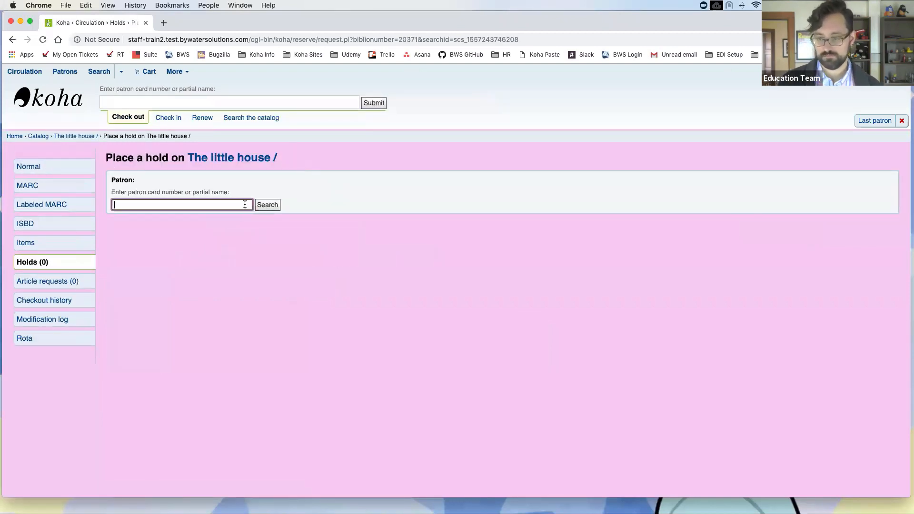
# Step: Pick the patron for The little house hold from the name autocomplete suggestions
pyautogui.write('kelly')
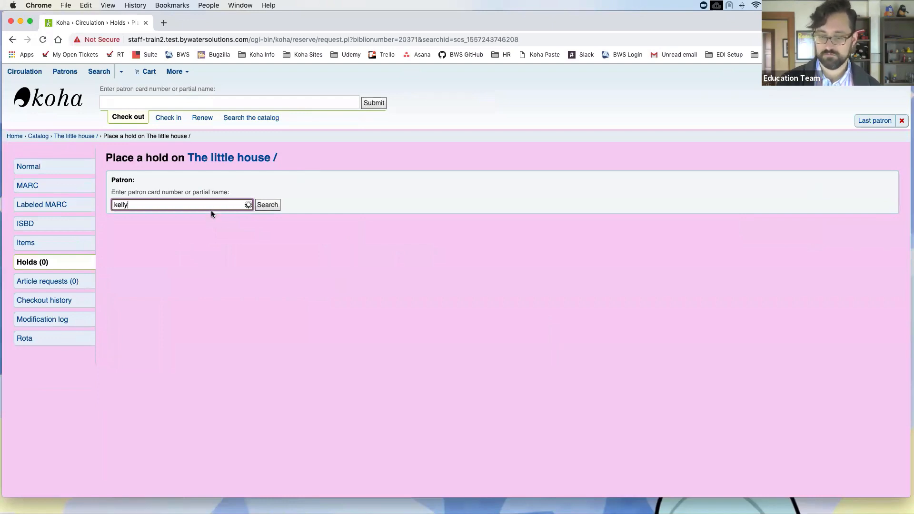
pyautogui.click(200, 218)
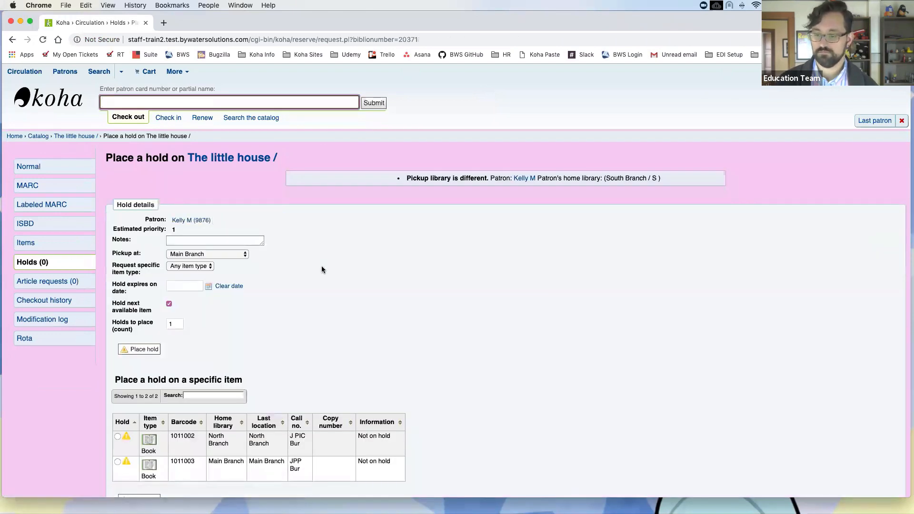
pyautogui.scroll(-2, 323, 265)
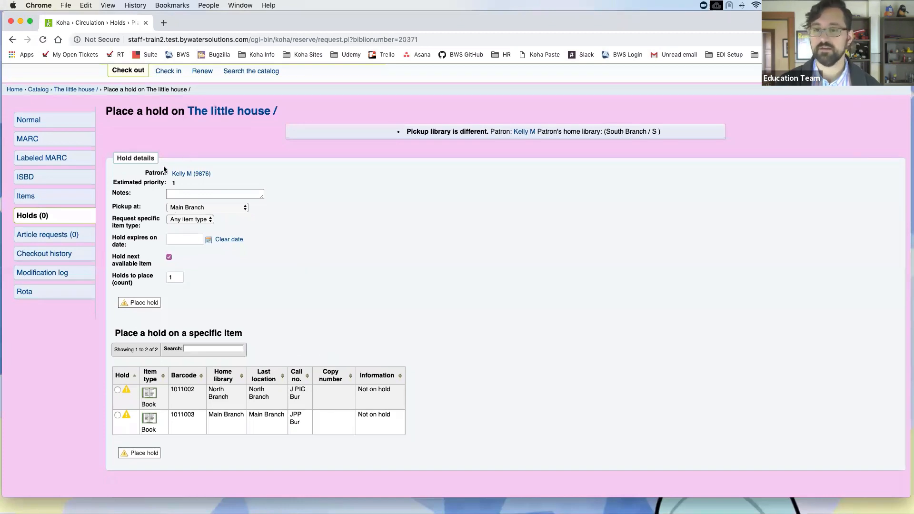
pyautogui.scroll(2, 118, 137)
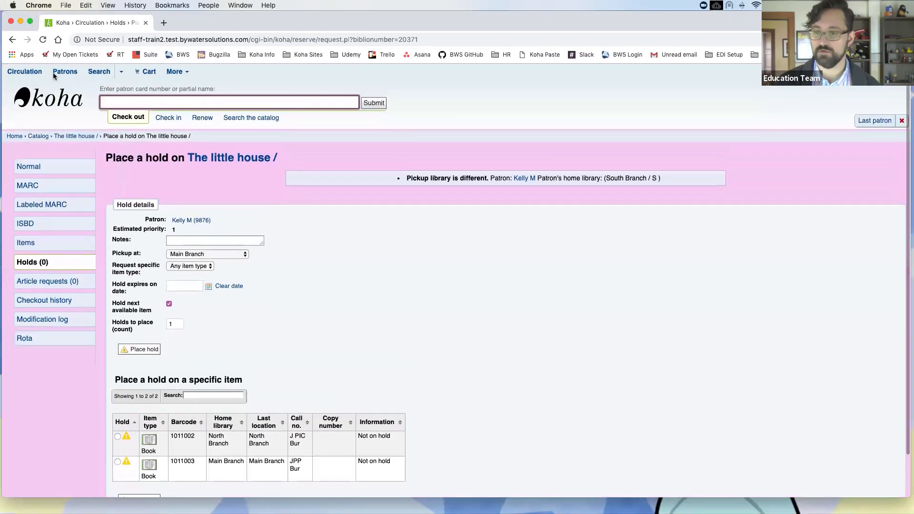
# Step: Go to Circulation and open the East Branch article requests list
pyautogui.click(25, 72)
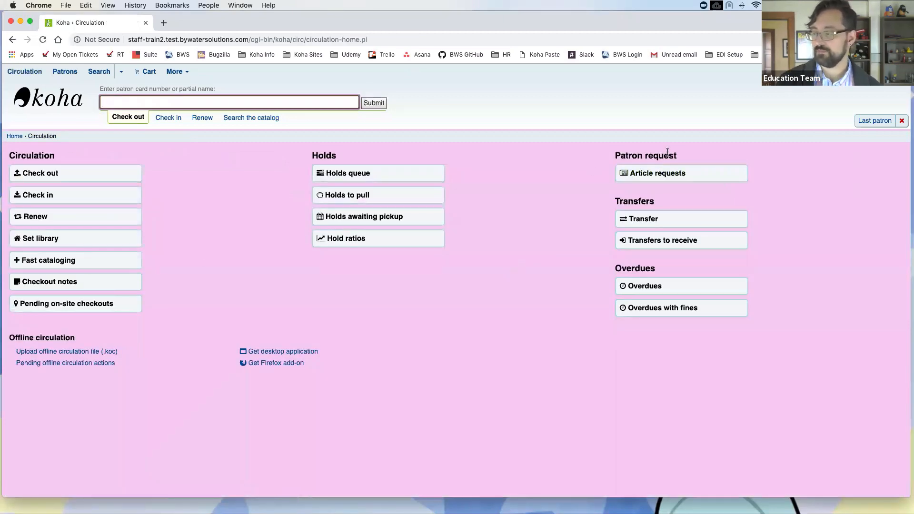
pyautogui.click(731, 174)
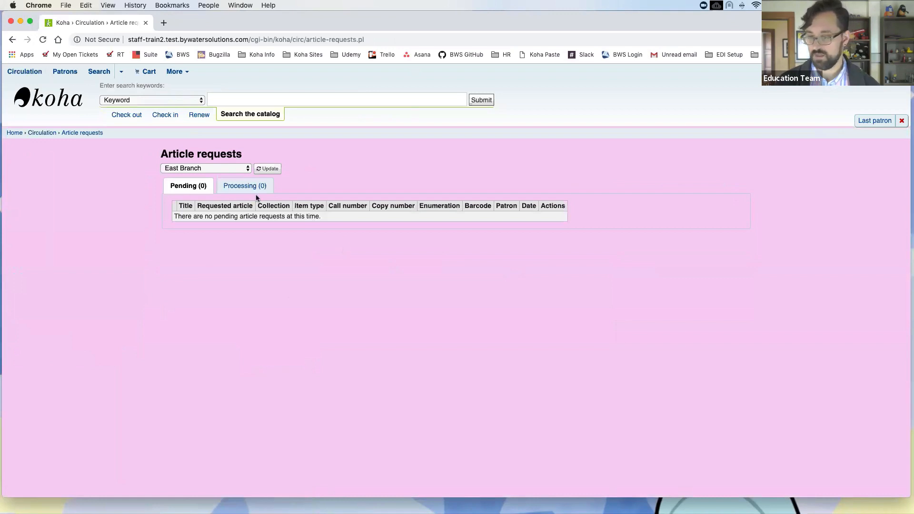
# Step: Filter the article requests list to show all libraries
pyautogui.click(247, 167)
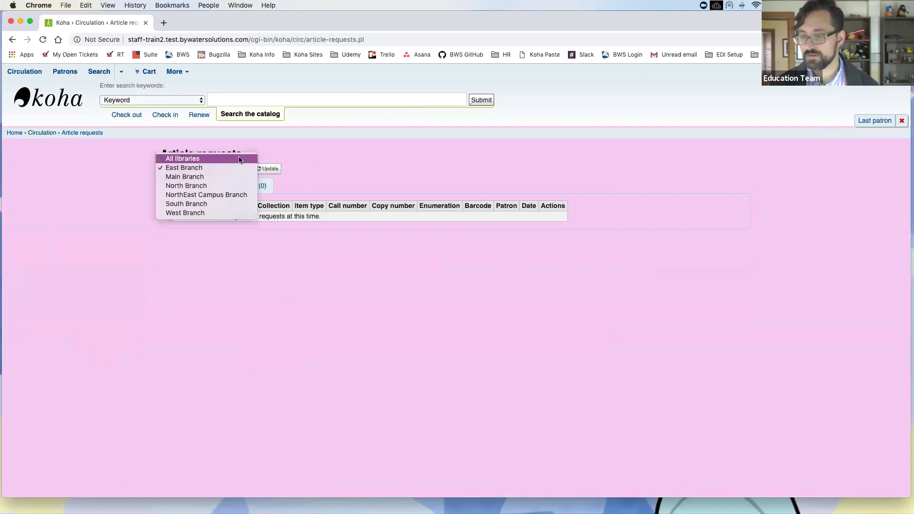
pyautogui.click(240, 159)
pyautogui.click(268, 169)
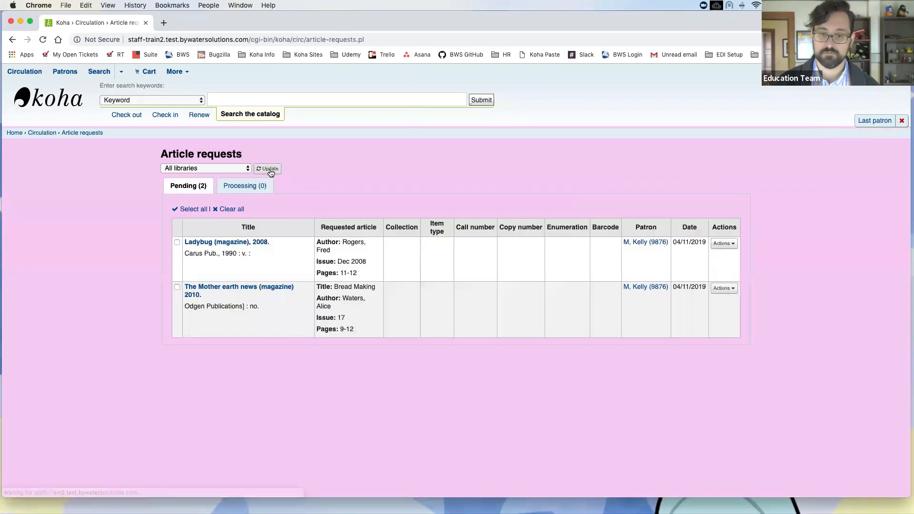
pyautogui.click(269, 170)
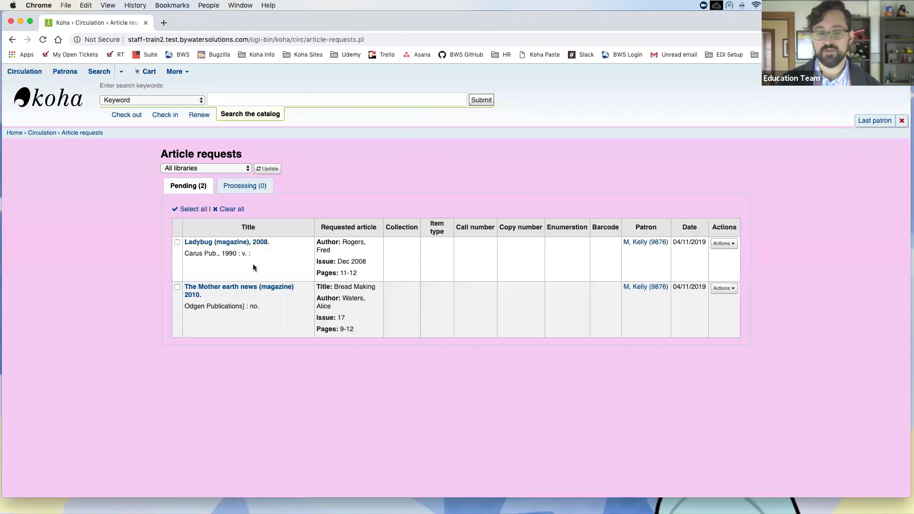
# Step: Select the Ladybug and Mother earth news requests and view batch actions without applying one
pyautogui.click(177, 244)
pyautogui.click(176, 290)
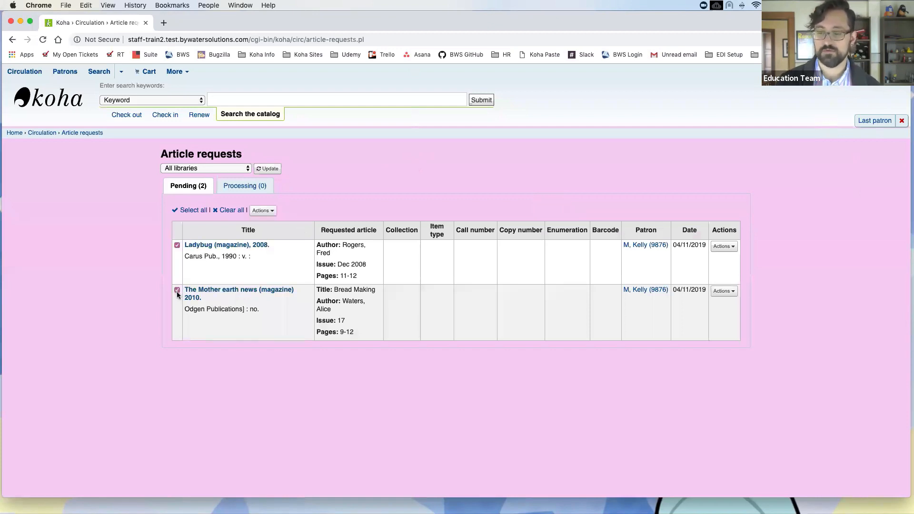
pyautogui.click(269, 212)
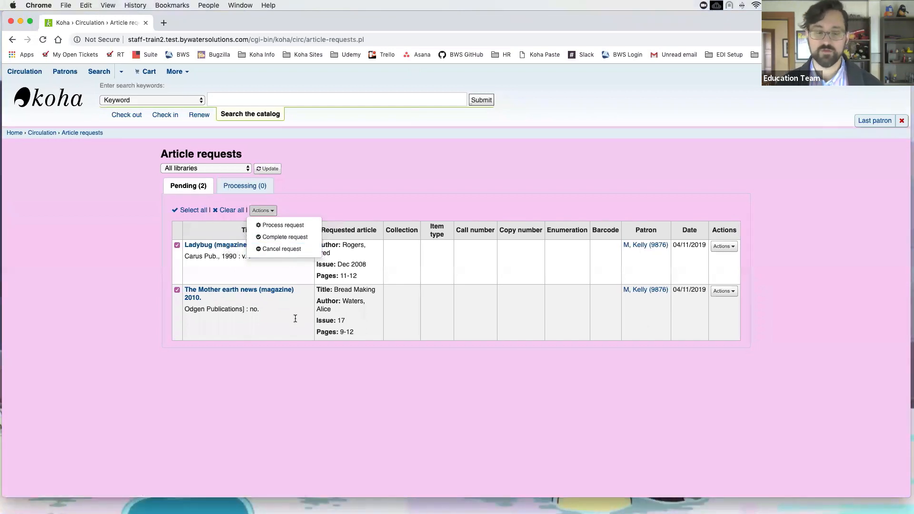
pyautogui.click(105, 271)
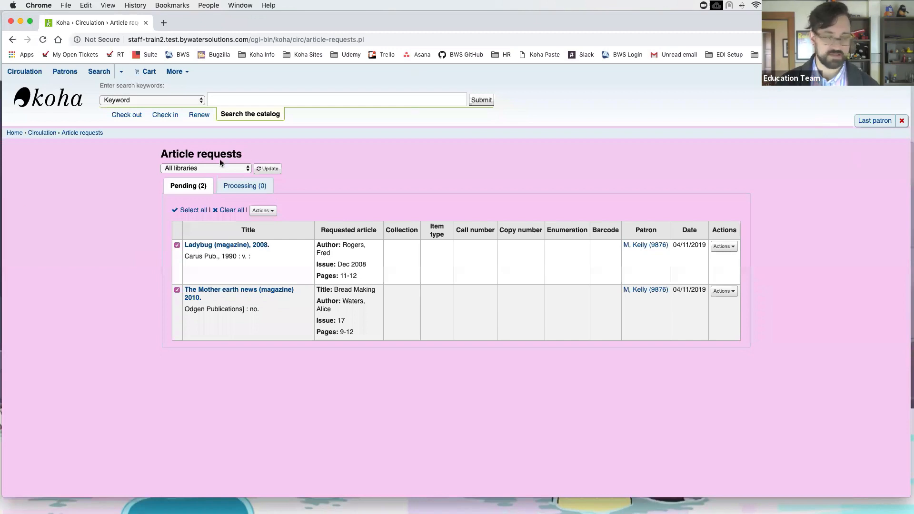
# Step: Find the patron by name in the Check out search and open their four charges totalling 68.00
pyautogui.click(128, 116)
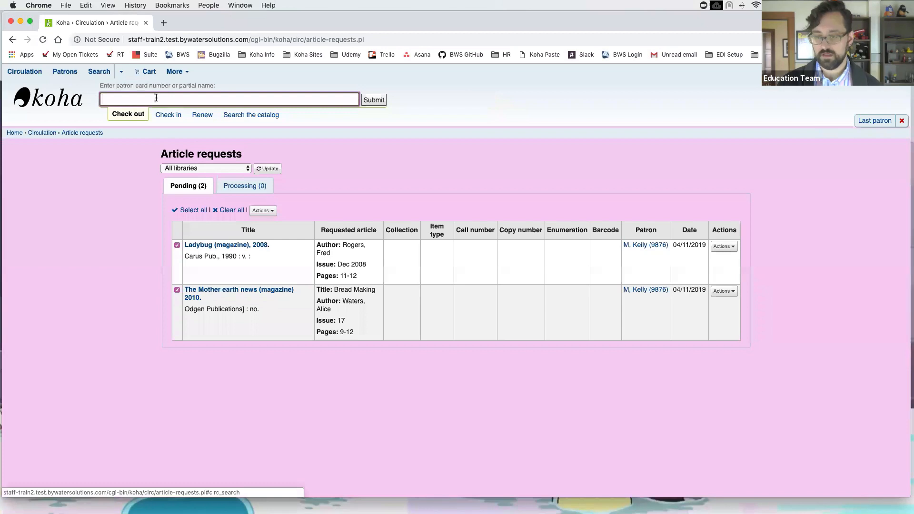
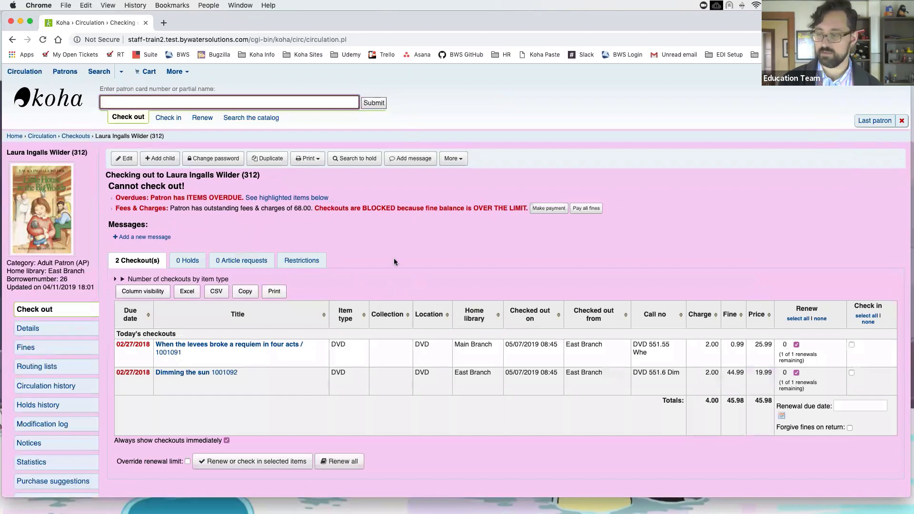
pyautogui.scroll(-2, 361, 200)
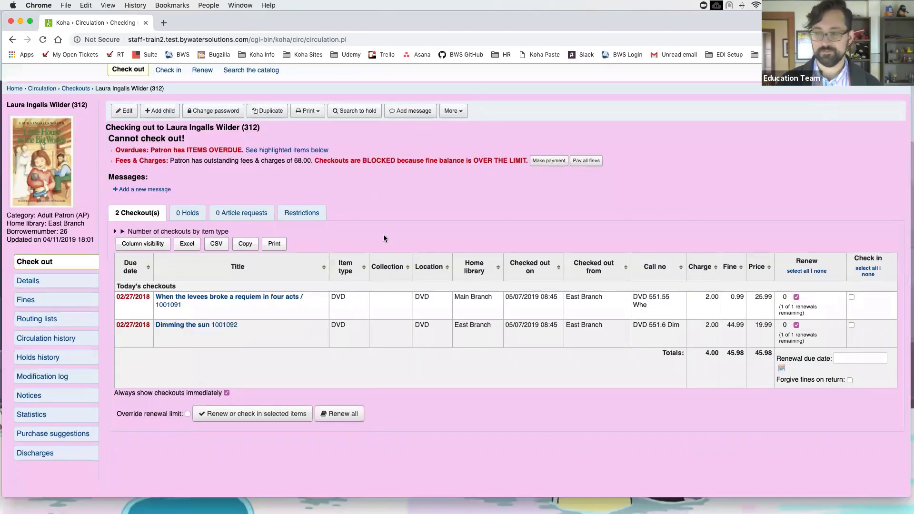
pyautogui.click(70, 297)
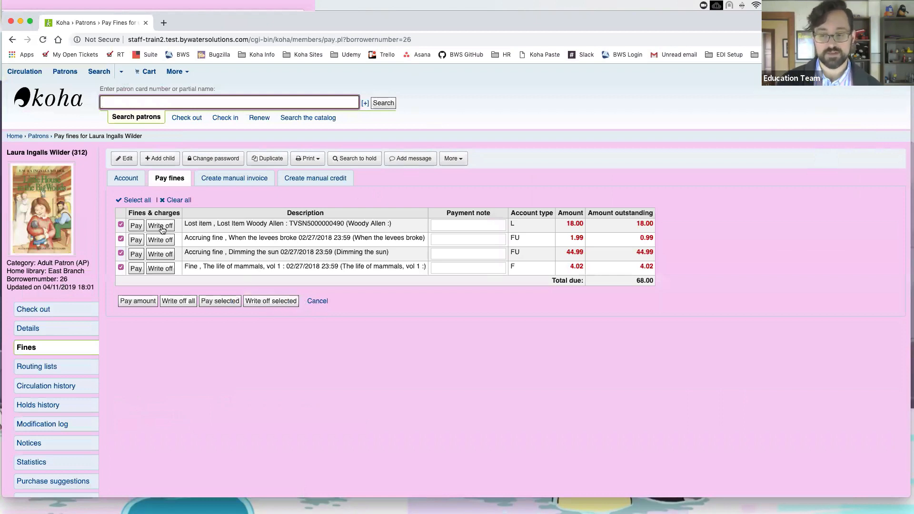
# Step: Deselect the two accruing fines and write off the lost item and mammals fines, 22.02
pyautogui.click(120, 239)
pyautogui.click(121, 253)
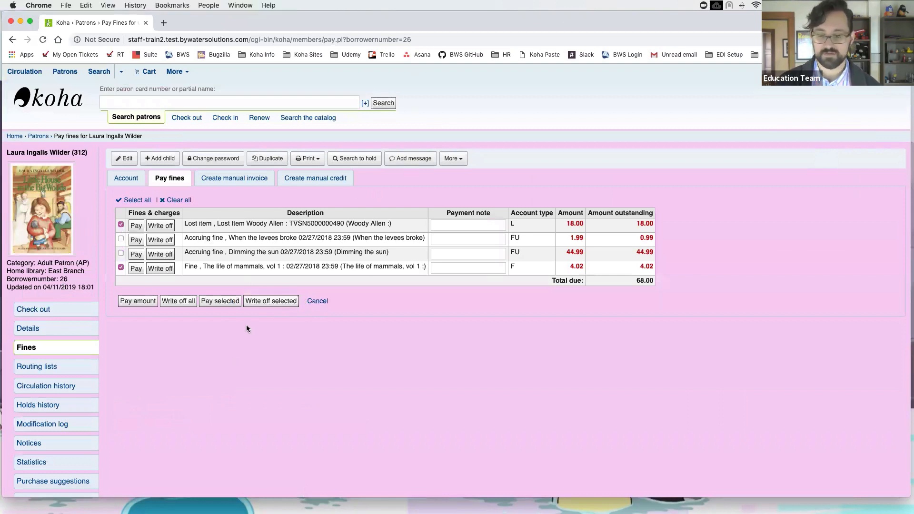
pyautogui.click(281, 301)
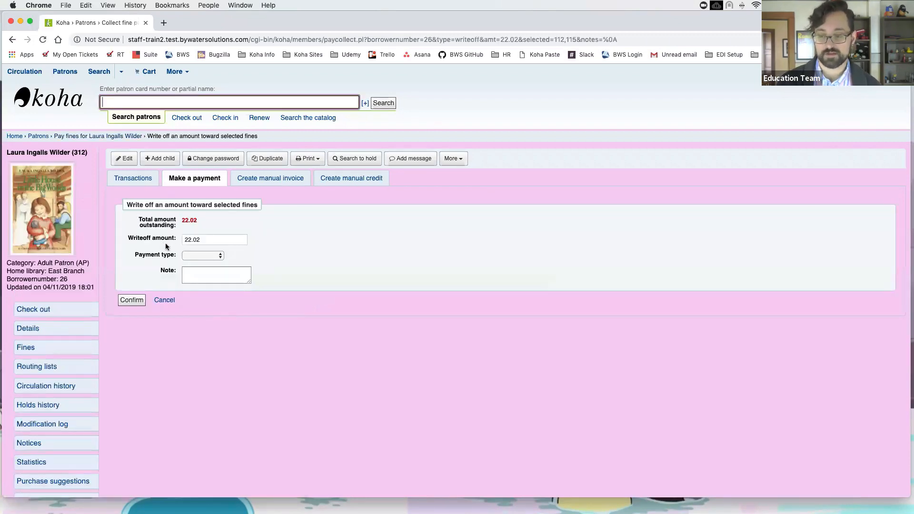
# Step: Leave the write-off note unfinished and go back to the four fines, 68.00 due
pyautogui.click(220, 274)
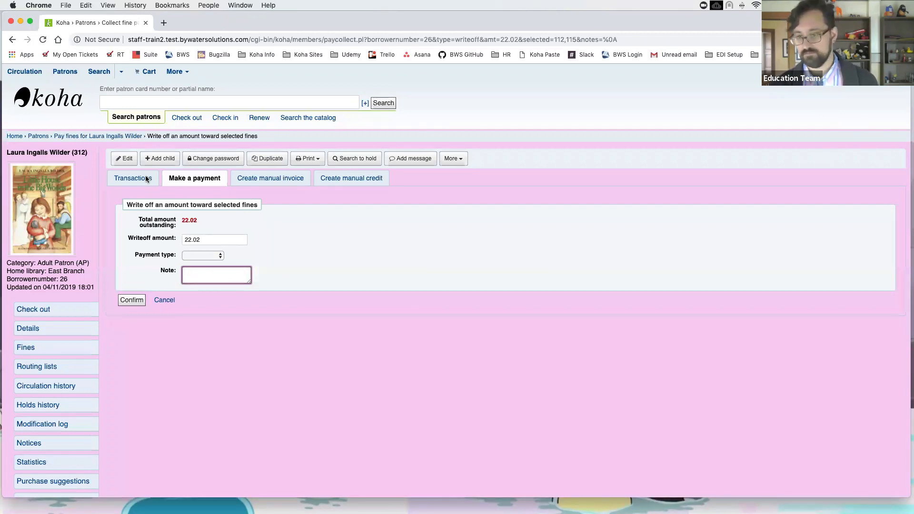
pyautogui.click(11, 40)
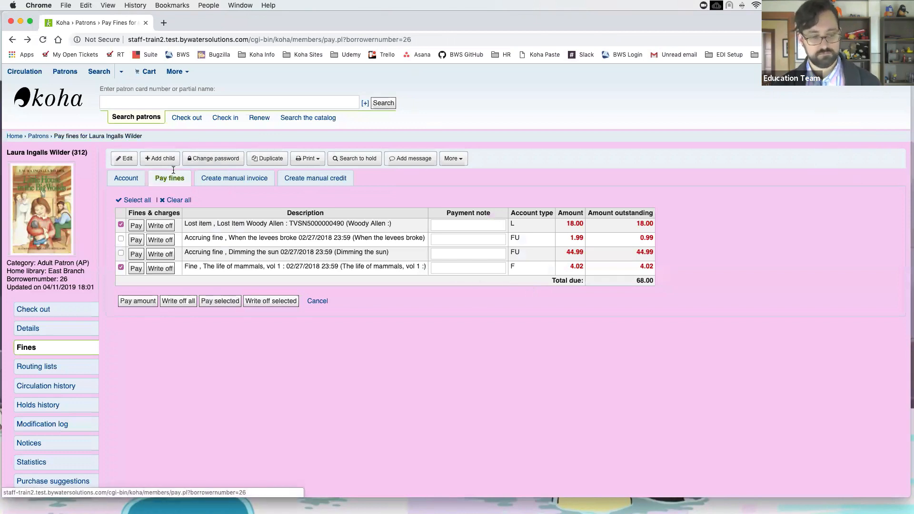
# Step: Show the patron's Account history of nine transactions with 68.00 total due
pyautogui.scroll(-1, 130, 183)
pyautogui.scroll(-1, 130, 183)
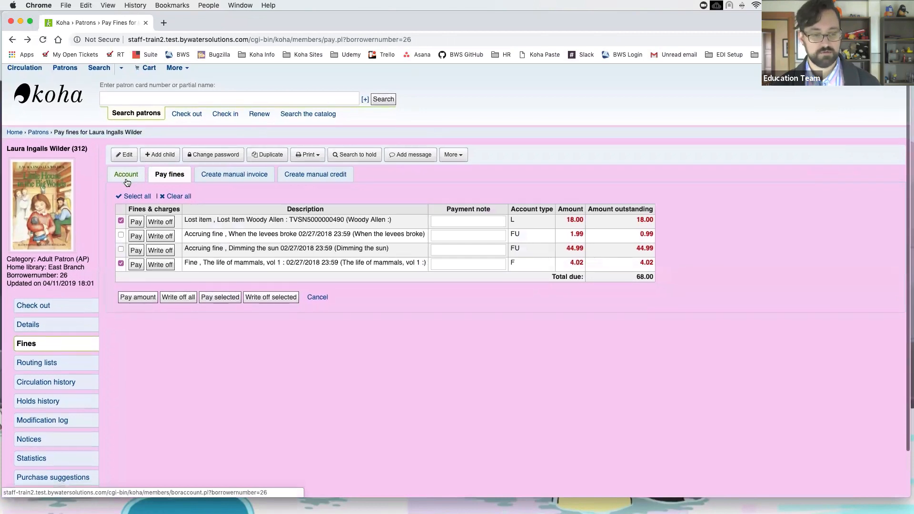
pyautogui.click(126, 177)
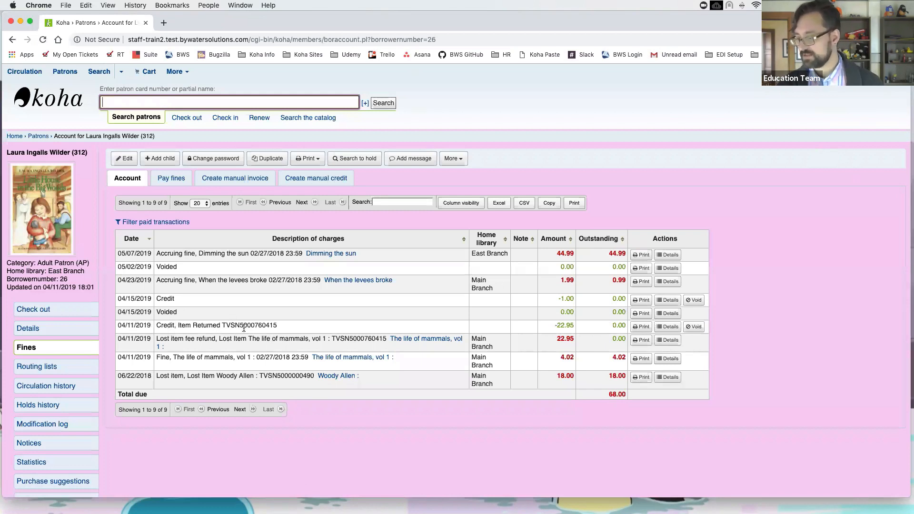
# Step: Void and confirm the -22.95 item-returned credit, raising the total due to 90.95
pyautogui.click(696, 327)
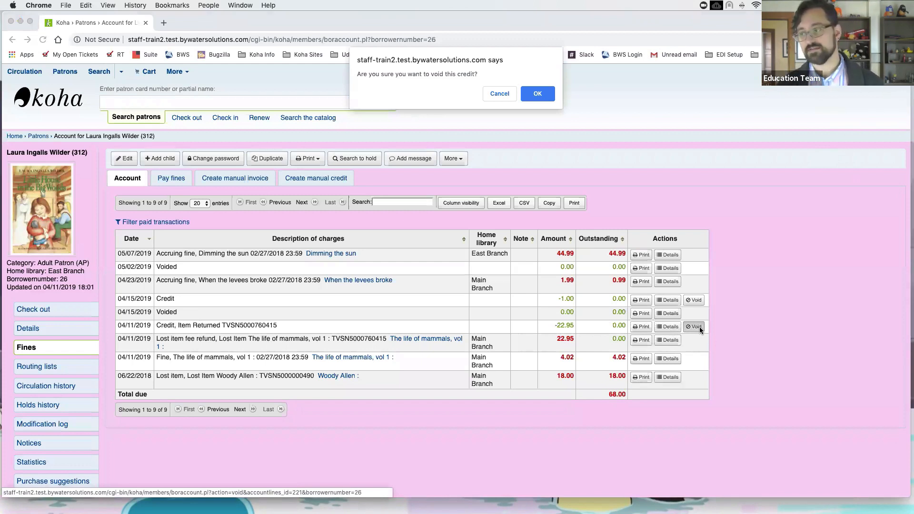
pyautogui.click(538, 94)
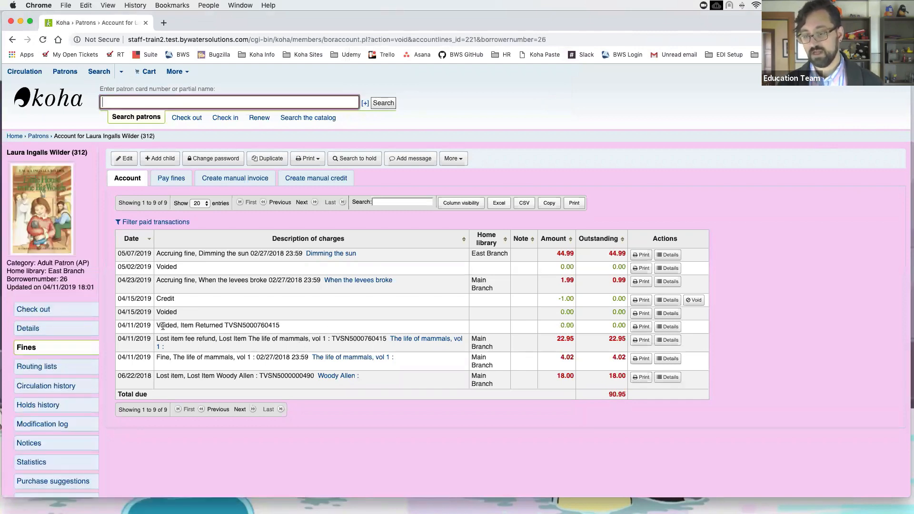
# Step: Highlight the voided credit's description and its 0.00 amounts in the account list
pyautogui.moveTo(157, 326); pyautogui.dragTo(297, 332)
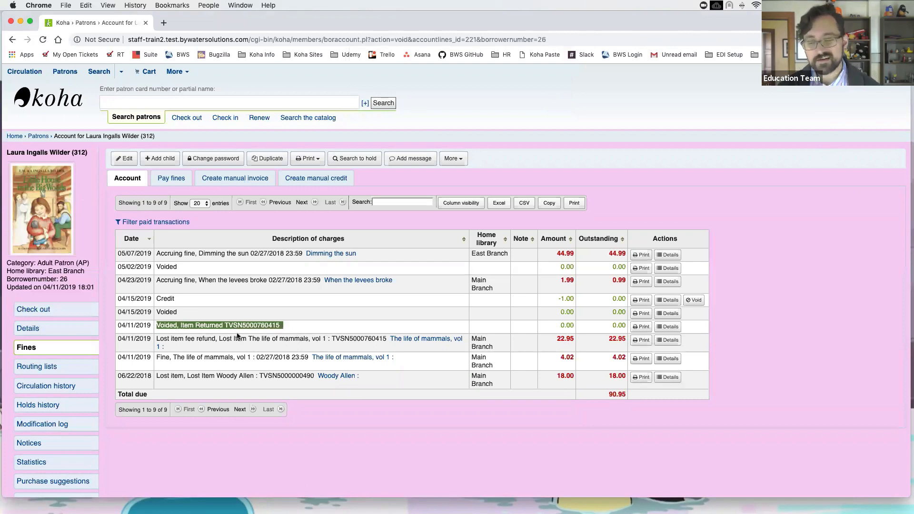
pyautogui.moveTo(561, 325); pyautogui.dragTo(625, 321)
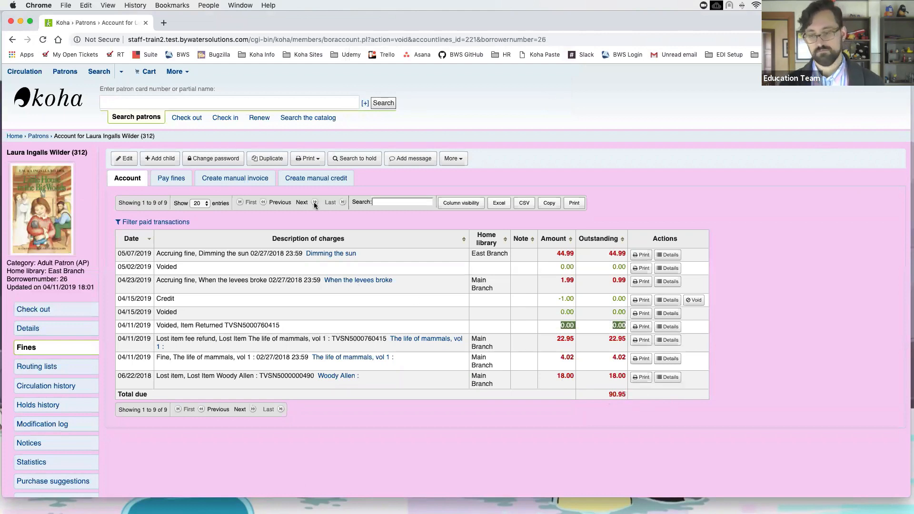
# Step: Go to Pay fines and choose to pay the 22.95 lost item fee refund alone
pyautogui.click(179, 182)
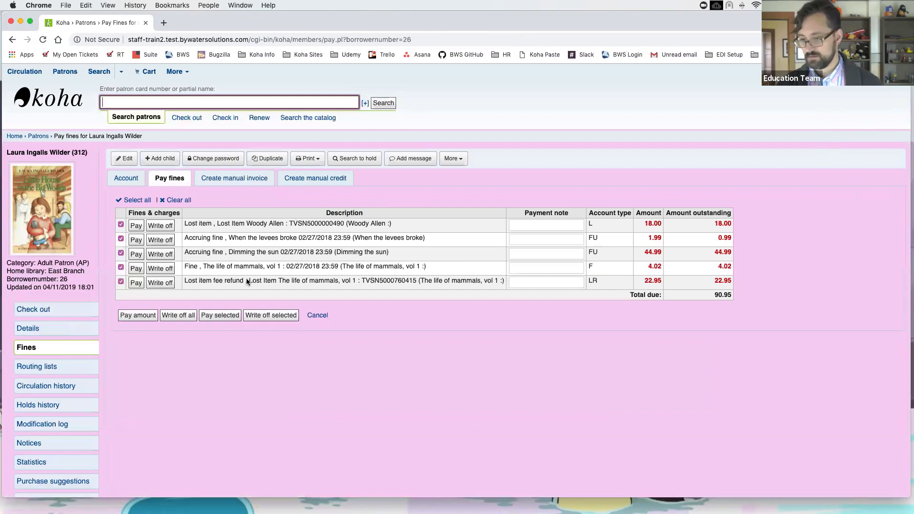
pyautogui.click(135, 283)
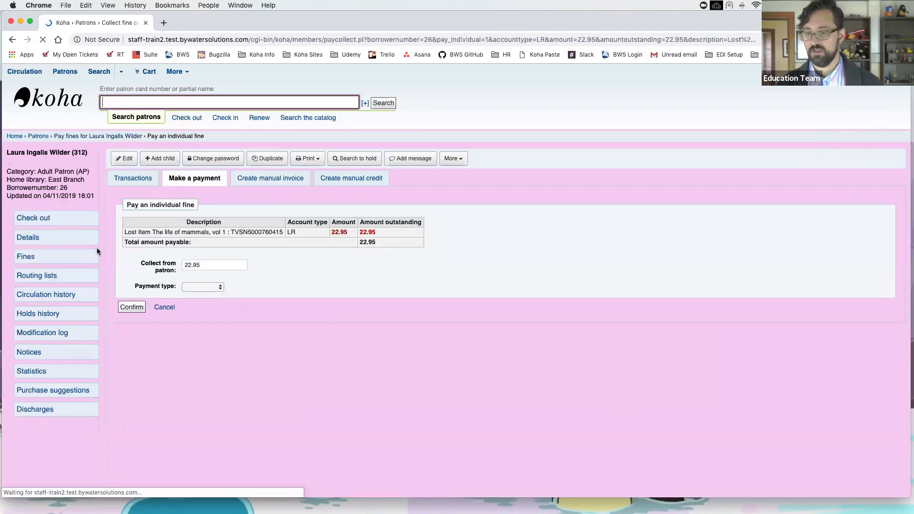
# Step: Open the patron's details in a new tab and begin editing their contact information
pyautogui.rightClick(41, 237)
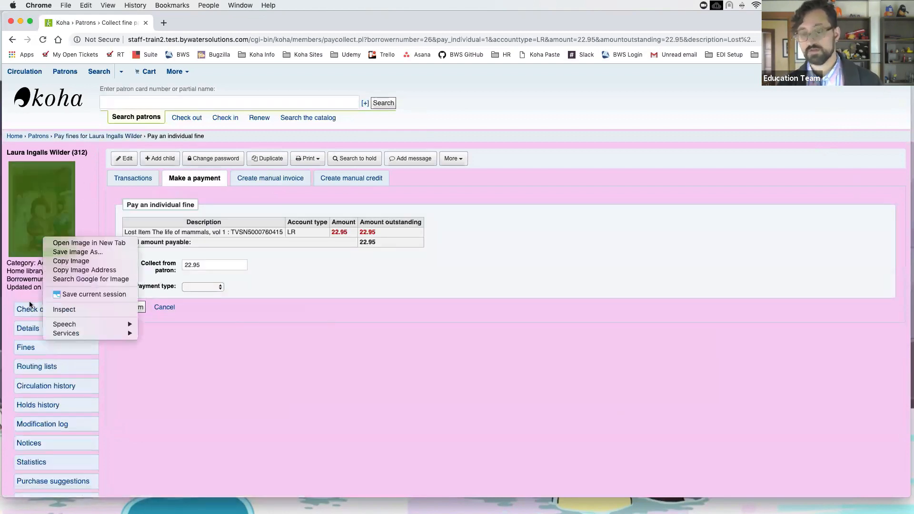
pyautogui.rightClick(26, 328)
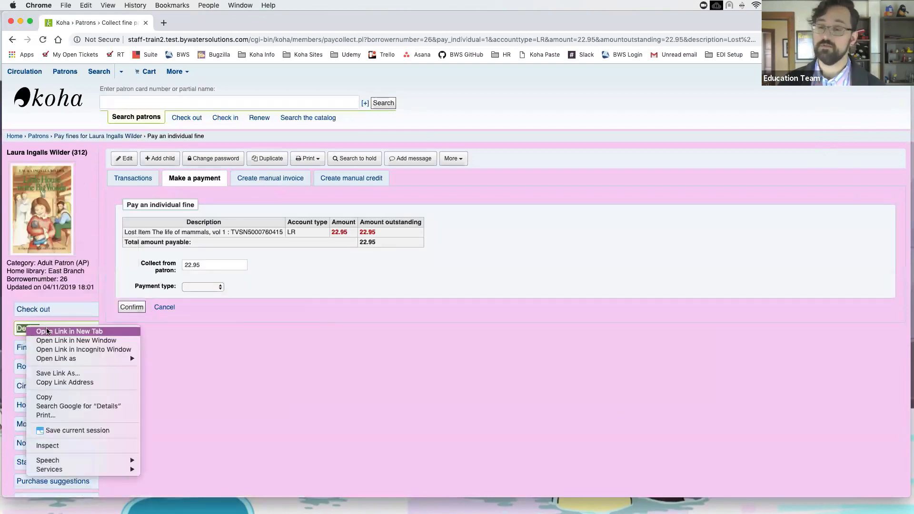
pyautogui.click(64, 333)
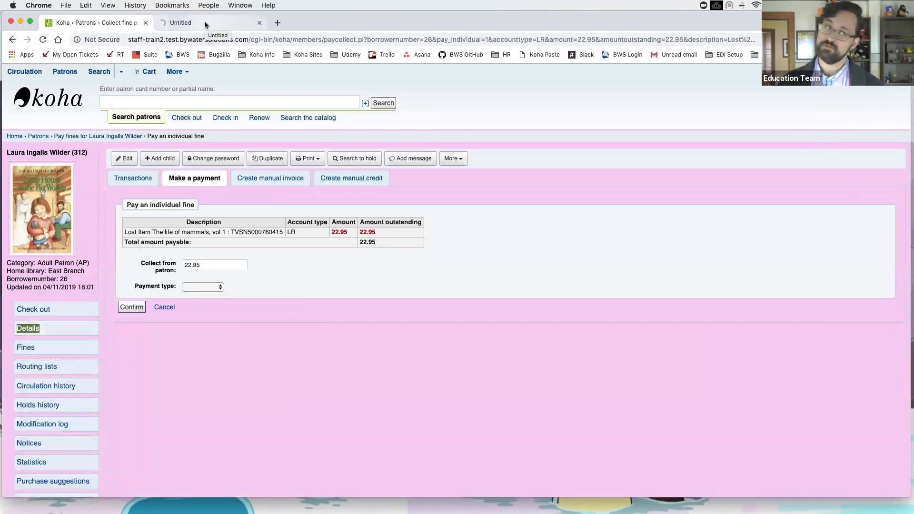
pyautogui.click(206, 25)
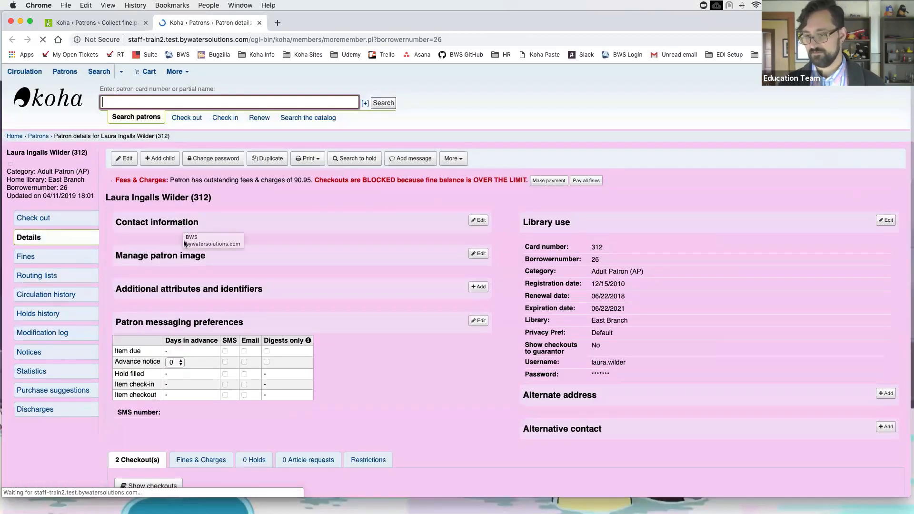
pyautogui.click(480, 221)
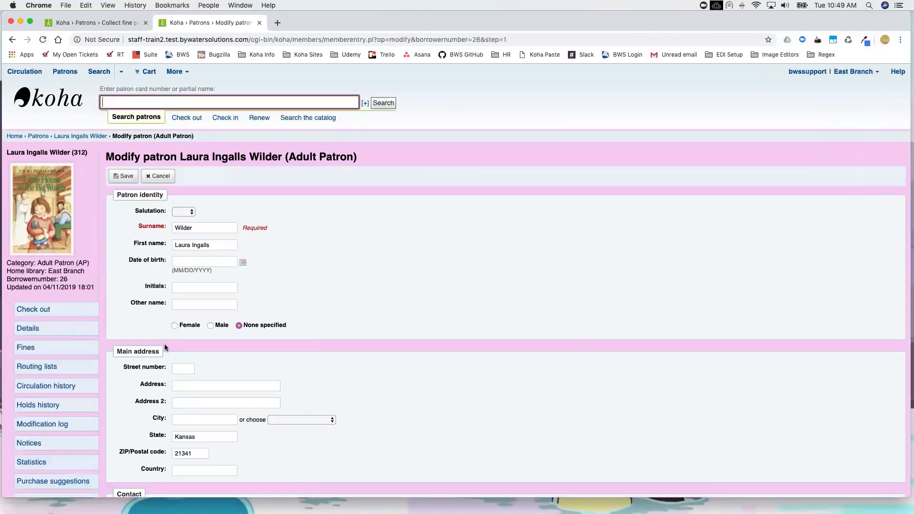
# Step: Enter a primary email address for the patron and save the record
pyautogui.scroll(-5, 219, 357)
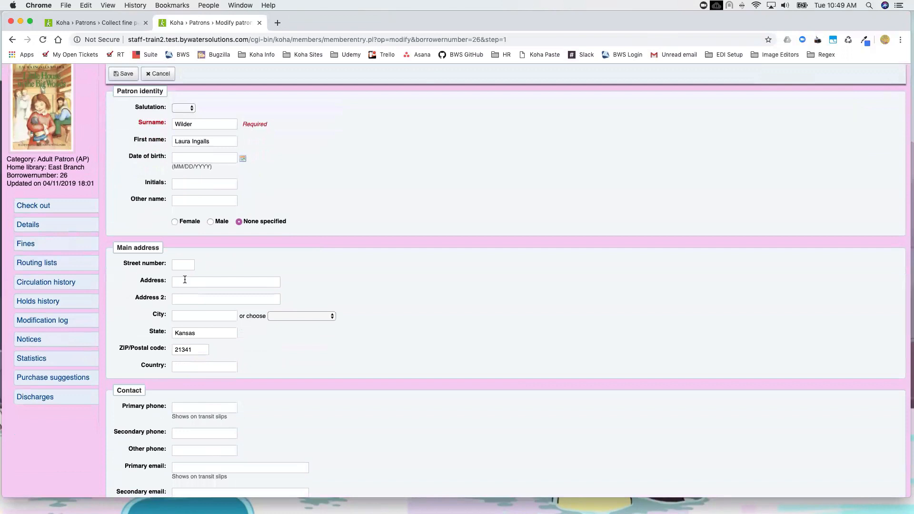
pyautogui.scroll(-3, 191, 295)
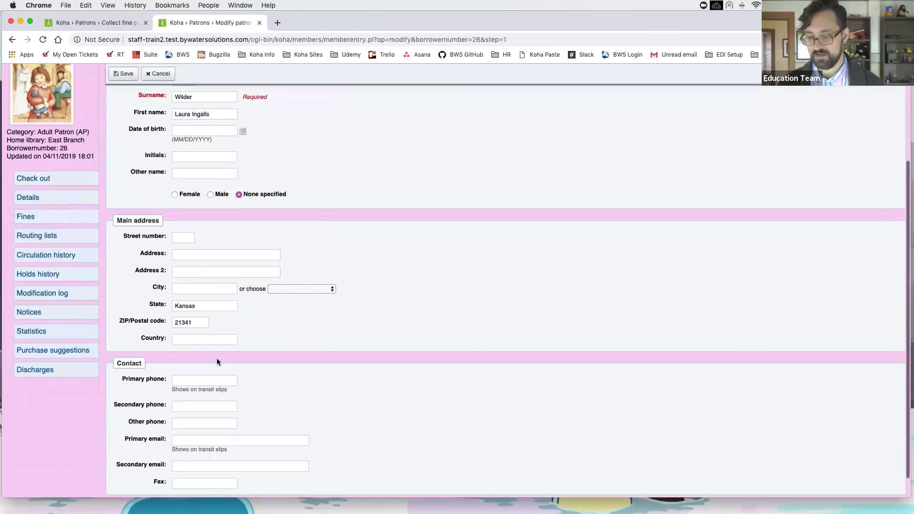
pyautogui.click(192, 415)
pyautogui.write('email@email')
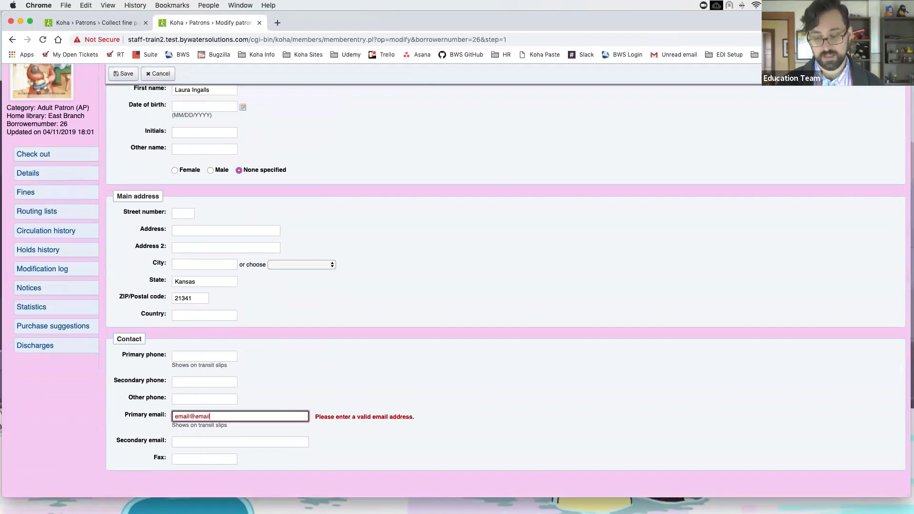
pyautogui.write('.email')
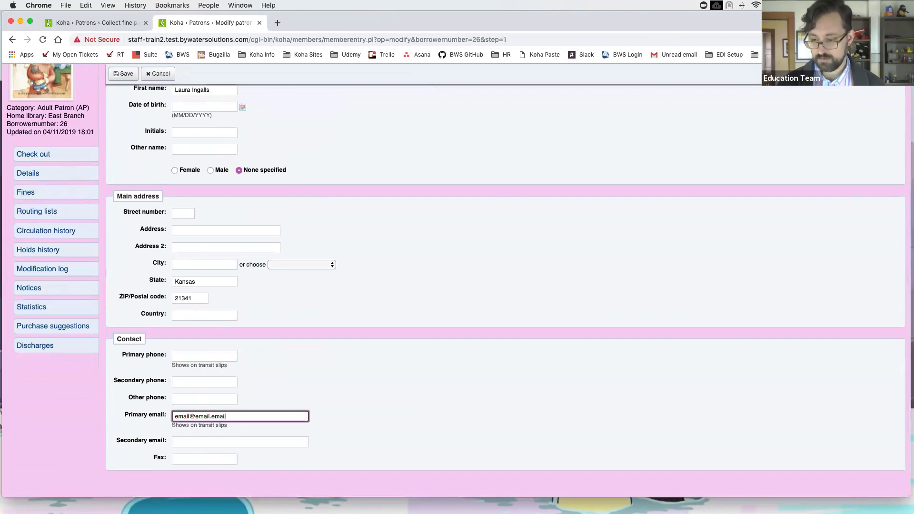
pyautogui.click(335, 404)
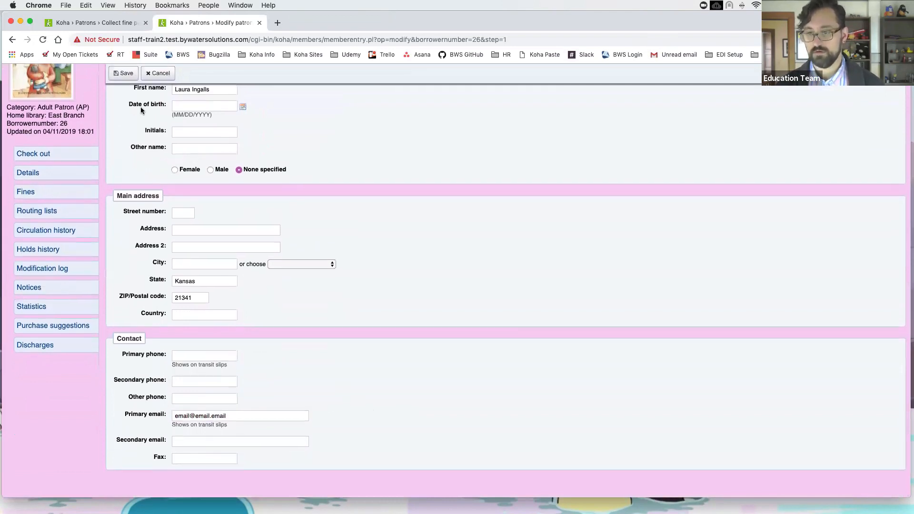
pyautogui.click(126, 74)
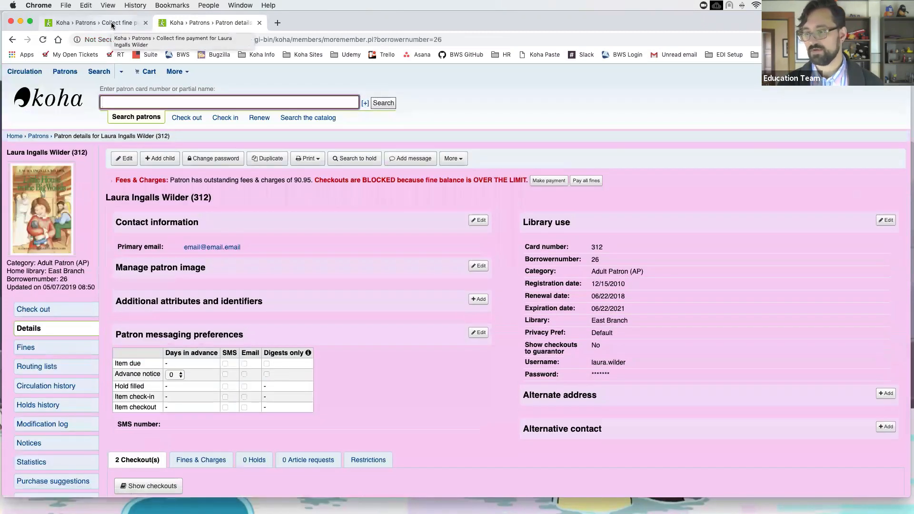
# Step: Pay the 22.95 lost item fine for The life of mammals in Cash
pyautogui.click(112, 23)
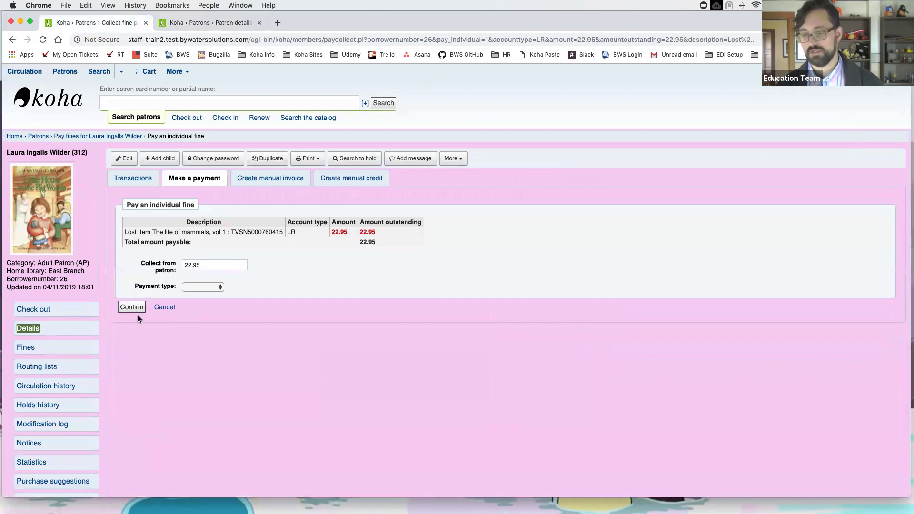
pyautogui.click(190, 287)
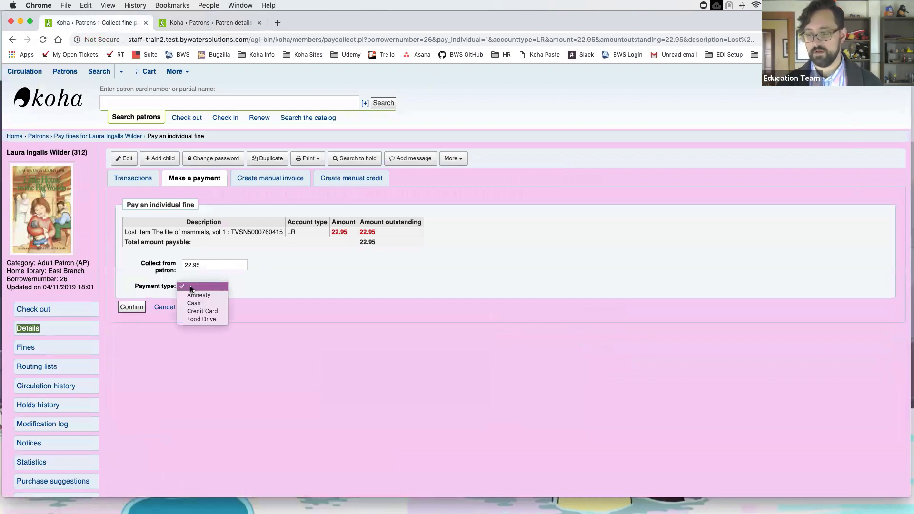
pyautogui.click(207, 305)
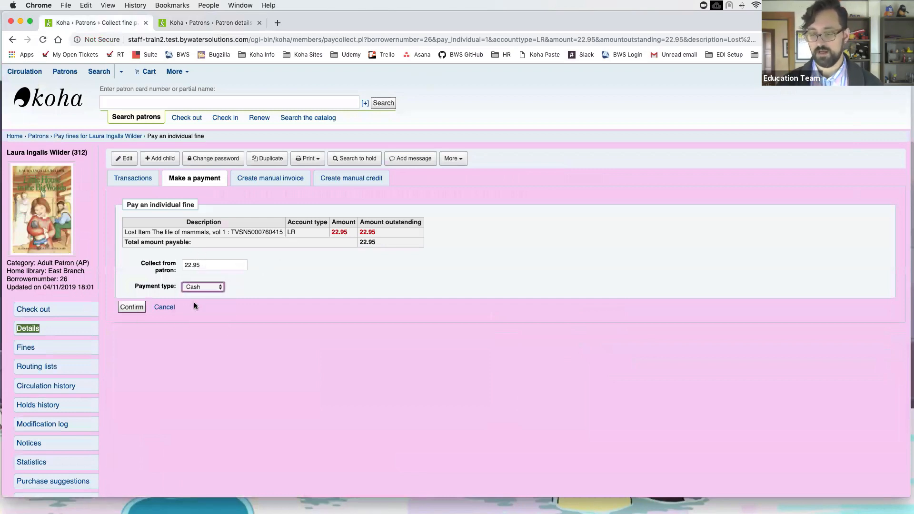
pyautogui.click(132, 308)
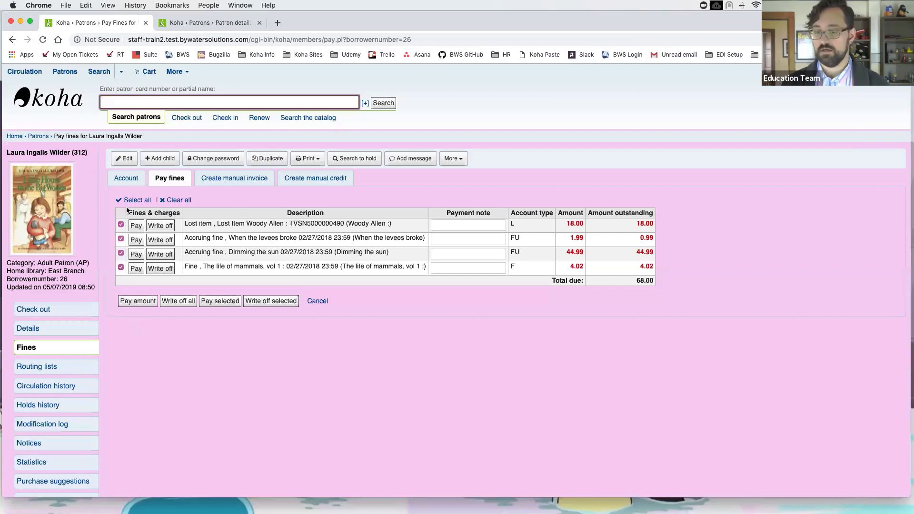
# Step: Expand the patron's pending Account payment notice for 22.95, then return to their details
pyautogui.click(40, 446)
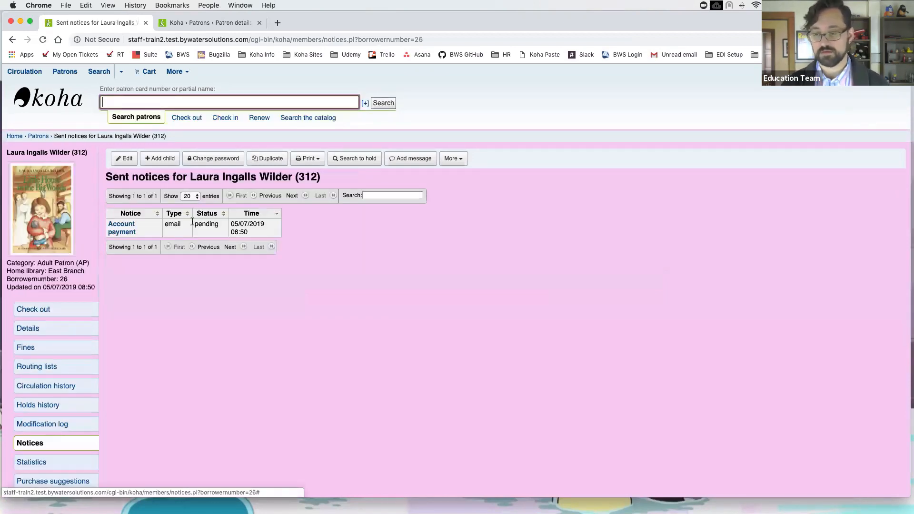
pyautogui.click(122, 232)
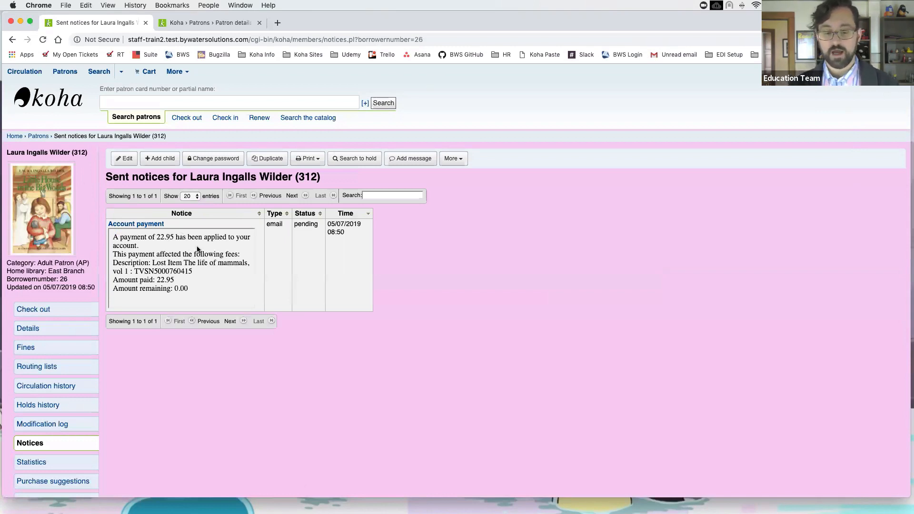
pyautogui.click(223, 24)
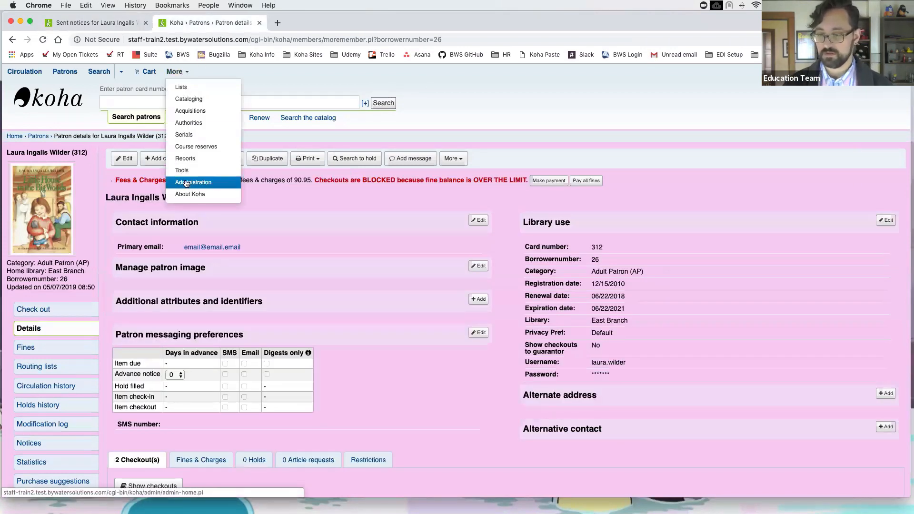
# Step: Search the system preferences for 'receipt' to confirm UseEmailReceipts is set to Send
pyautogui.click(194, 183)
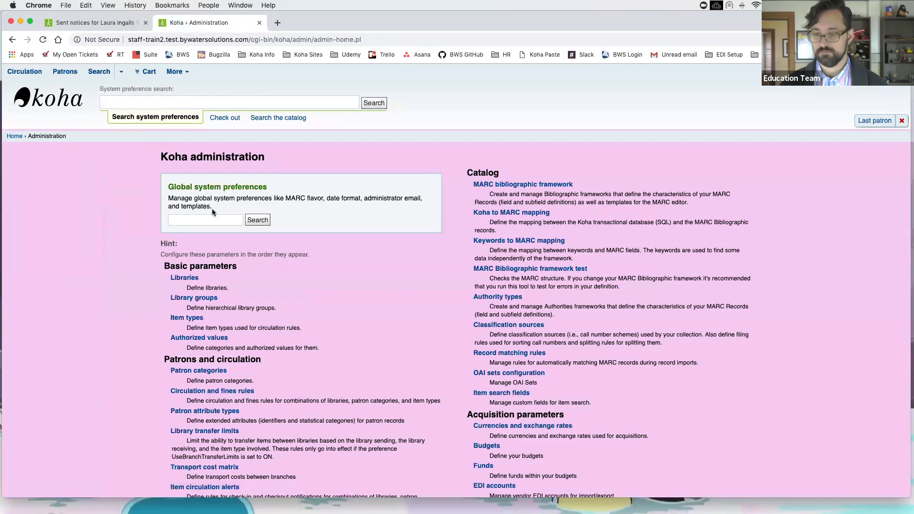
pyautogui.click(206, 217)
pyautogui.write('receipt')
pyautogui.press('Return')
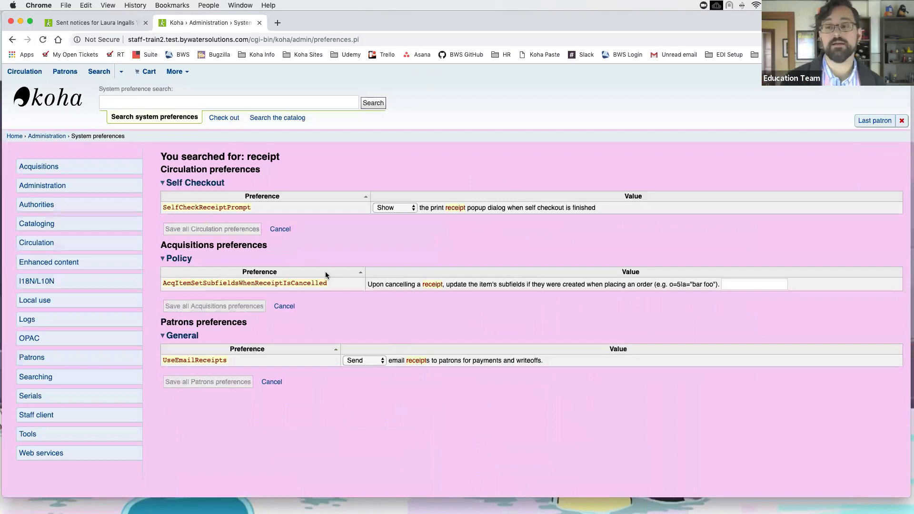
# Step: Glance back at the patron's sent notices, then go to the Tools page
pyautogui.click(100, 22)
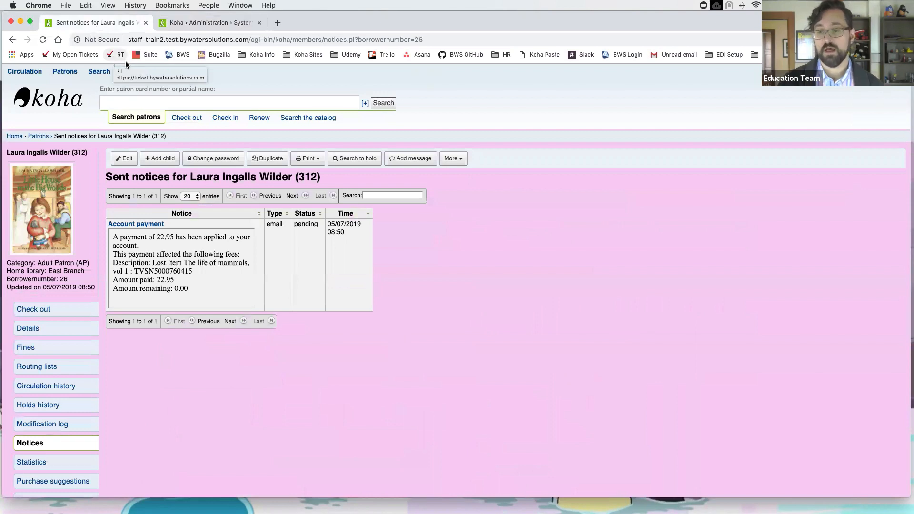
pyautogui.click(197, 23)
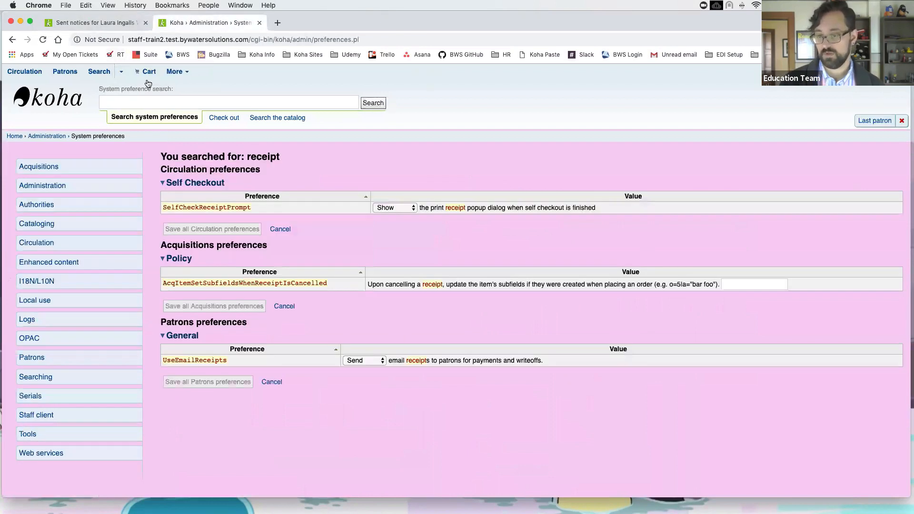
pyautogui.click(191, 73)
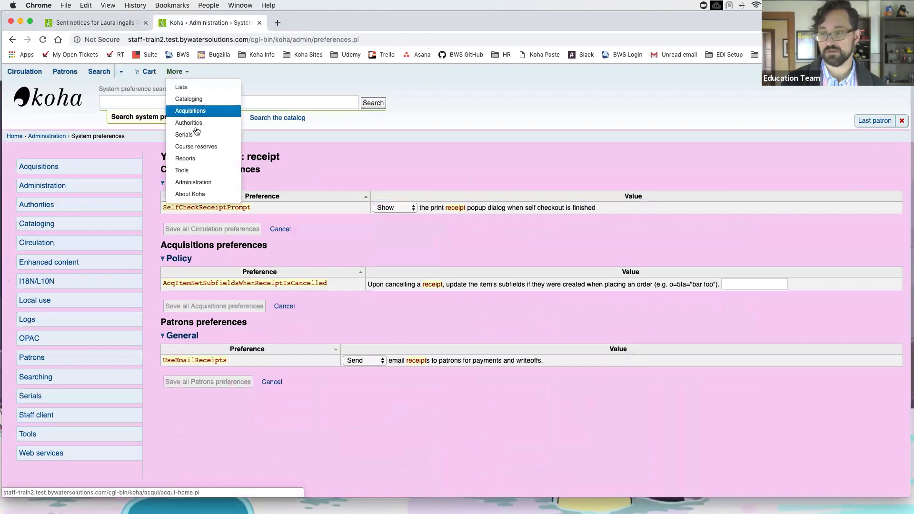
pyautogui.click(204, 170)
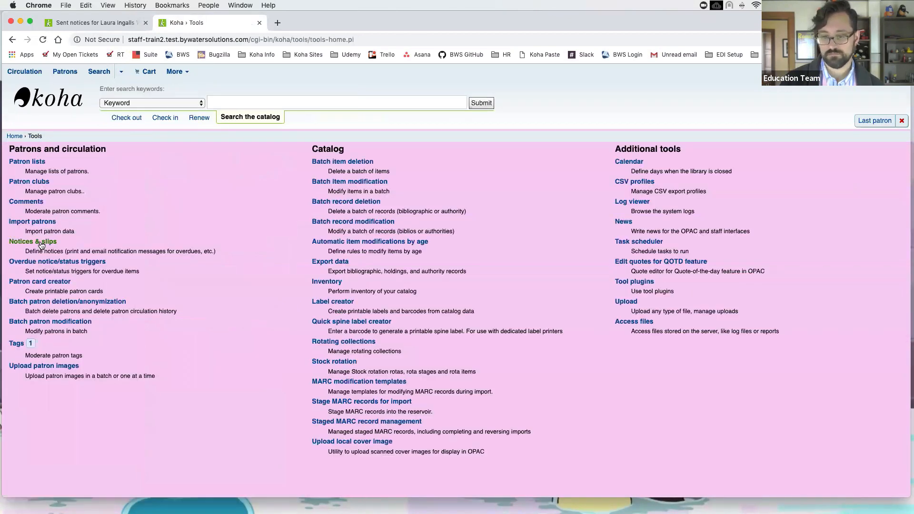
# Step: In Notices & slips, highlight the ACCOUNT_PAYMENT and ACCOUNT_WRITEOFF codes and edit ACCOUNT_PAYMENT
pyautogui.click(41, 244)
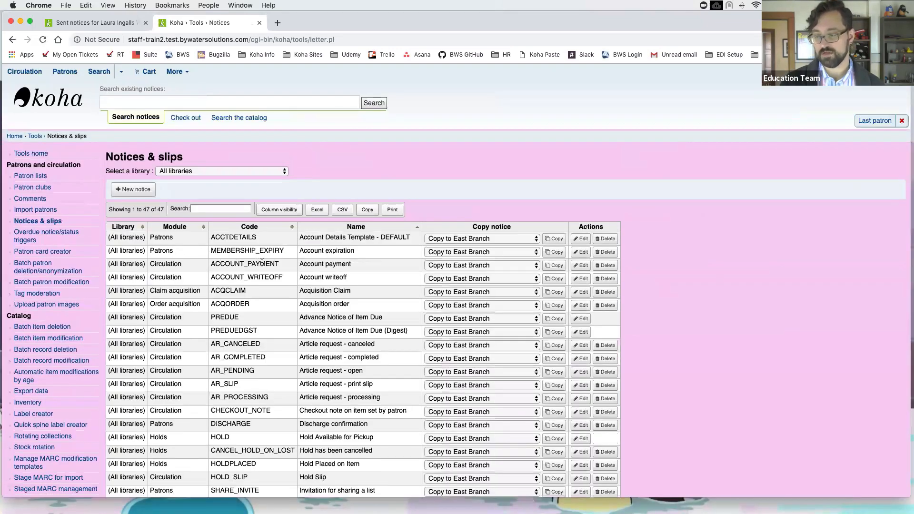
pyautogui.moveTo(281, 261); pyautogui.dragTo(215, 262)
pyautogui.moveTo(284, 278); pyautogui.dragTo(213, 278)
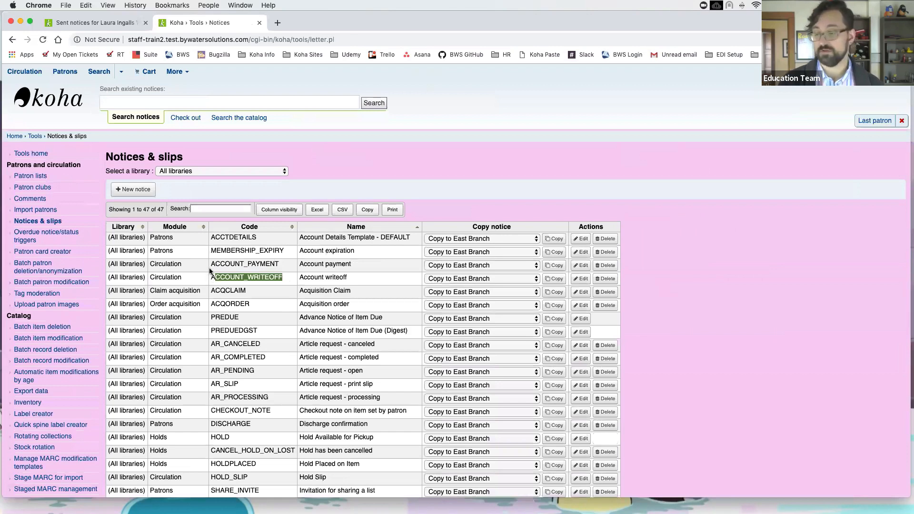
pyautogui.click(581, 266)
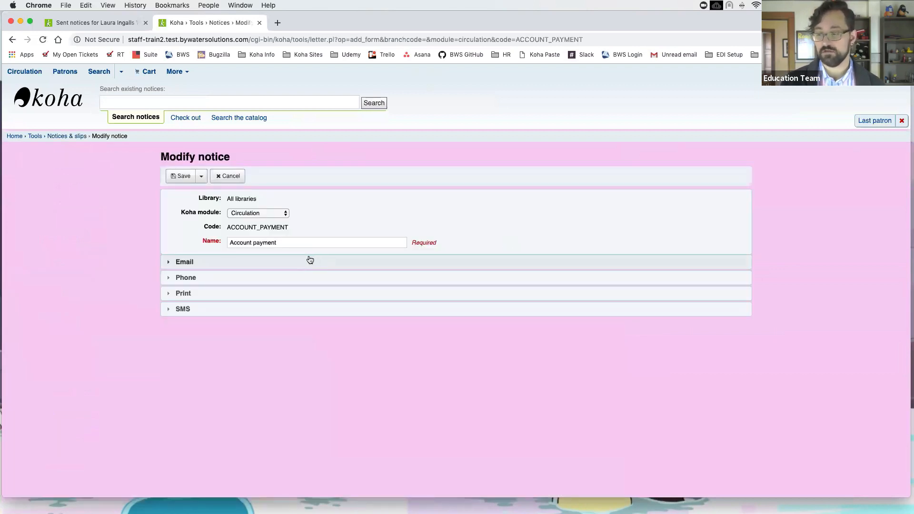
# Step: Expand the ACCOUNT_PAYMENT Email section and highlight the opening template tag of its message body
pyautogui.click(310, 260)
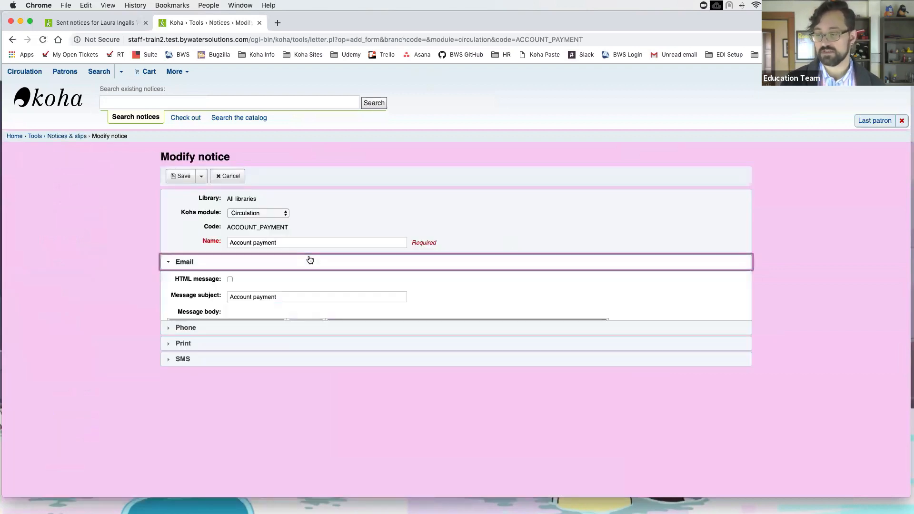
pyautogui.scroll(-2, 397, 269)
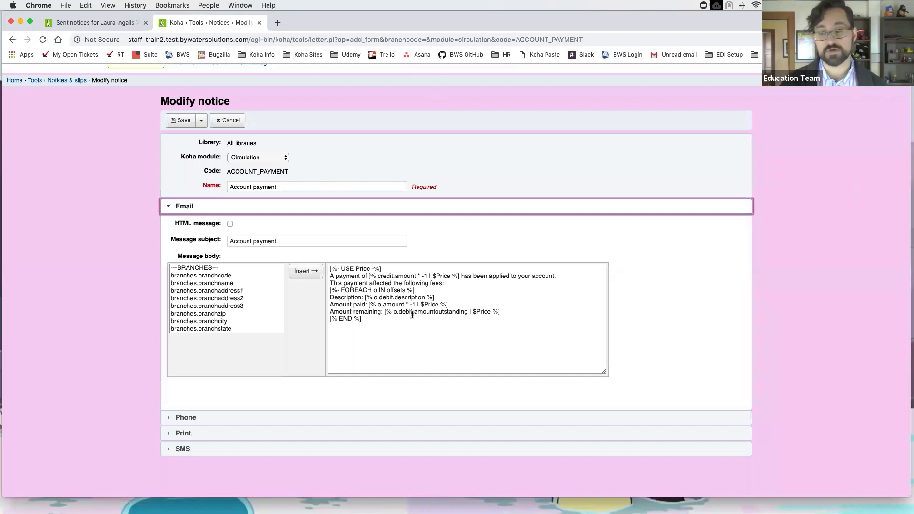
pyautogui.scroll(1, 333, 300)
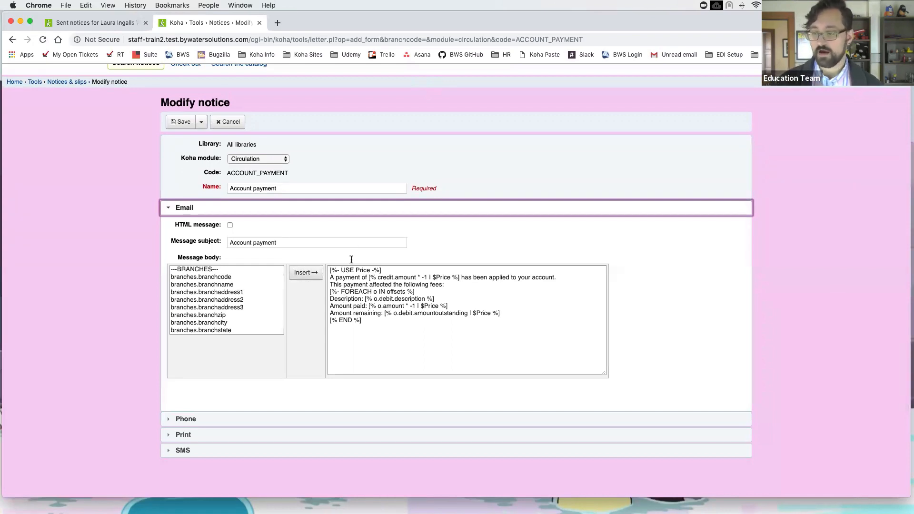
pyautogui.click(331, 271)
pyautogui.moveTo(331, 271); pyautogui.dragTo(348, 271)
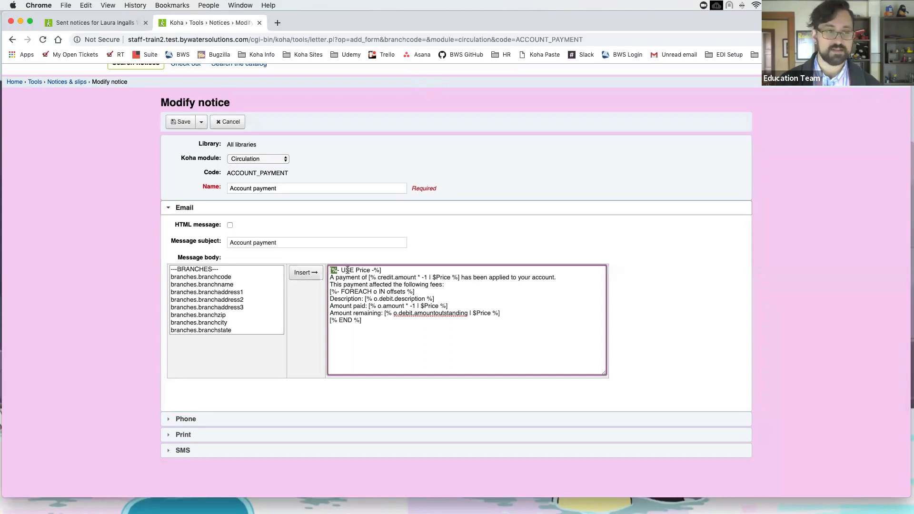
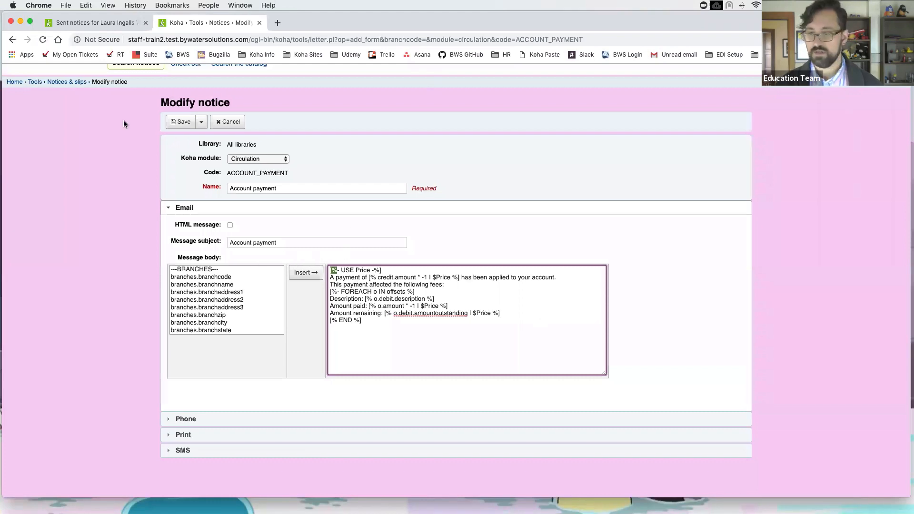
# Step: Scroll back to the Koha header and show the More menu of other modules
pyautogui.scroll(2, 98, 135)
pyautogui.click(176, 72)
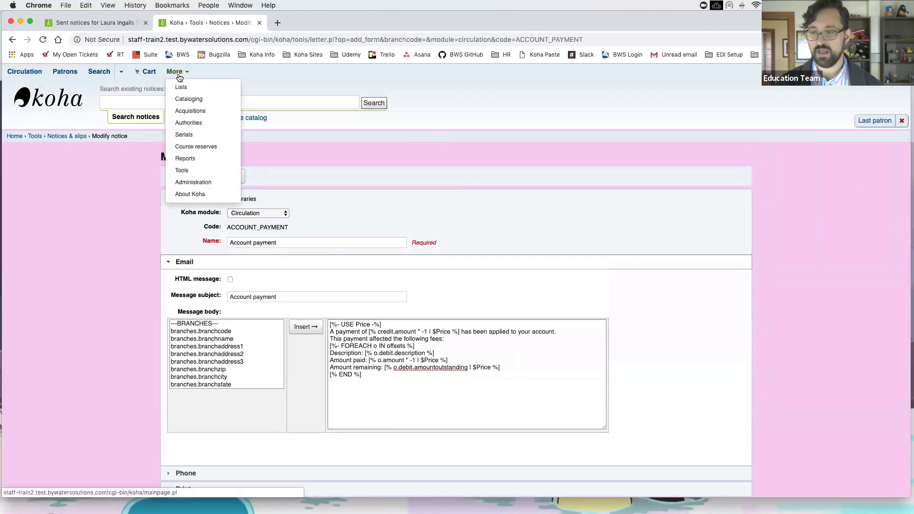
# Step: Leave the ACCOUNT_PAYMENT editor for the Tools home page, then reopen the More menu
pyautogui.click(207, 170)
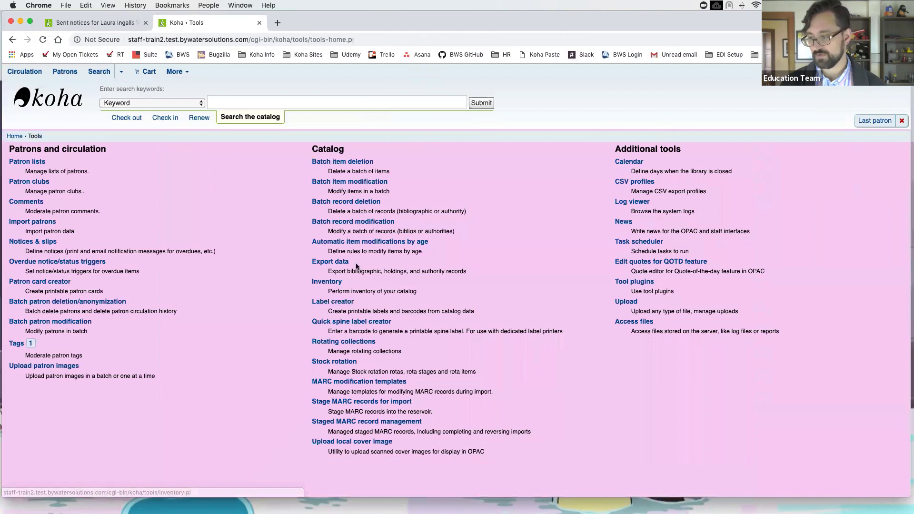
pyautogui.click(175, 72)
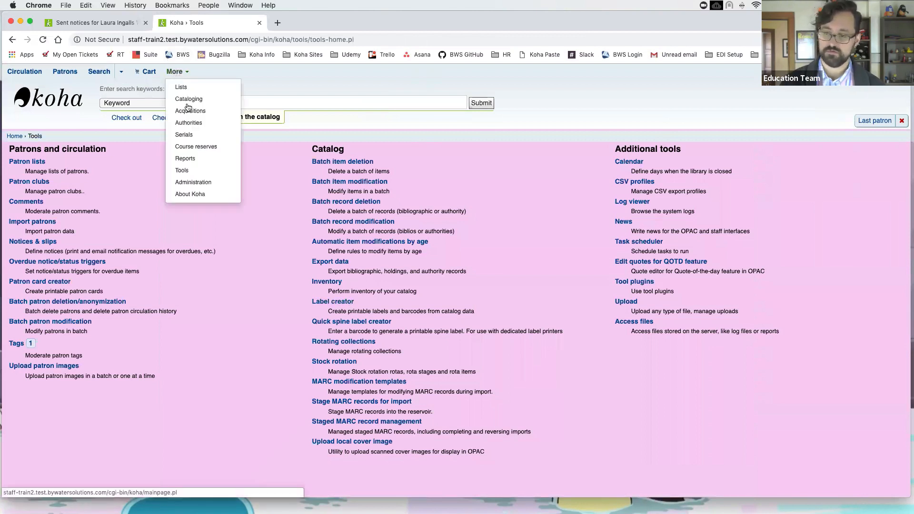
# Step: Open Course reserves, select Small Plant Gardening, and start batch adding reserves to it
pyautogui.click(208, 147)
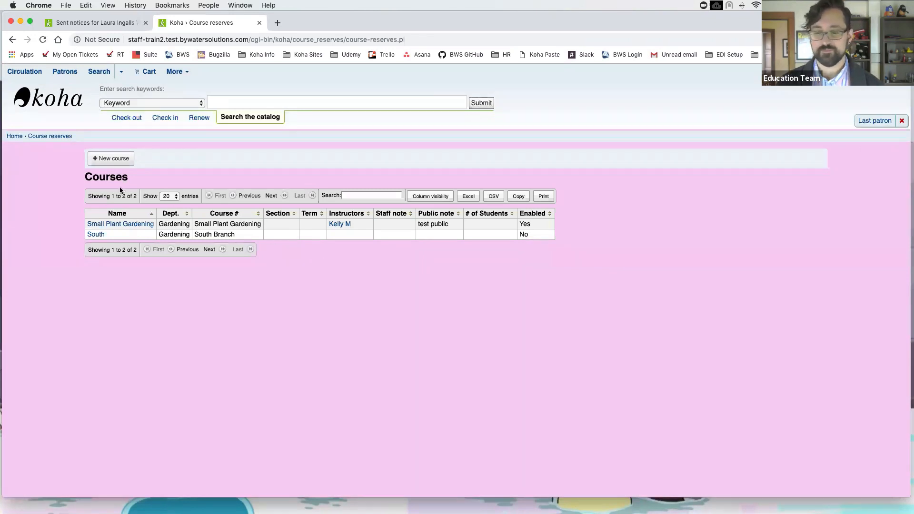
pyautogui.click(141, 225)
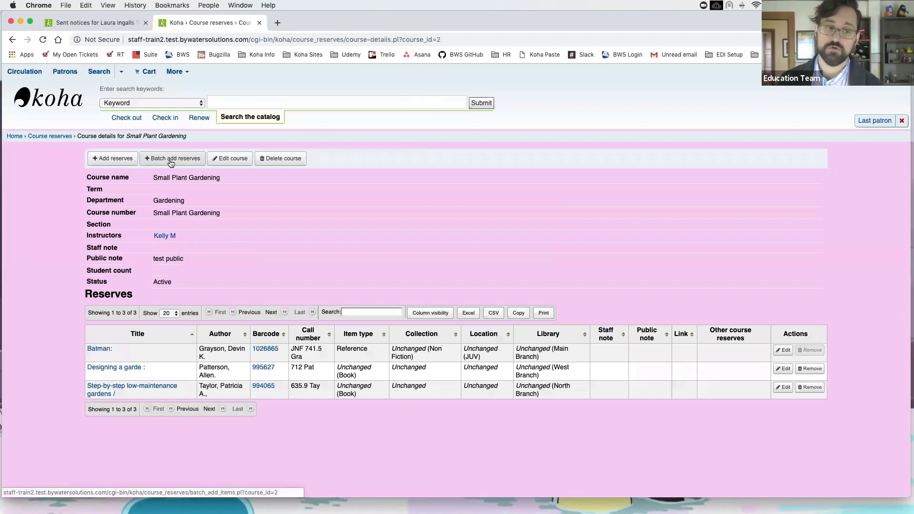
pyautogui.click(171, 163)
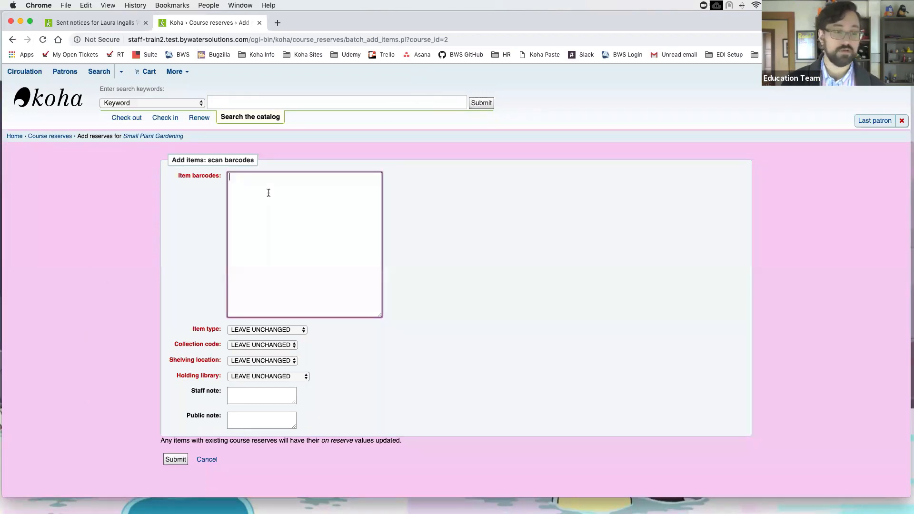
# Step: Enter item barcodes 4654687, 546546, 654654654 and 654566, one per line
pyautogui.write('4654687 ')
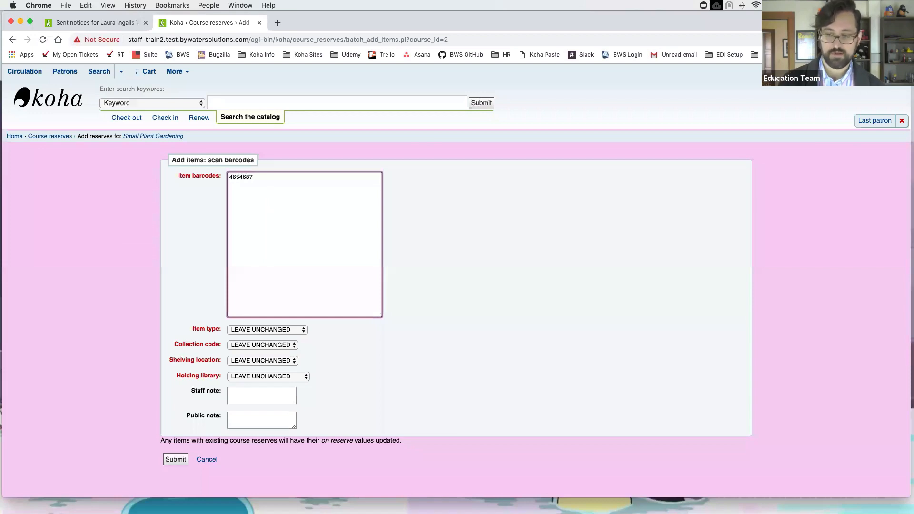
pyautogui.write('546546')
pyautogui.press('Return')
pyautogui.write('6546')
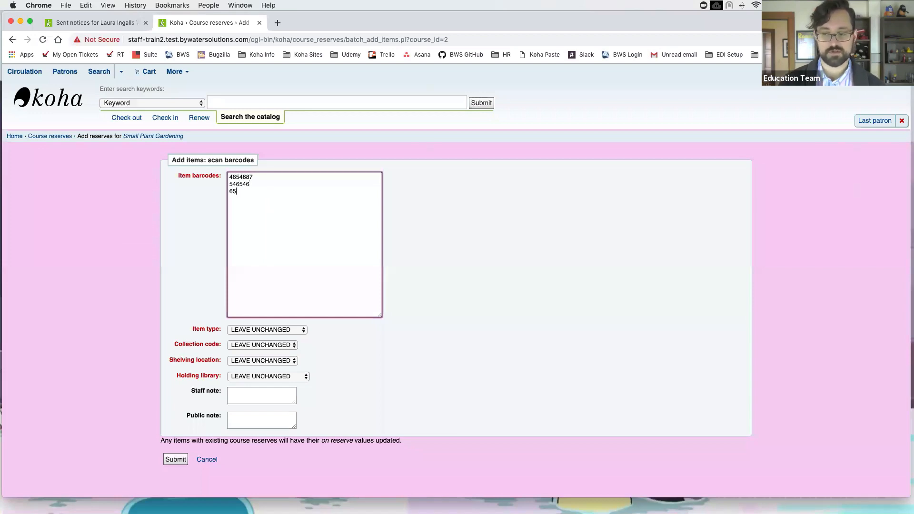
pyautogui.write('54654 654566')
pyautogui.press('Return')
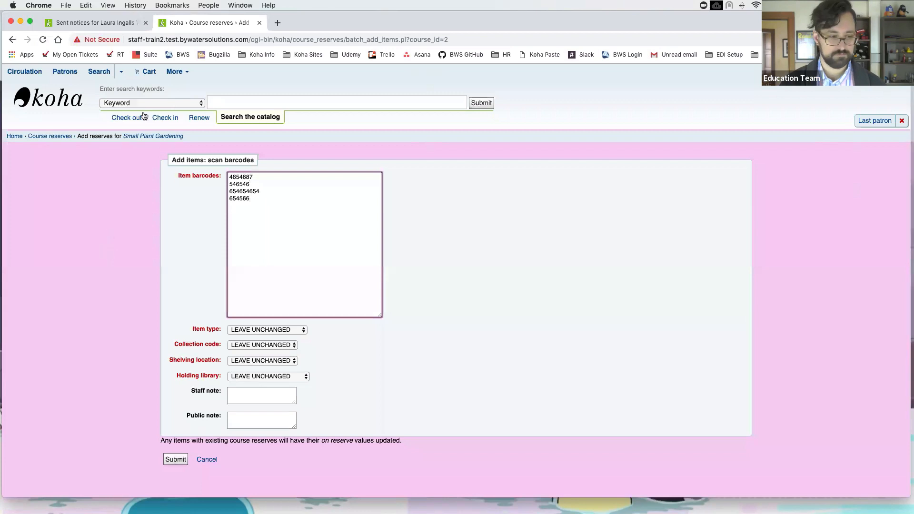
pyautogui.click(179, 74)
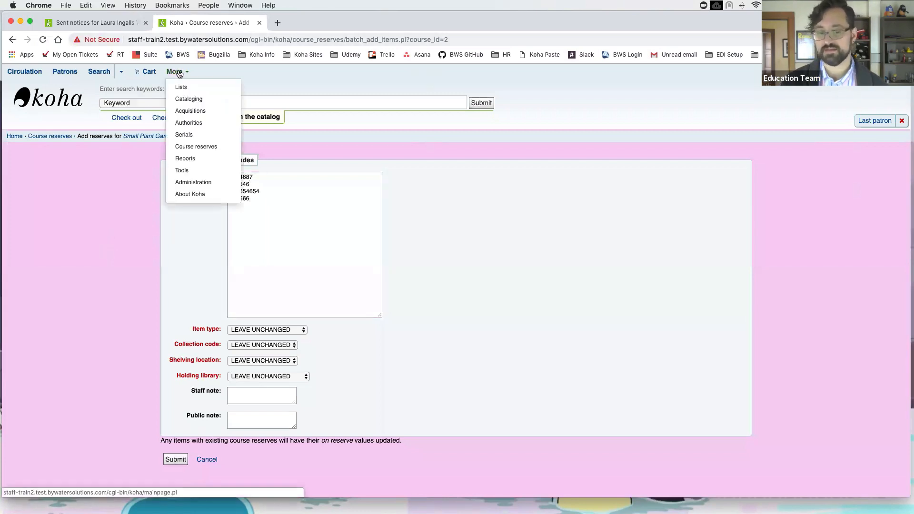
# Step: Return to Tools without submitting the barcodes and open Patron lists
pyautogui.click(195, 171)
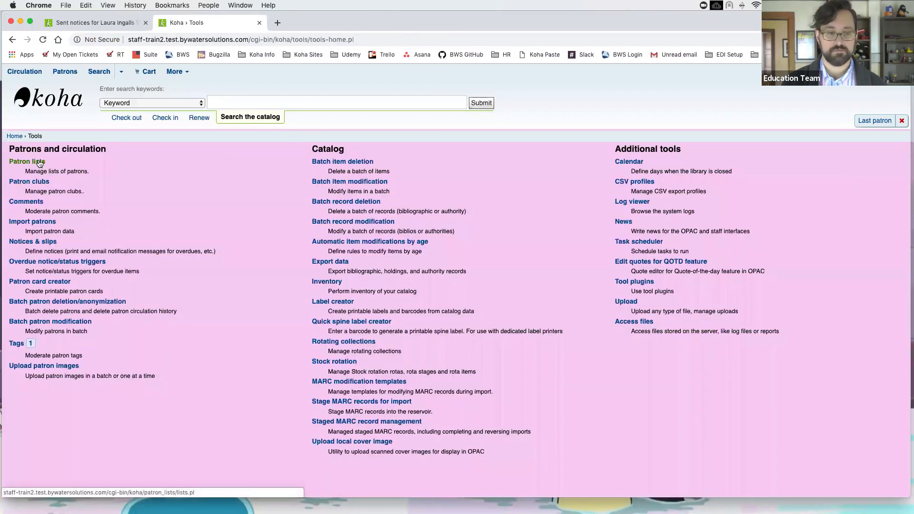
pyautogui.click(40, 163)
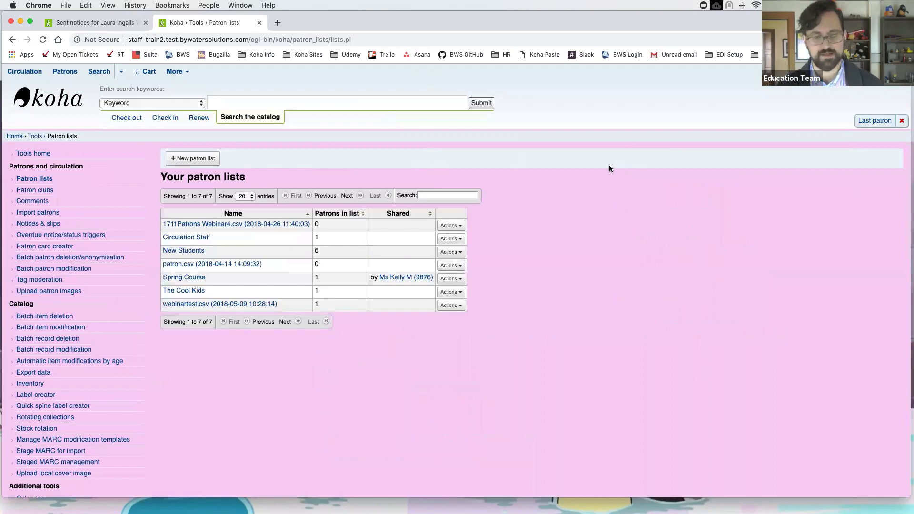
# Step: Scroll through the seven patron lists, ending back at the top of the page
pyautogui.scroll(-4, 613, 169)
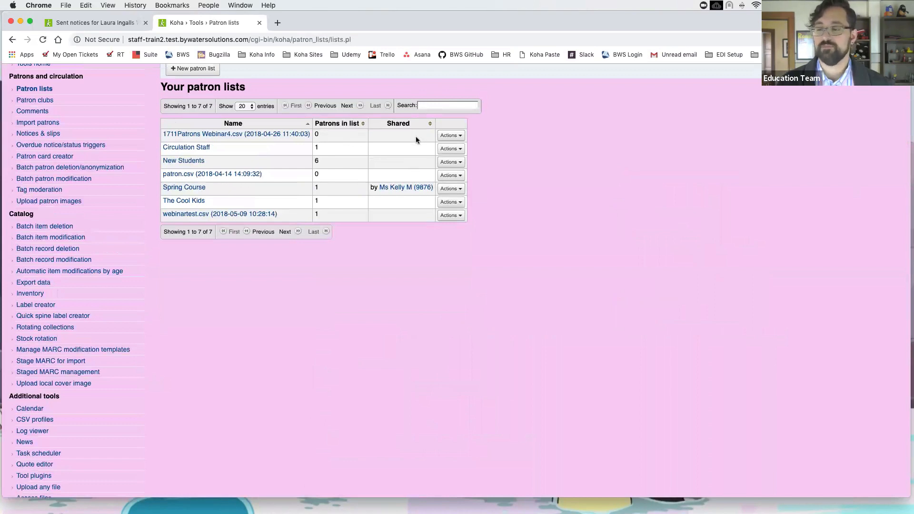
pyautogui.scroll(2, 342, 138)
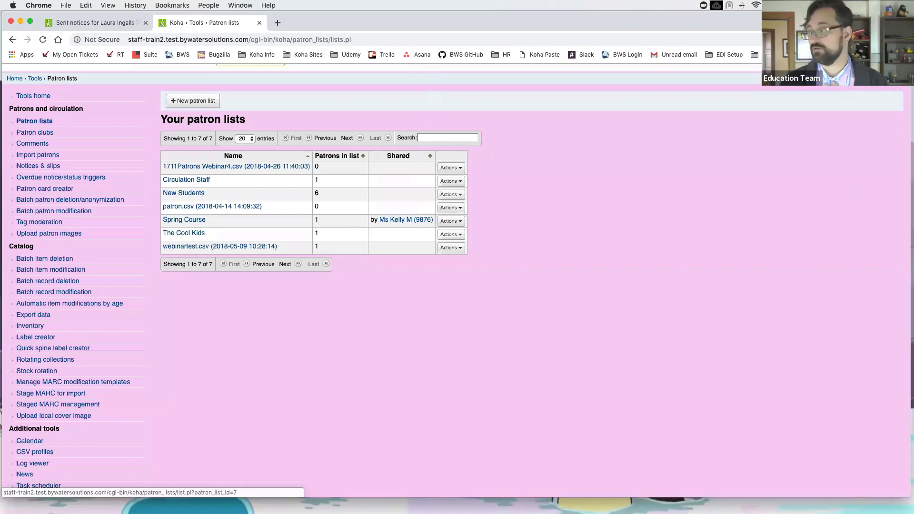
pyautogui.scroll(3, 719, 146)
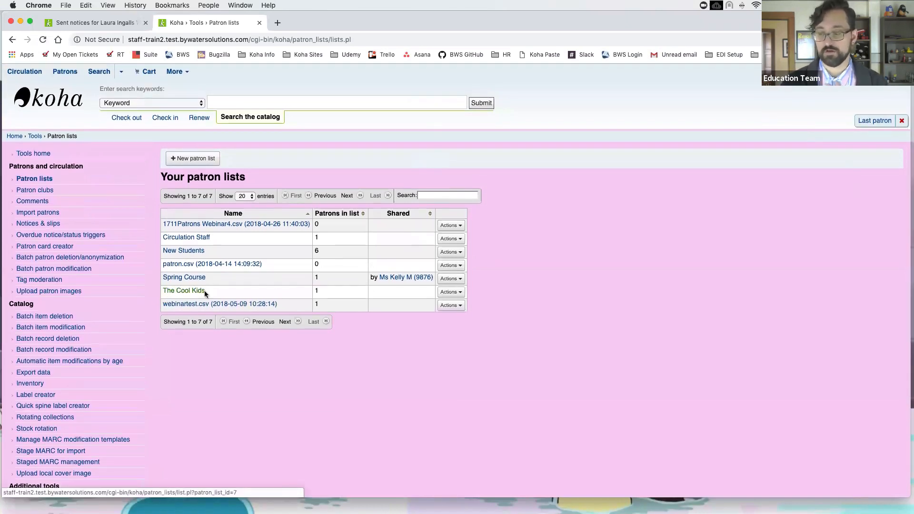
# Step: Edit The Cool Kids patron list, mark it Shared, and save
pyautogui.click(450, 292)
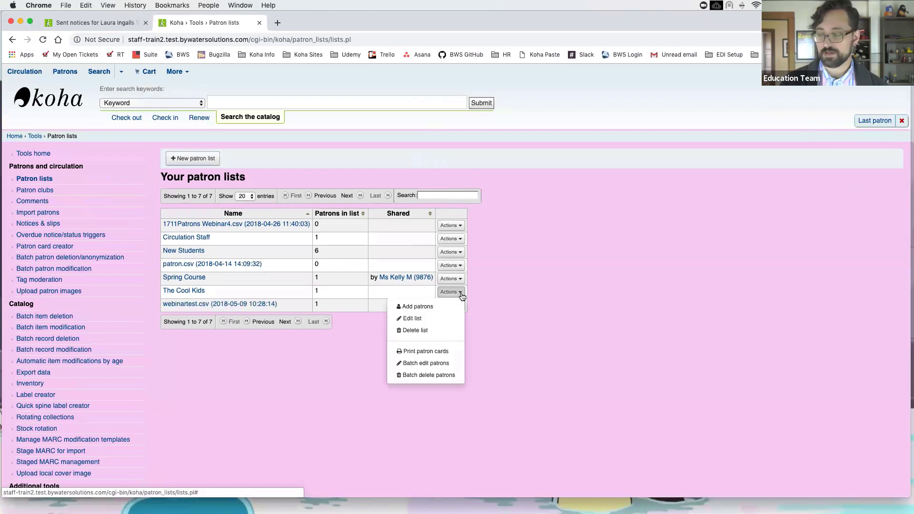
pyautogui.click(435, 324)
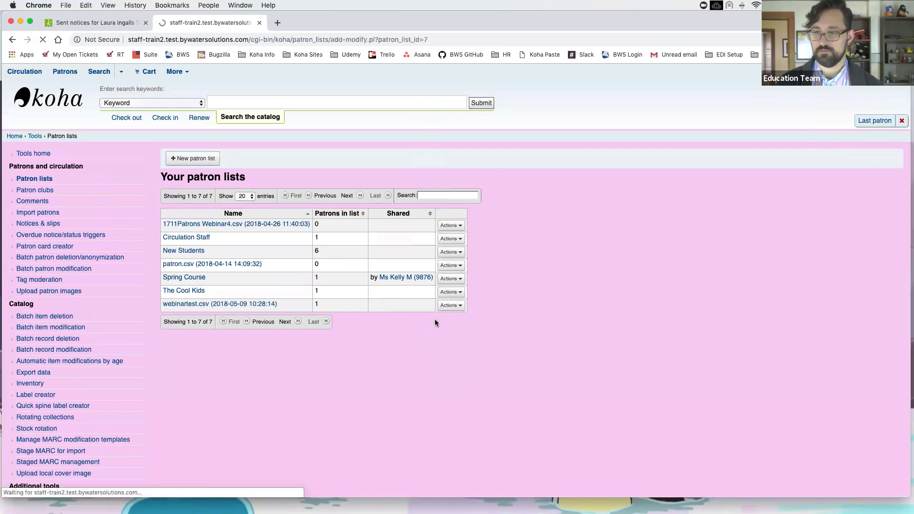
pyautogui.click(306, 205)
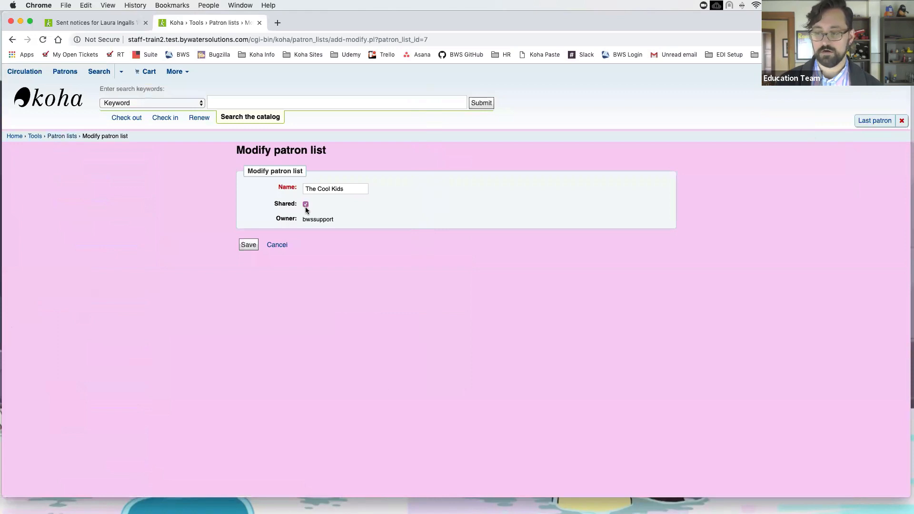
pyautogui.click(249, 245)
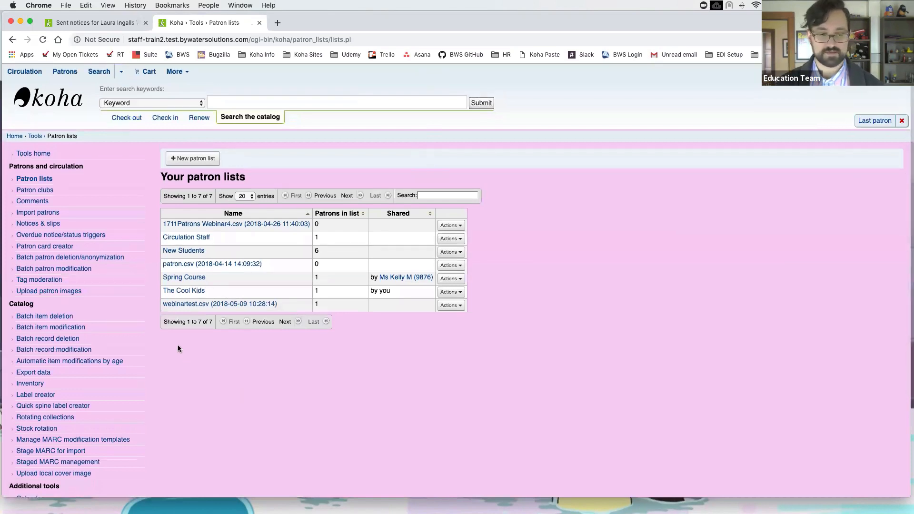
# Step: Go to the Circulation page, then open and dismiss the More modules menu
pyautogui.click(30, 74)
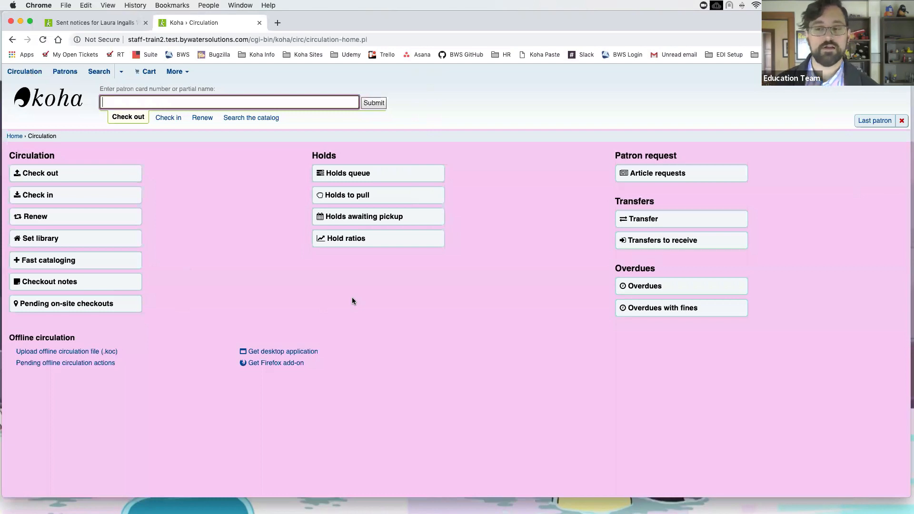
pyautogui.click(176, 71)
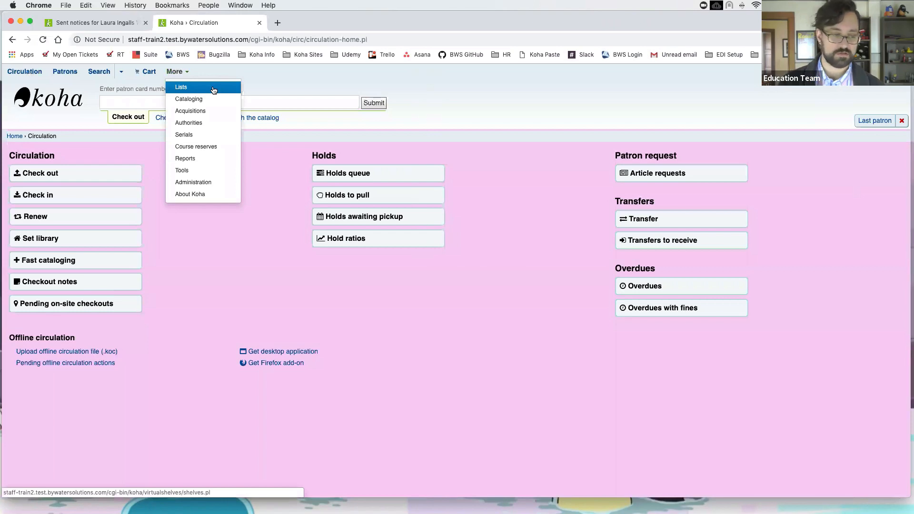
pyautogui.click(388, 292)
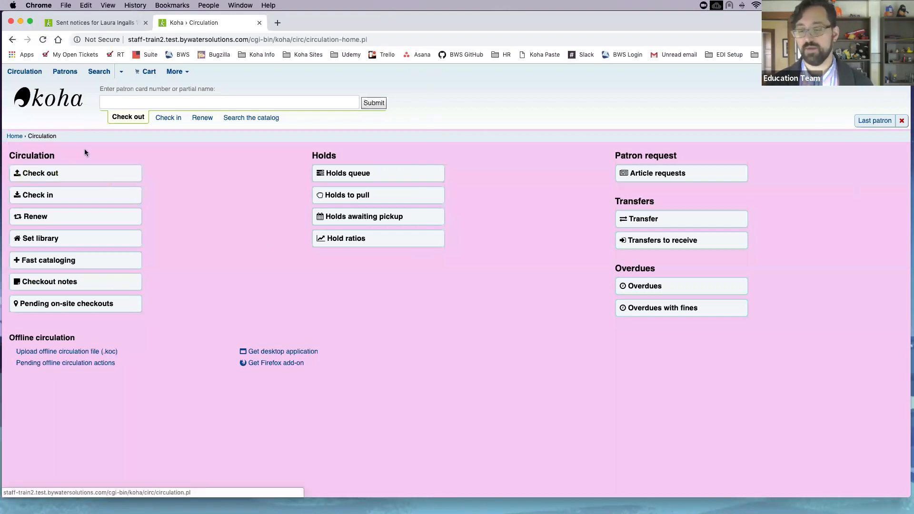
# Step: Return to the staff home page and open the 'Checkout notes pending' list
pyautogui.click(48, 104)
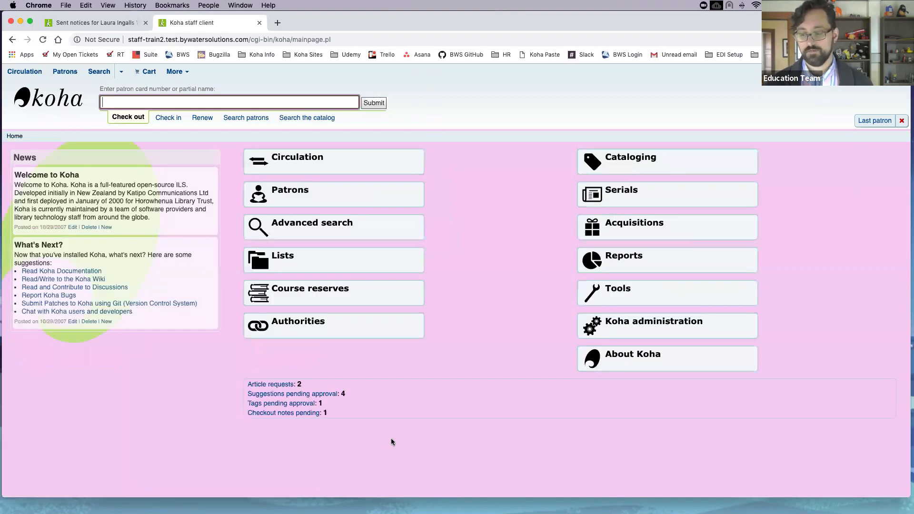
pyautogui.click(282, 414)
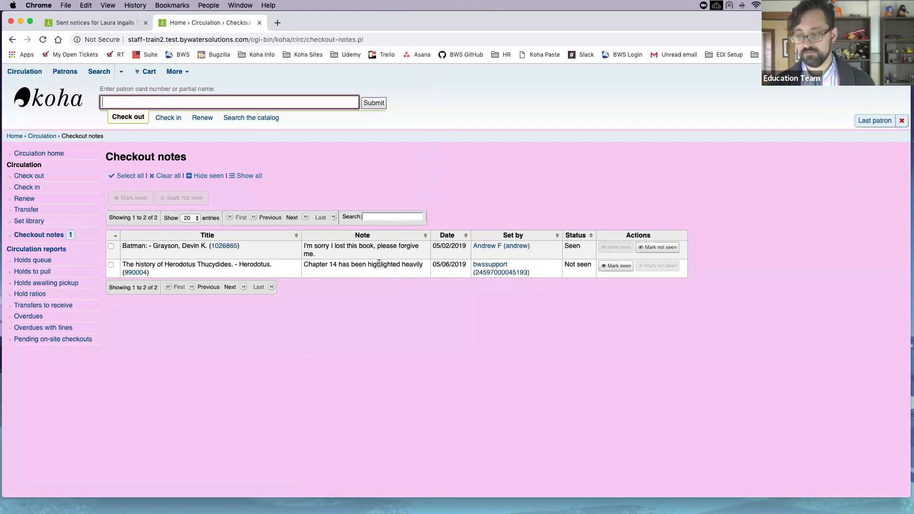
# Step: Select the Batman checkout note and filter the notes table by 'bat'
pyautogui.click(112, 247)
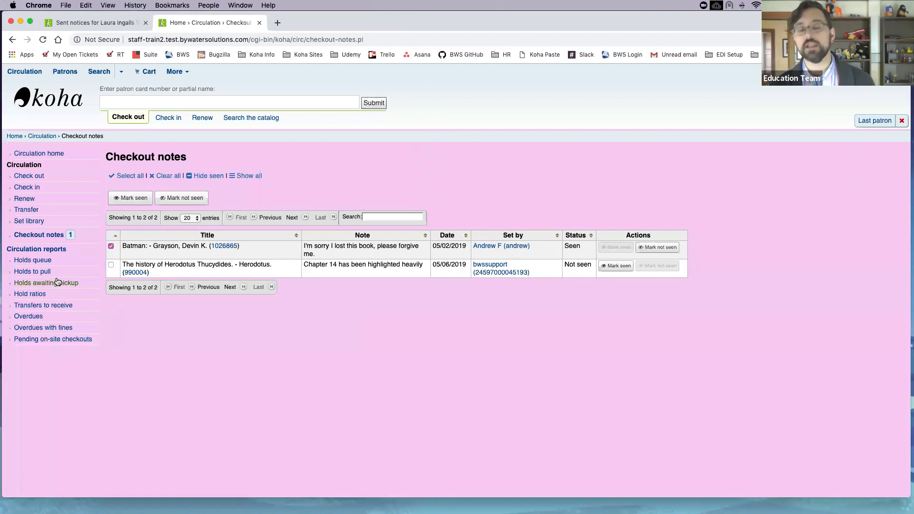
pyautogui.click(394, 215)
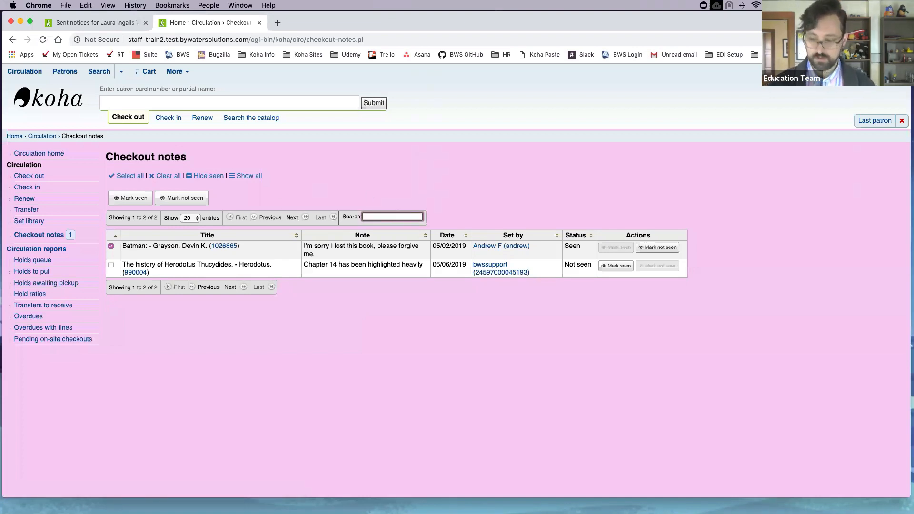
pyautogui.write('bat')
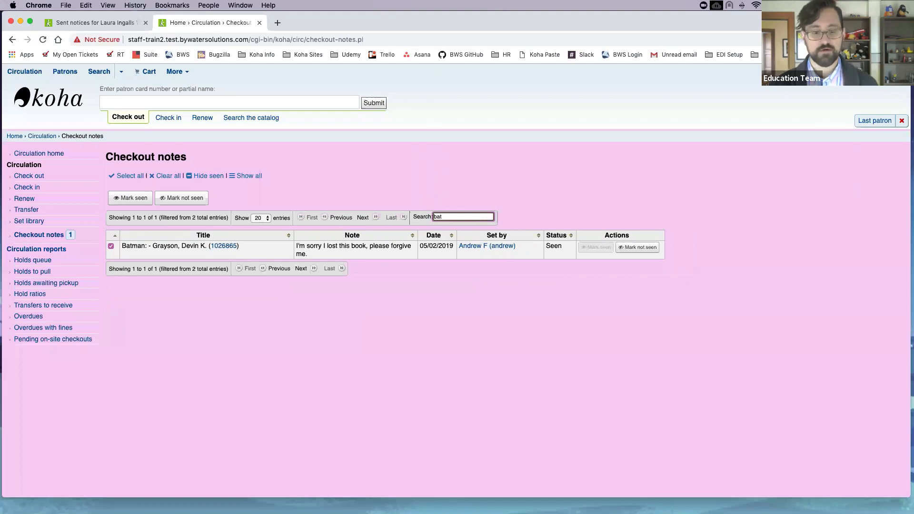